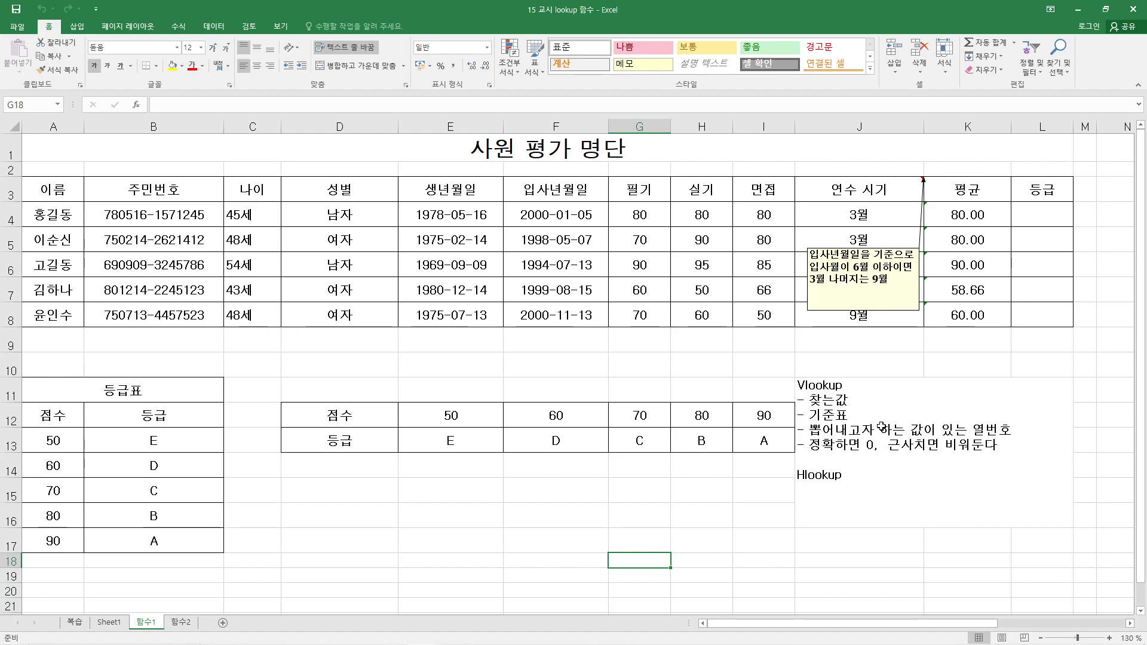
pyautogui.click(888, 431)
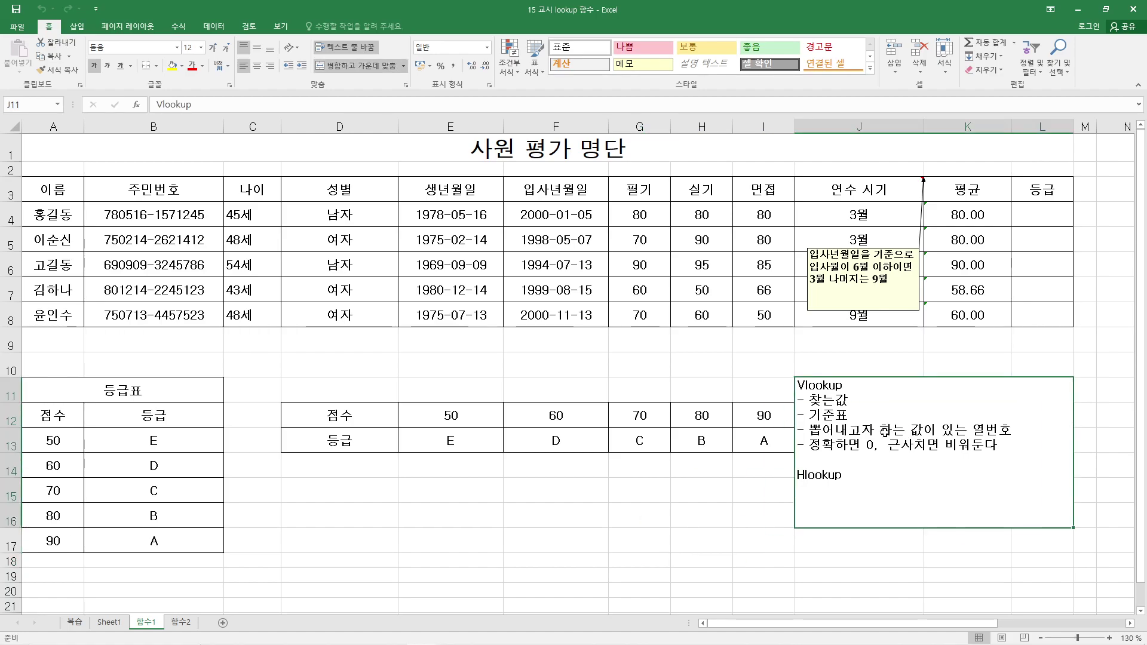
pyautogui.click(649, 495)
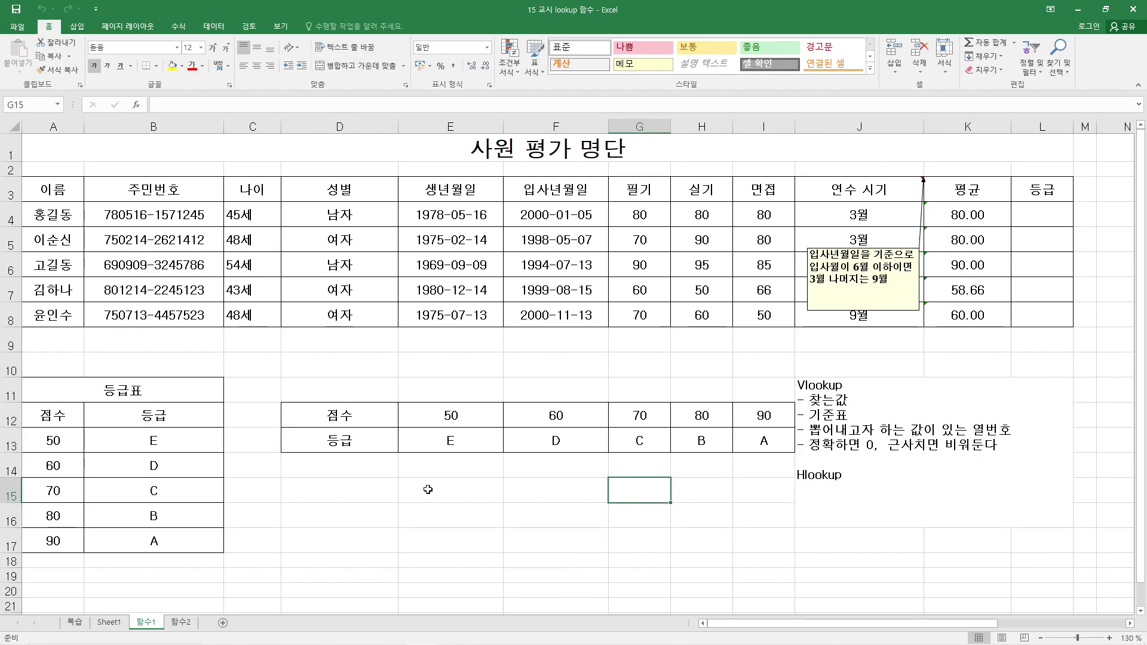
pyautogui.moveTo(428, 463); pyautogui.dragTo(757, 525)
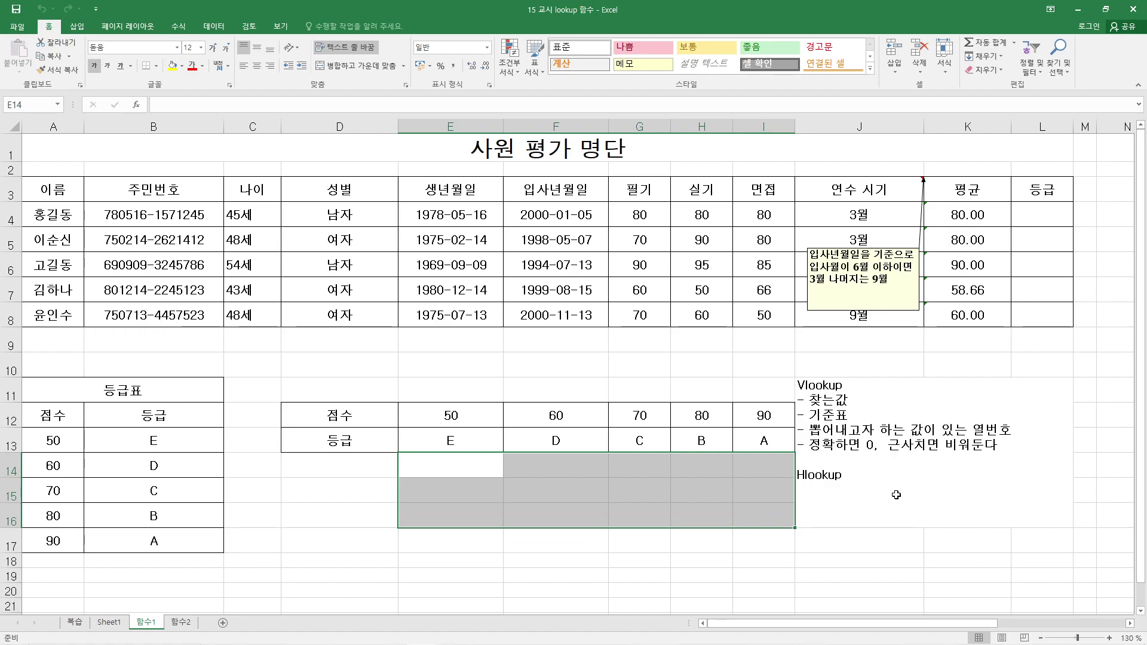
pyautogui.click(872, 493)
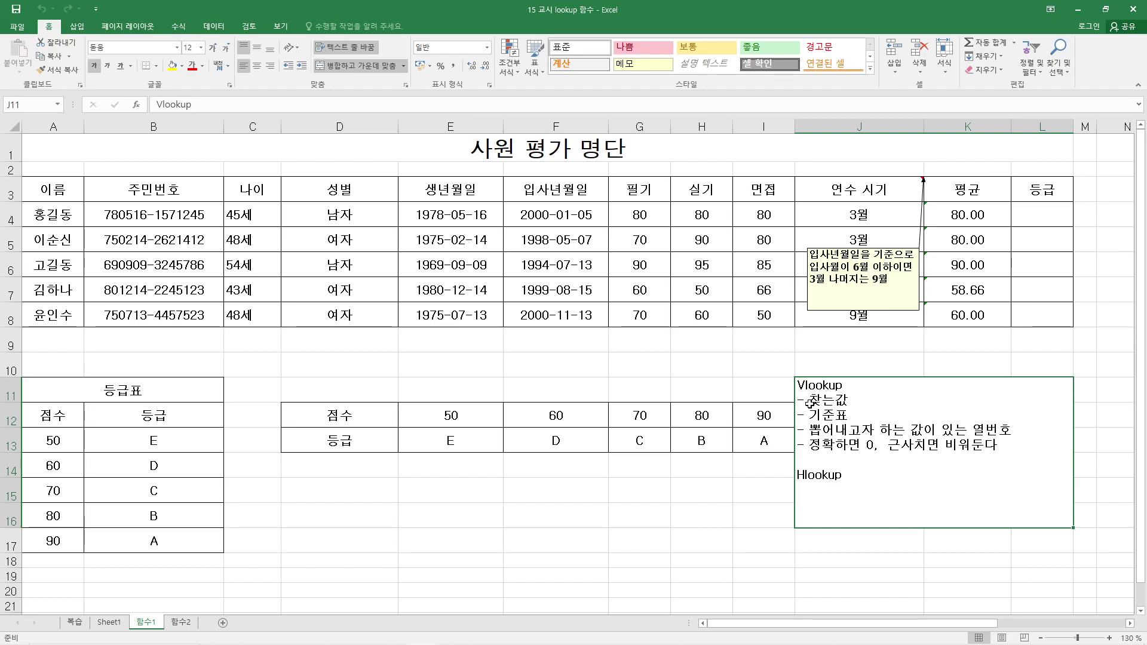
pyautogui.click(1121, 527)
pyautogui.click(665, 548)
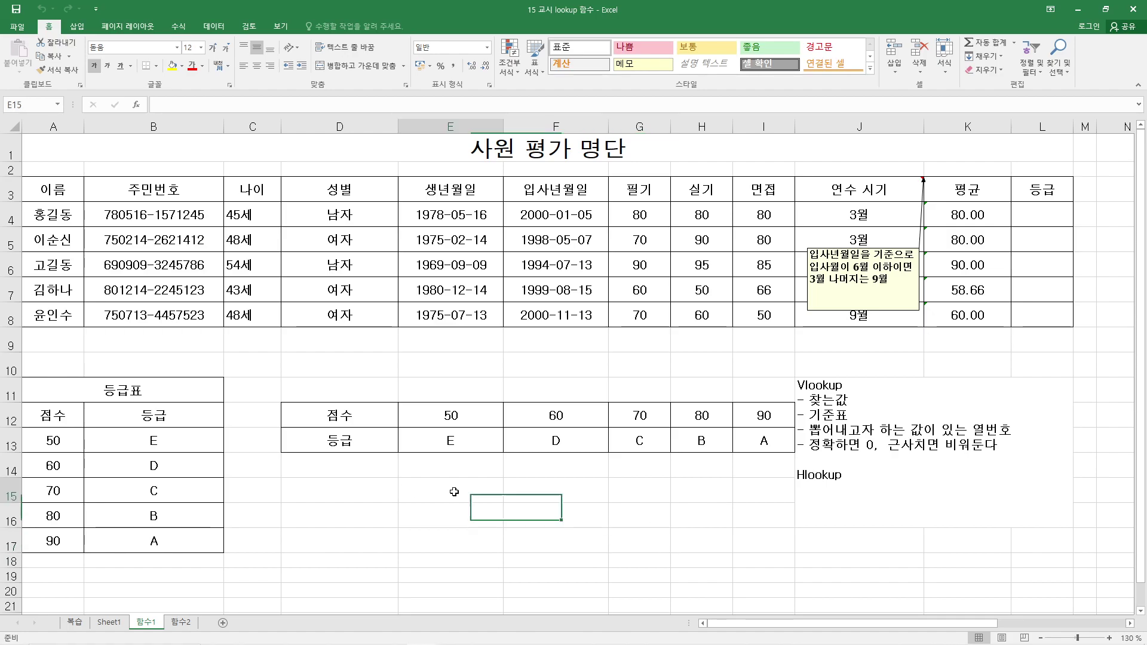
pyautogui.click(655, 491)
pyautogui.moveTo(654, 491); pyautogui.dragTo(765, 490)
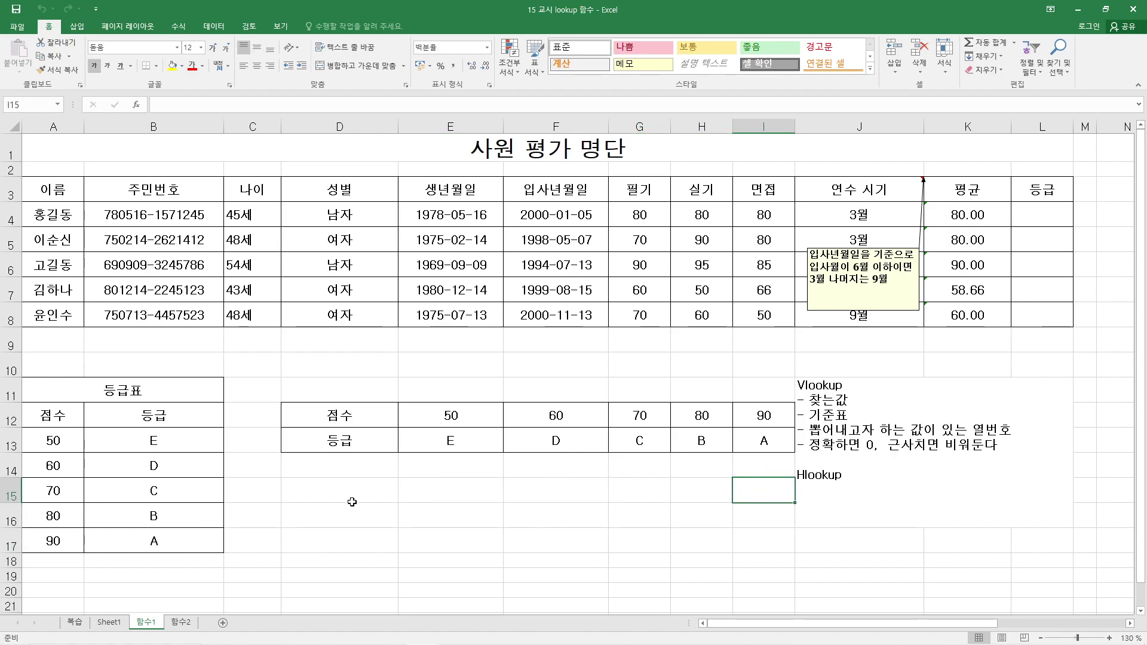
pyautogui.click(352, 520)
pyautogui.click(442, 515)
pyautogui.click(454, 488)
pyautogui.click(529, 511)
pyautogui.click(630, 494)
pyautogui.click(634, 515)
pyautogui.click(686, 489)
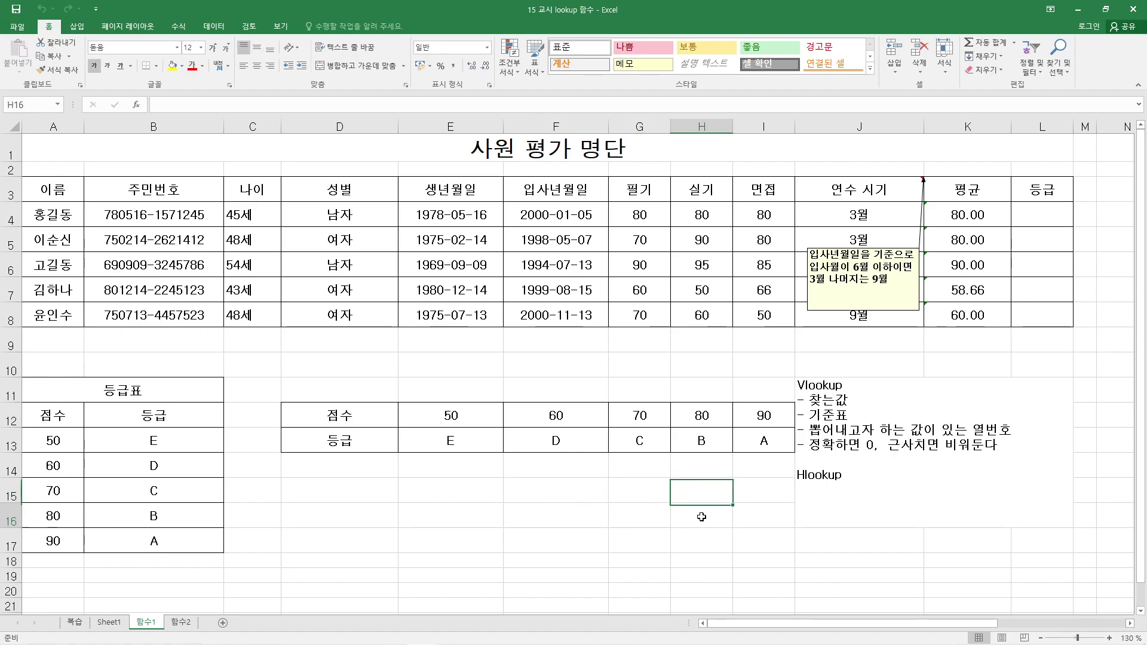
pyautogui.click(693, 515)
pyautogui.click(743, 489)
pyautogui.click(759, 519)
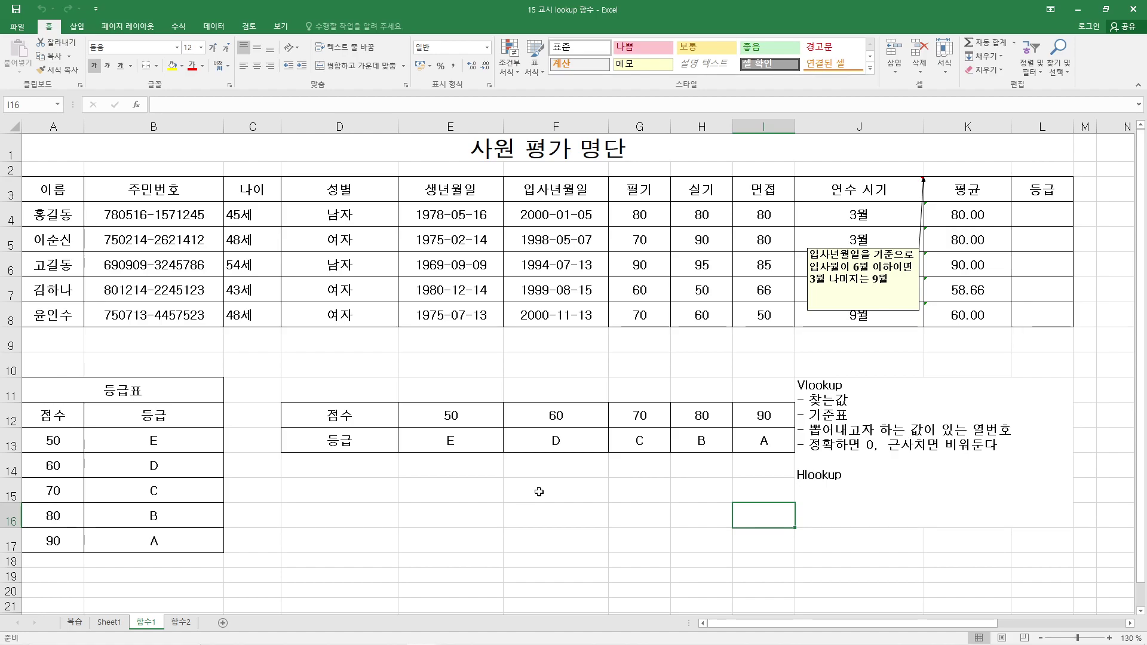
pyautogui.click(1040, 218)
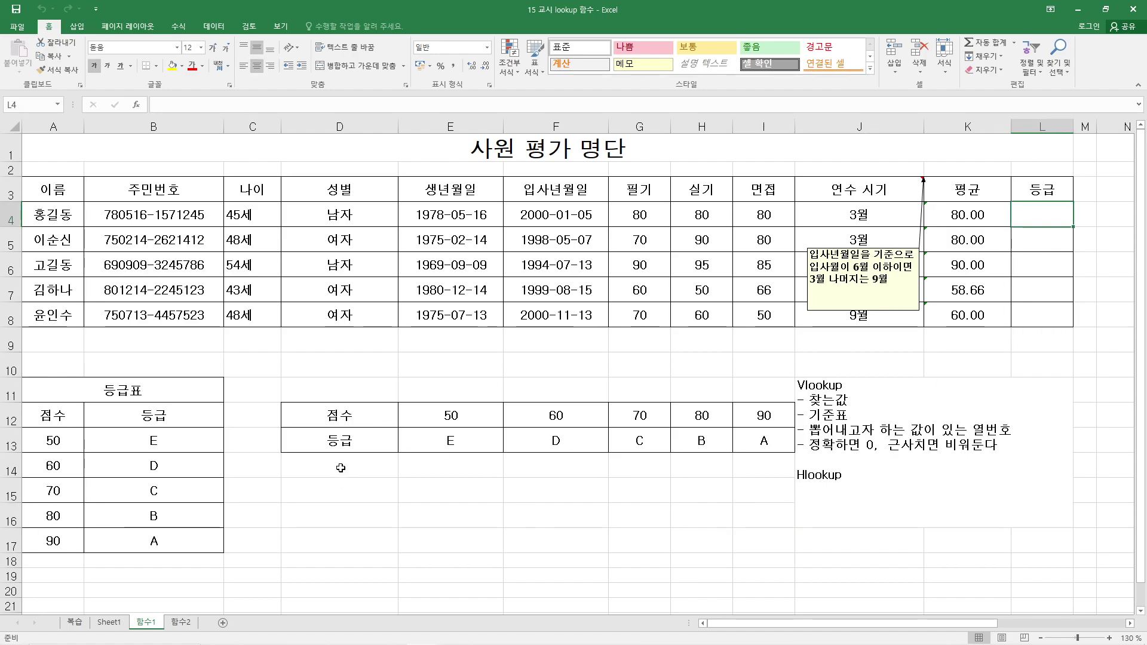
pyautogui.click(978, 216)
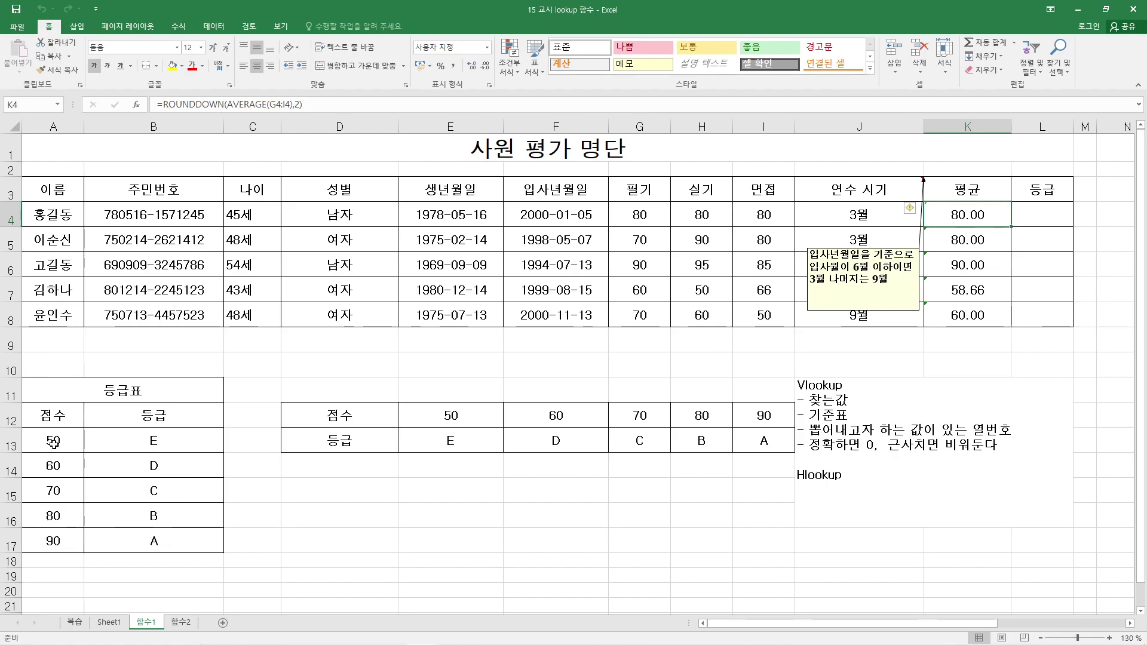
pyautogui.click(1040, 219)
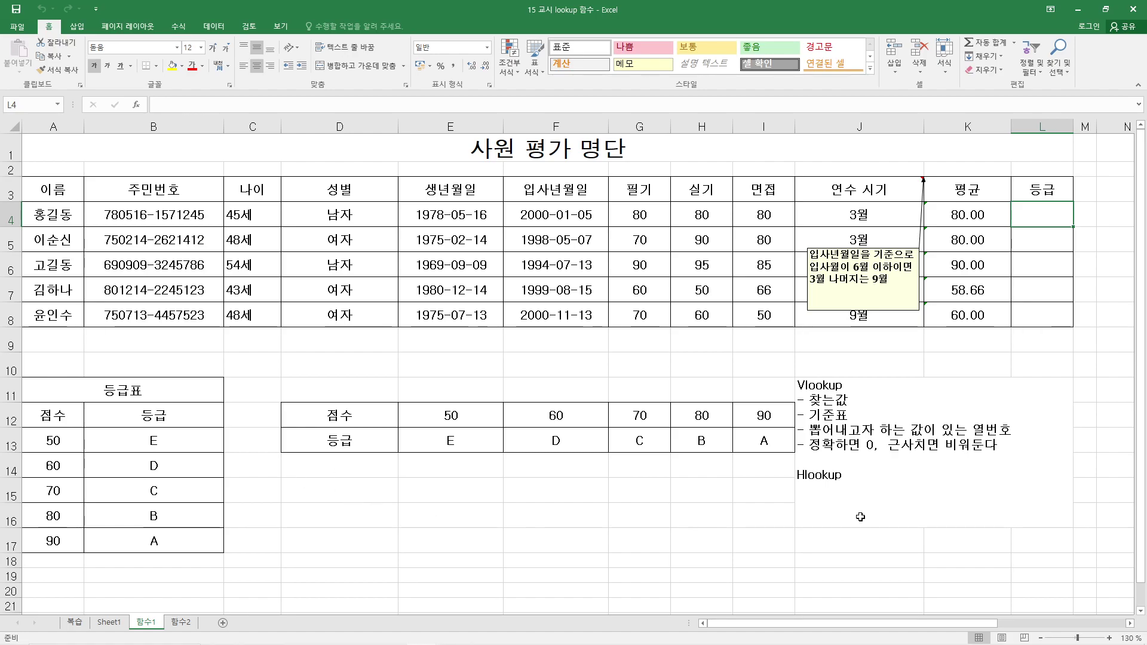
# - Merge and center cells D16:I16 and enter the note "- 기준표가 마련되어있어야 합니다." in the merged cell
pyautogui.moveTo(346, 512); pyautogui.dragTo(758, 512)
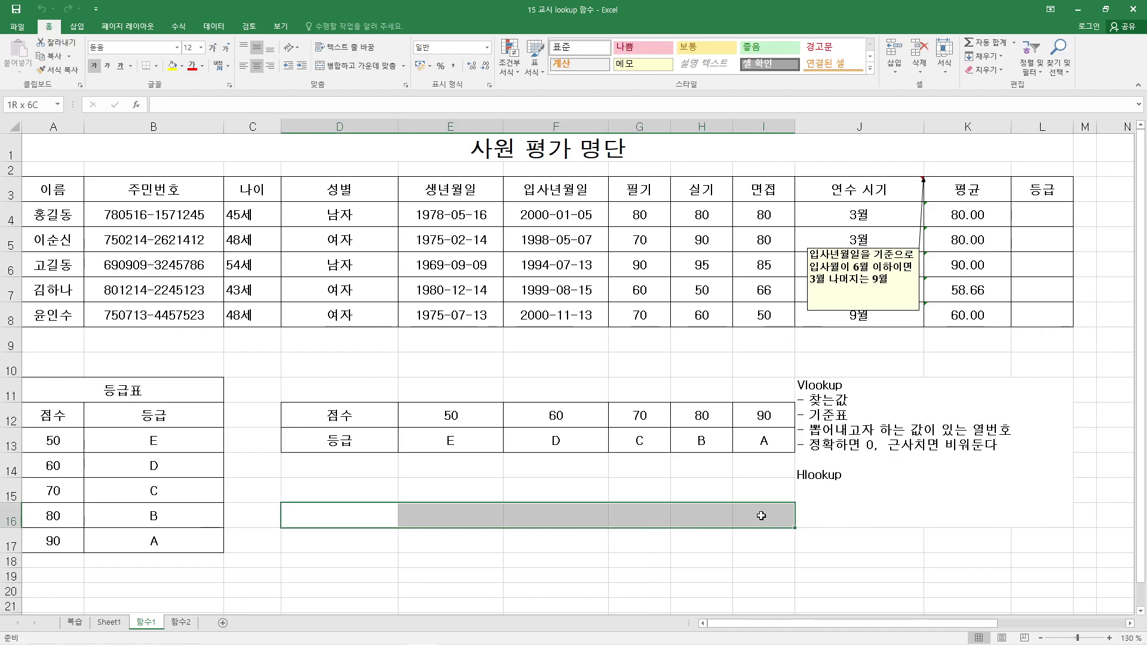
pyautogui.click(338, 66)
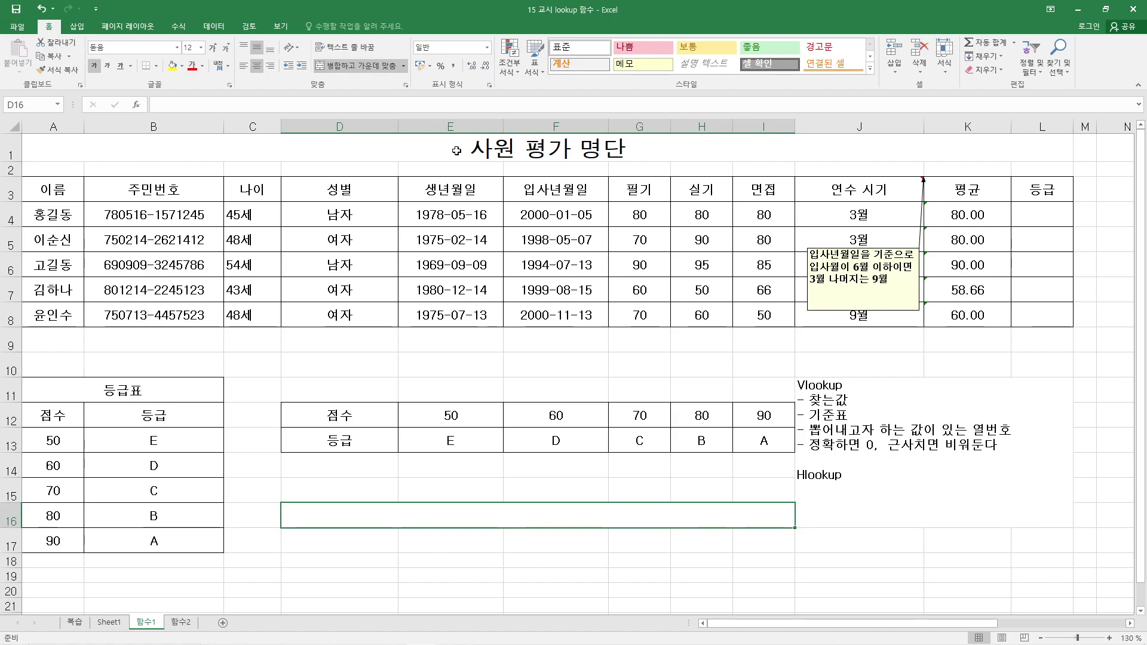
pyautogui.write('-')
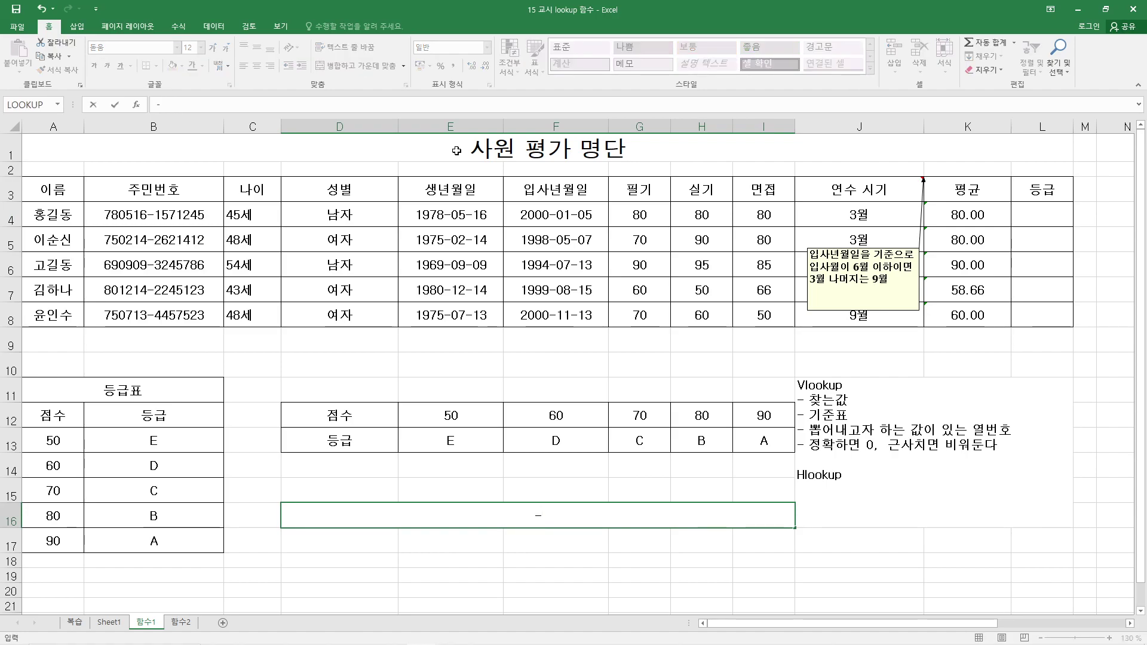
pyautogui.write(' r')
pyautogui.press('BackSpace')
pyautogui.write('기준표가 ')
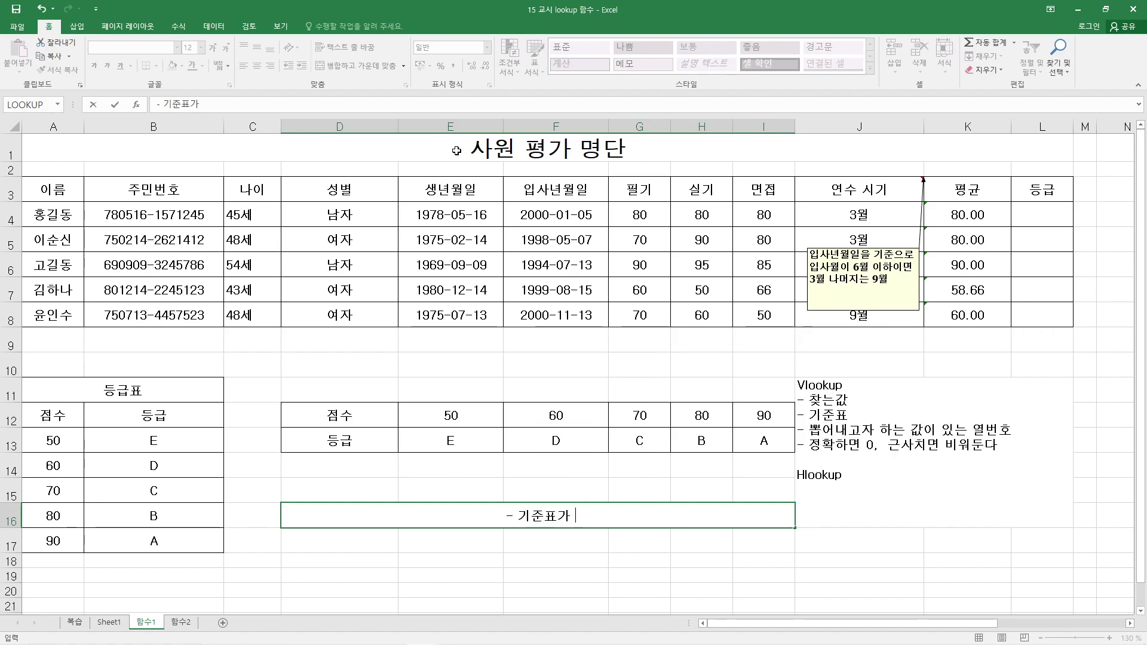
pyautogui.write('마련되어있어야 합니다.')
pyautogui.press('Return')
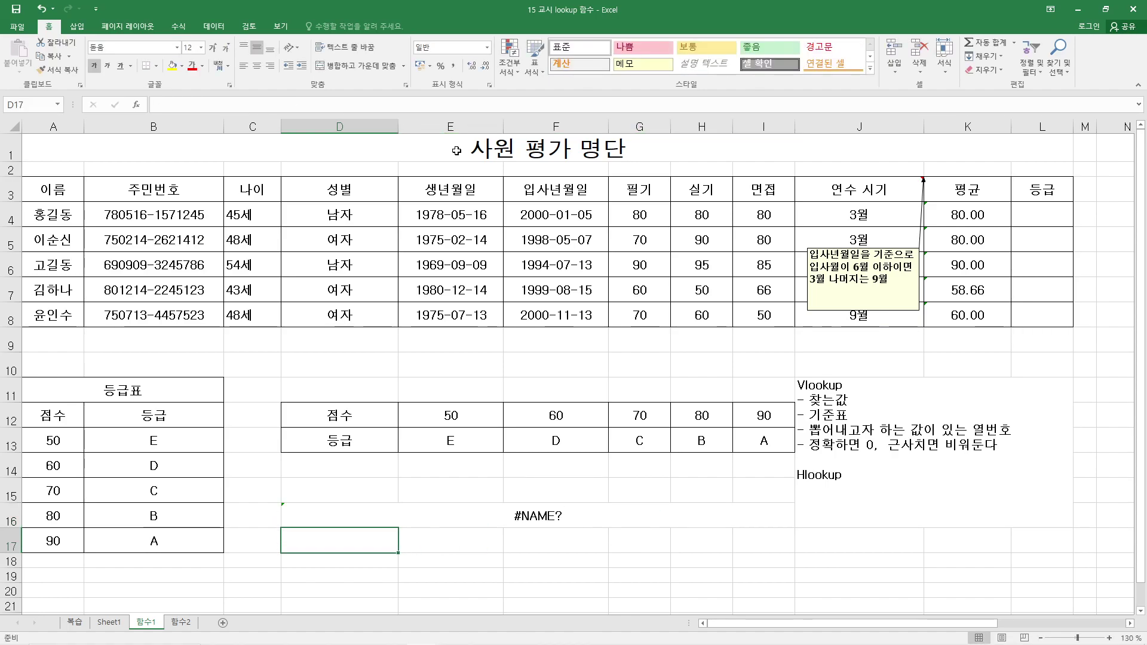
# - Turn the note in D16 into plain text by replacing its leading equals sign with an apostrophe
pyautogui.doubleClick(525, 519)
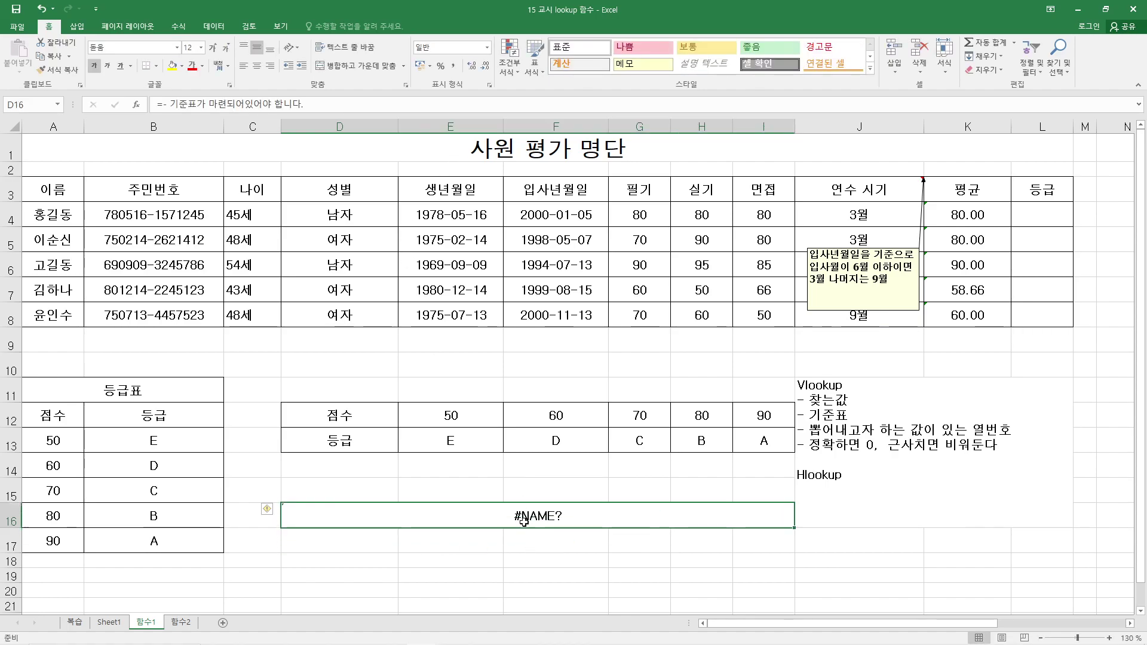
pyautogui.click(167, 105)
pyautogui.press('BackSpace')
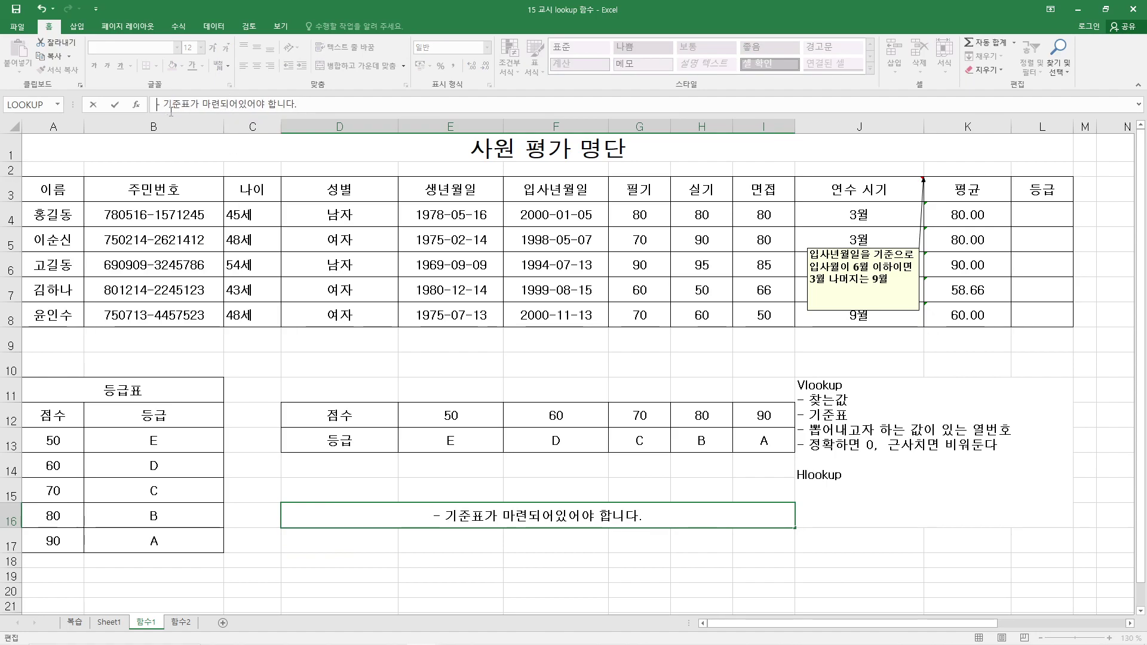
pyautogui.press('Return')
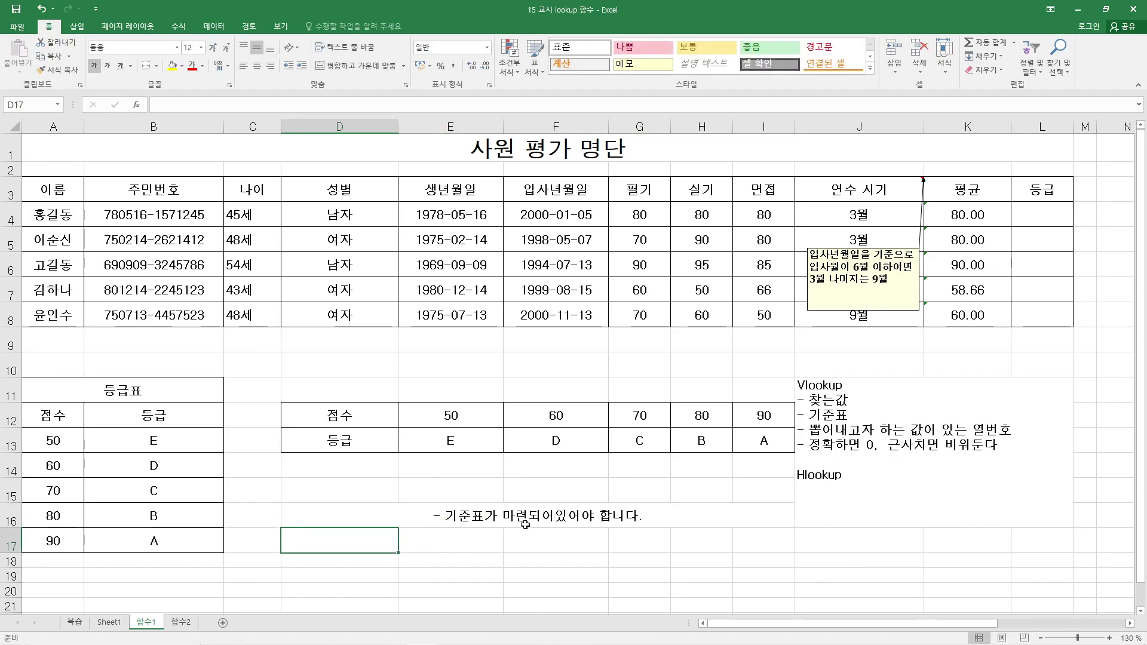
pyautogui.click(525, 523)
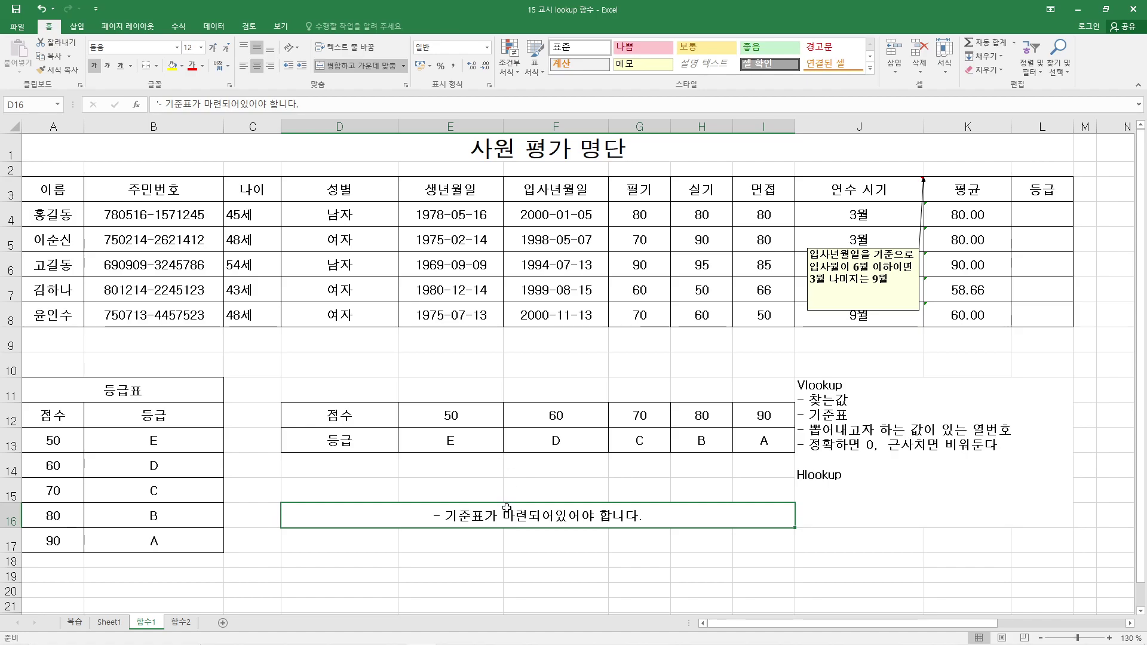
# - Examine the order of the scores in the vertical grade table A13:A17 and in the horizontal table E12:I12
pyautogui.click(55, 441)
pyautogui.click(58, 466)
pyautogui.click(59, 491)
pyautogui.click(60, 516)
pyautogui.click(62, 542)
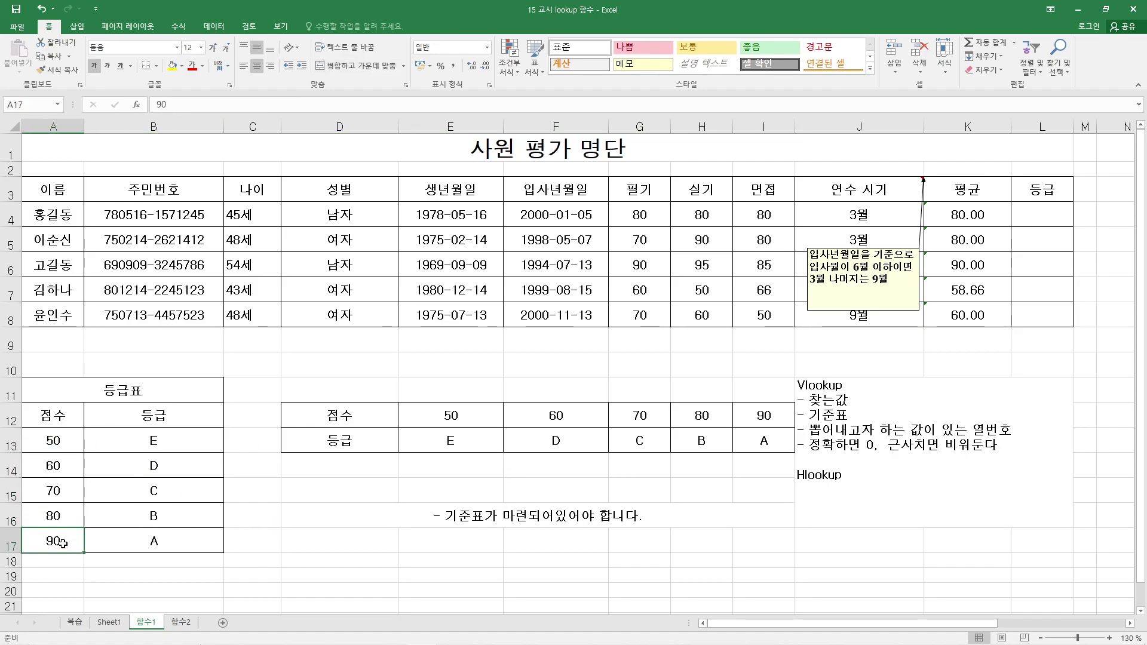
pyautogui.click(59, 442)
pyautogui.click(63, 466)
pyautogui.click(60, 491)
pyautogui.click(59, 517)
pyautogui.click(59, 540)
pyautogui.moveTo(449, 418); pyautogui.dragTo(752, 420)
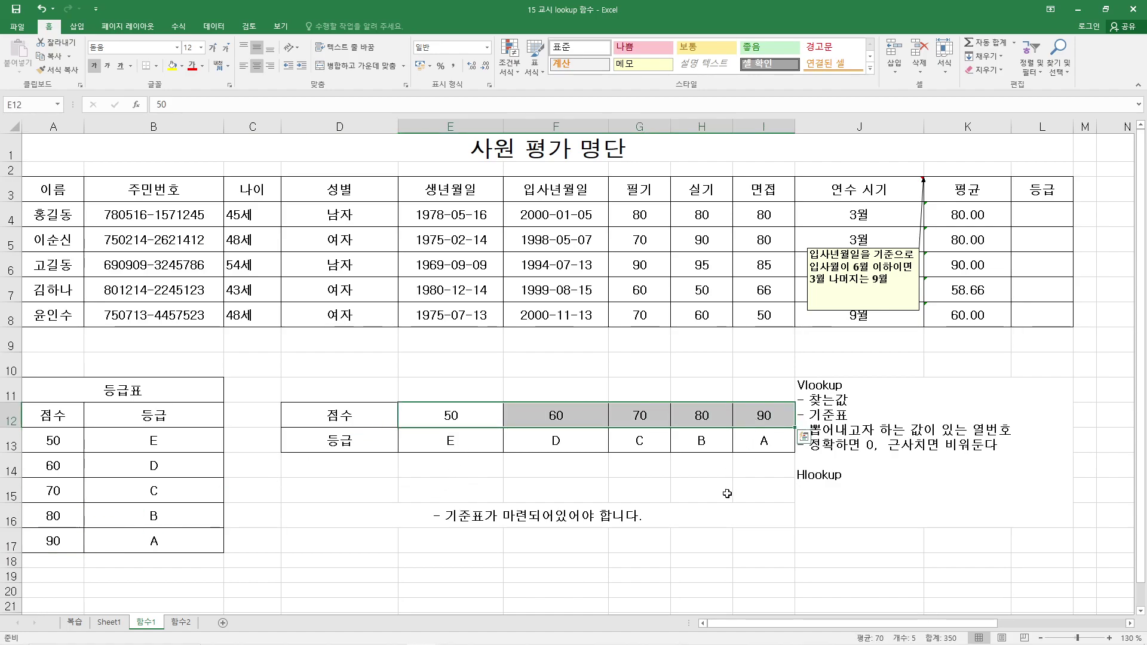
pyautogui.click(760, 469)
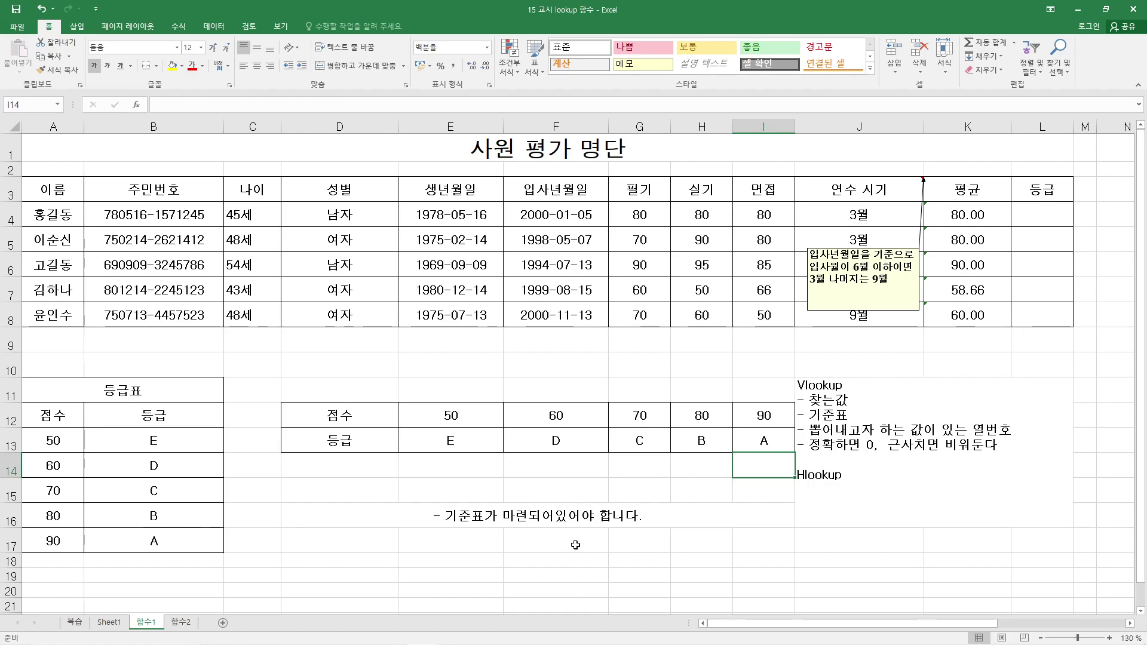
# - Insert the VLOOKUP function from the full function list (모두) into L4, the first employee's grade cell
pyautogui.click(1032, 213)
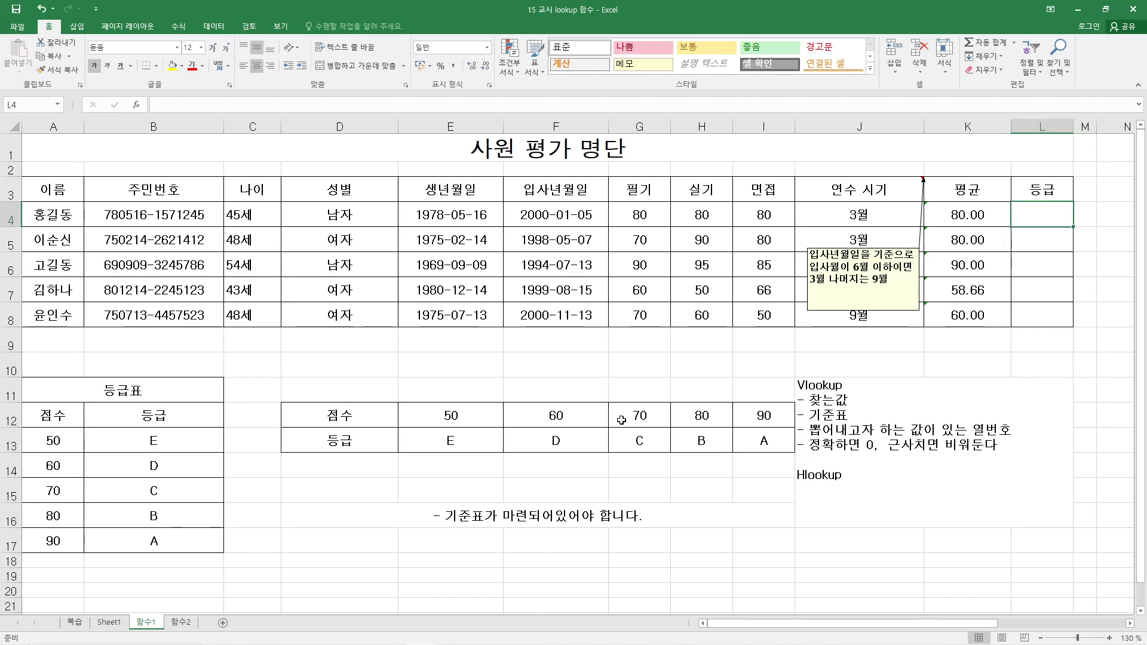
pyautogui.click(136, 105)
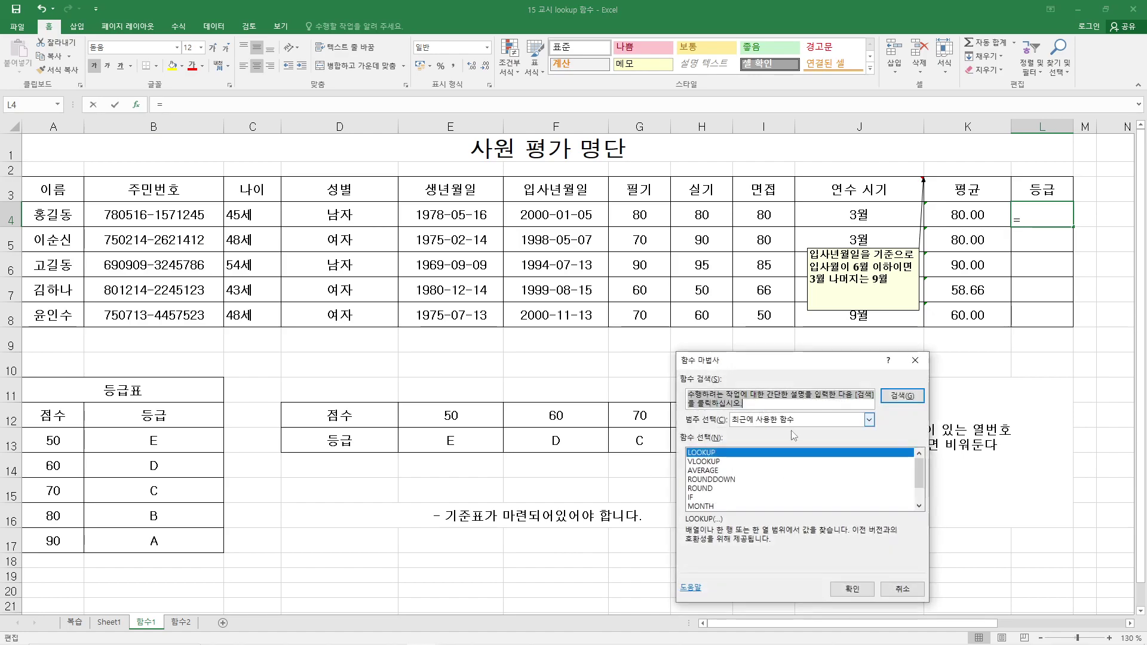
pyautogui.click(782, 420)
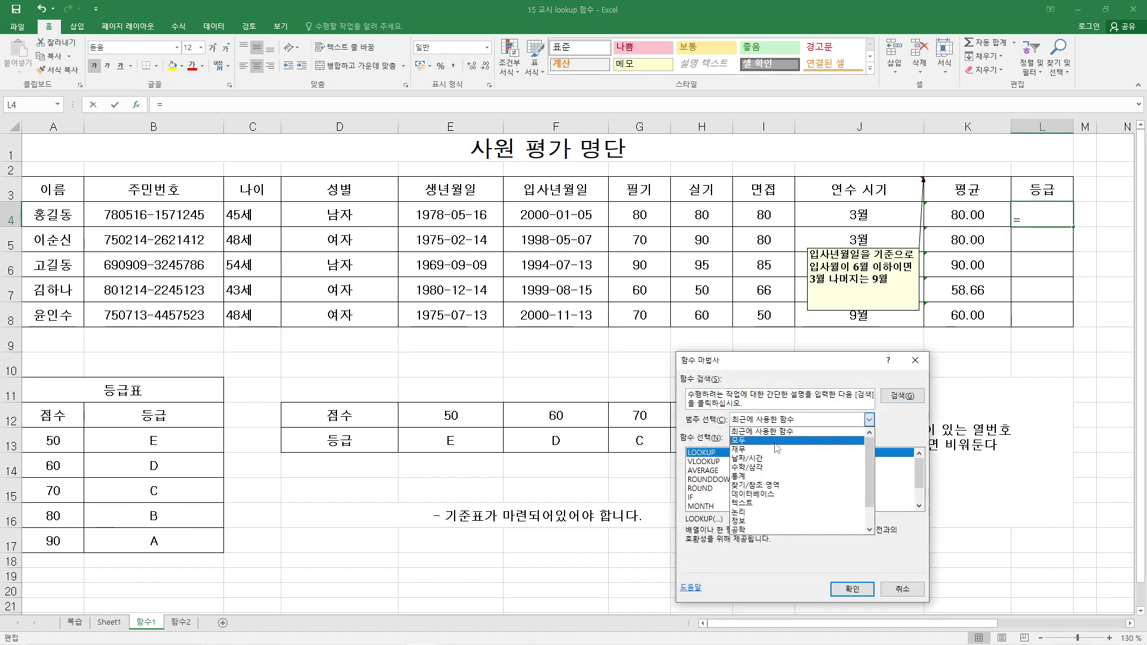
pyautogui.click(776, 440)
pyautogui.click(748, 481)
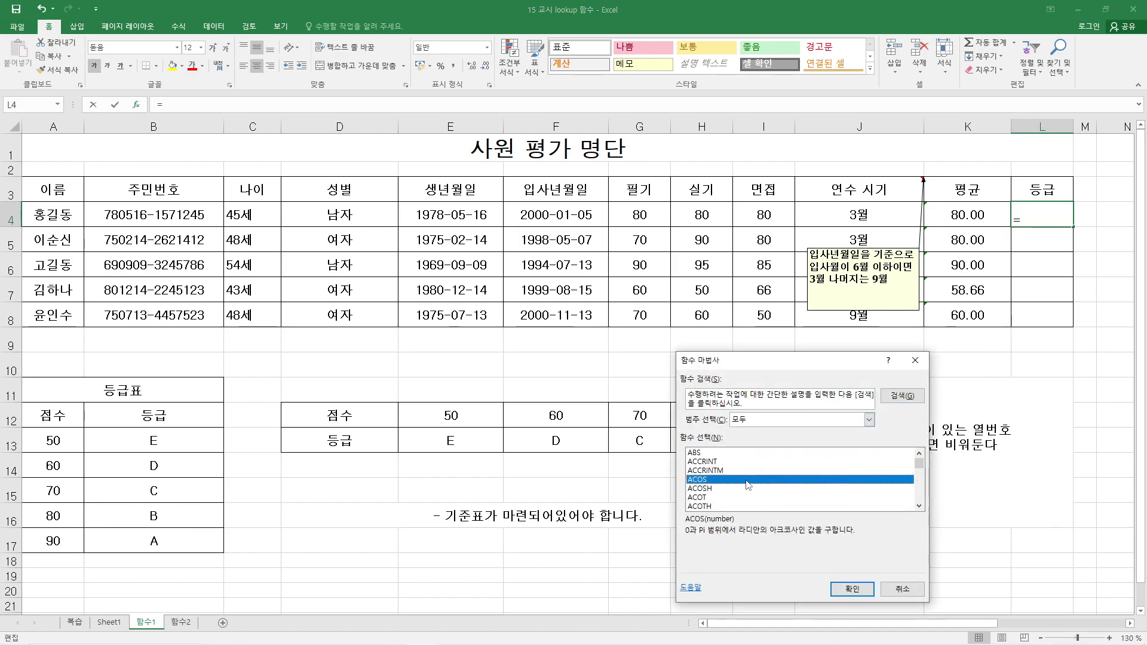
pyautogui.press('v')
pyautogui.scroll(-3, 746, 501)
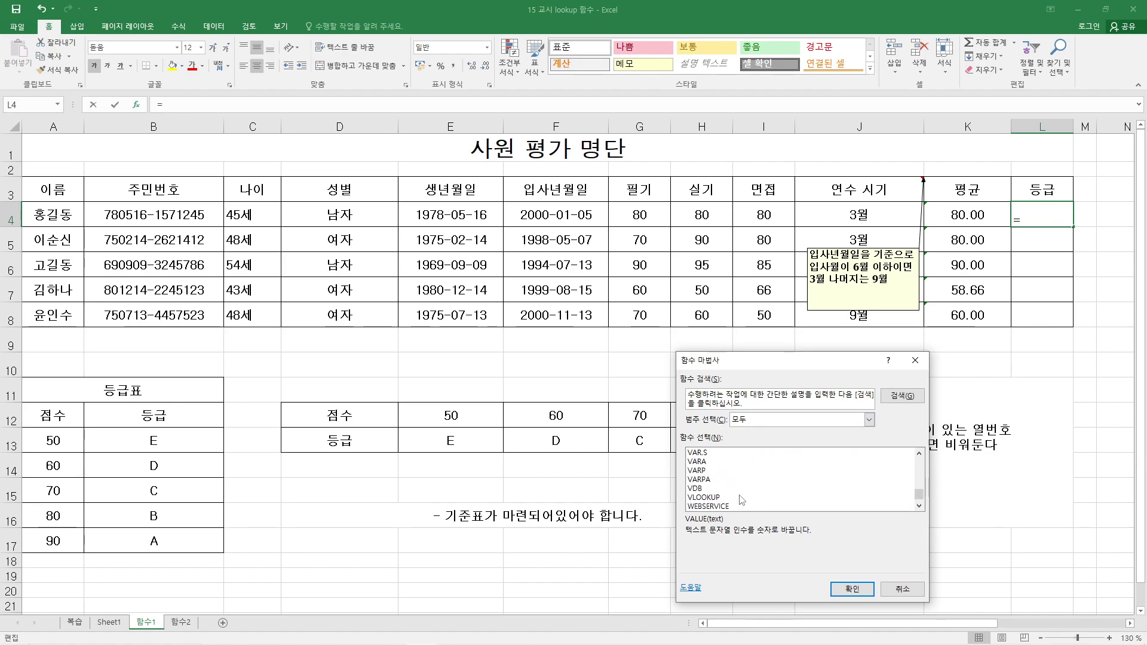
pyautogui.doubleClick(718, 499)
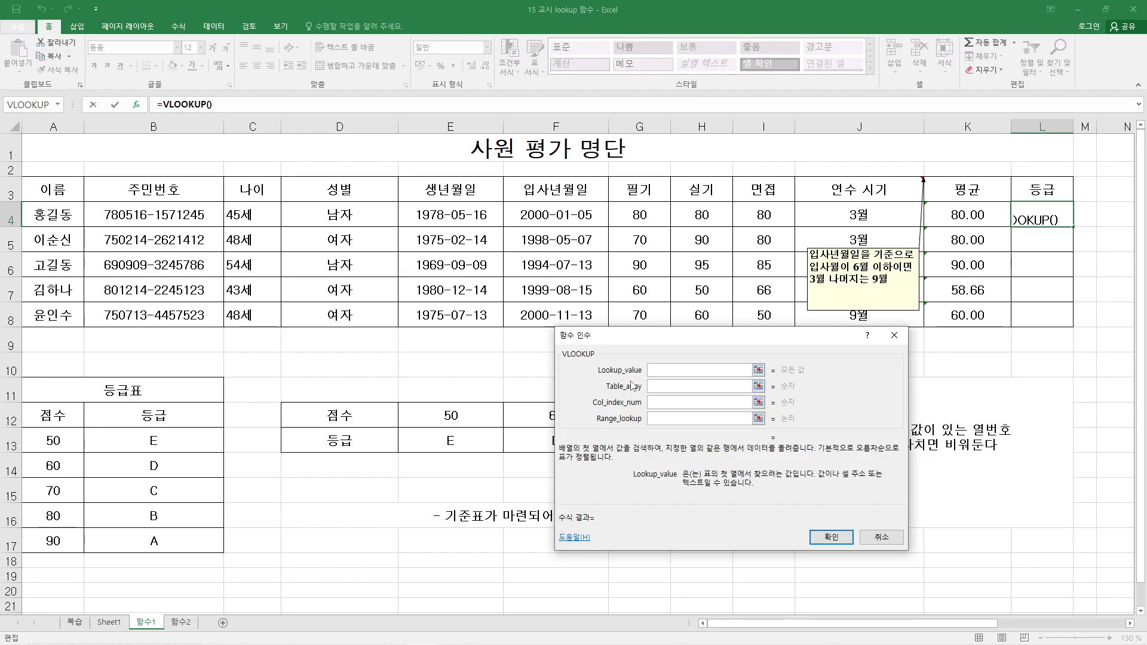
# - Set the VLOOKUP Lookup_value to K4, the first employee's average, keeping the arguments dialog clear of the data
pyautogui.moveTo(621, 411); pyautogui.dragTo(648, 437)
pyautogui.moveTo(892, 472); pyautogui.dragTo(946, 475)
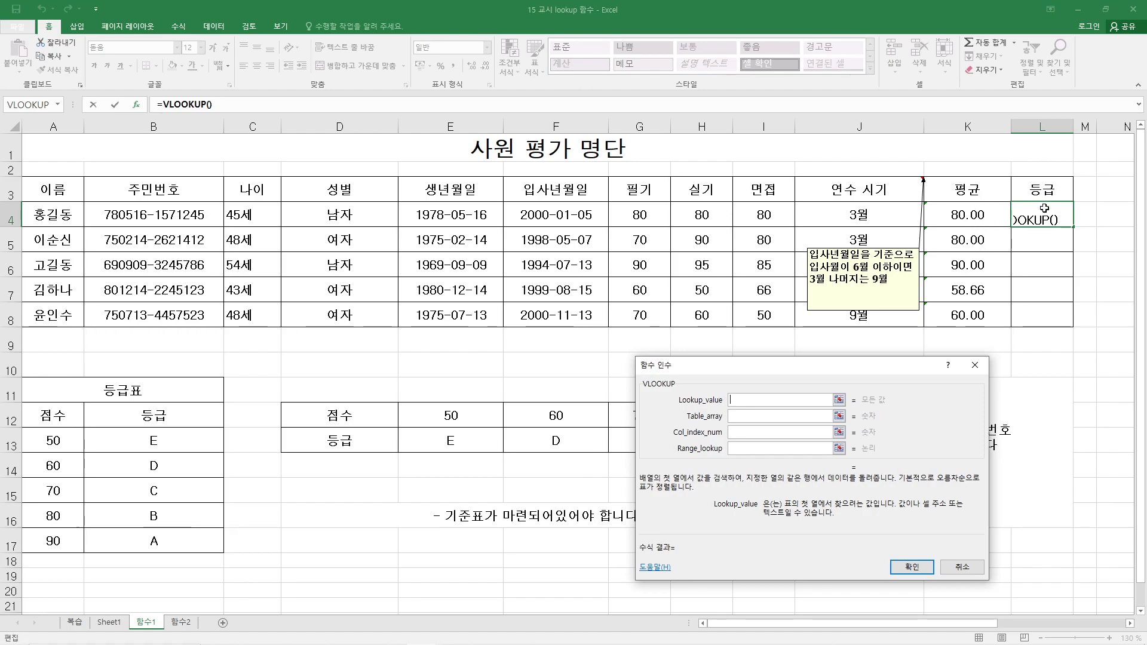
pyautogui.click(972, 215)
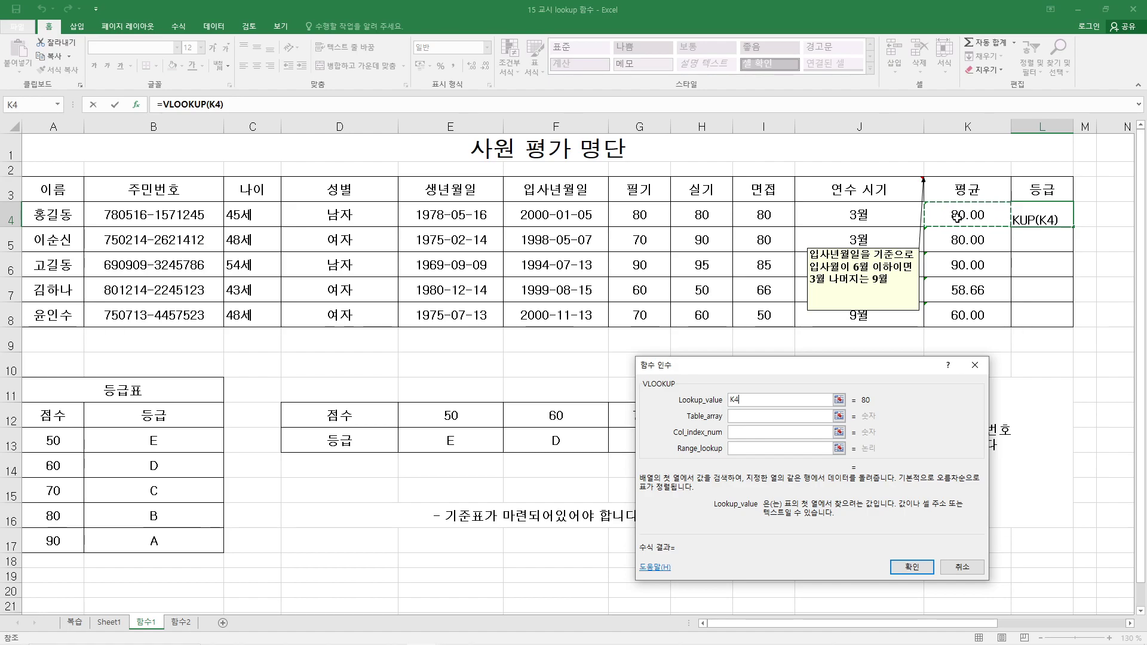
pyautogui.press('Tab')
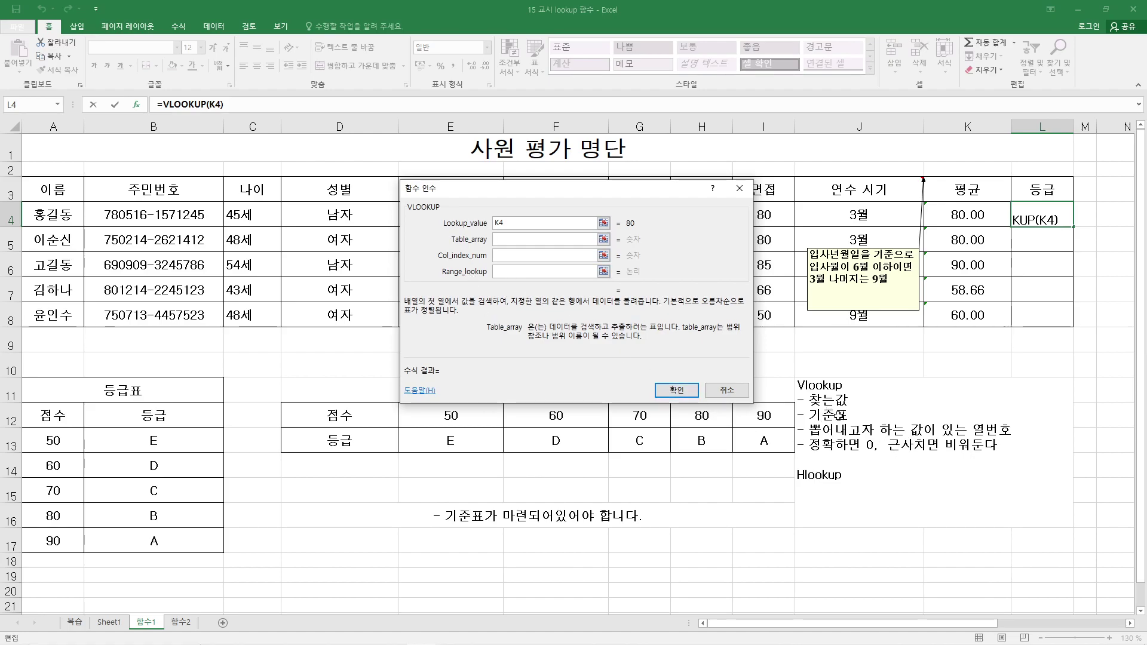
# - Set the VLOOKUP Table_array to the vertical grade table's data as the absolute range $A$13:$B$17
pyautogui.moveTo(47, 416); pyautogui.dragTo(150, 541)
pyautogui.moveTo(36, 445); pyautogui.dragTo(158, 547)
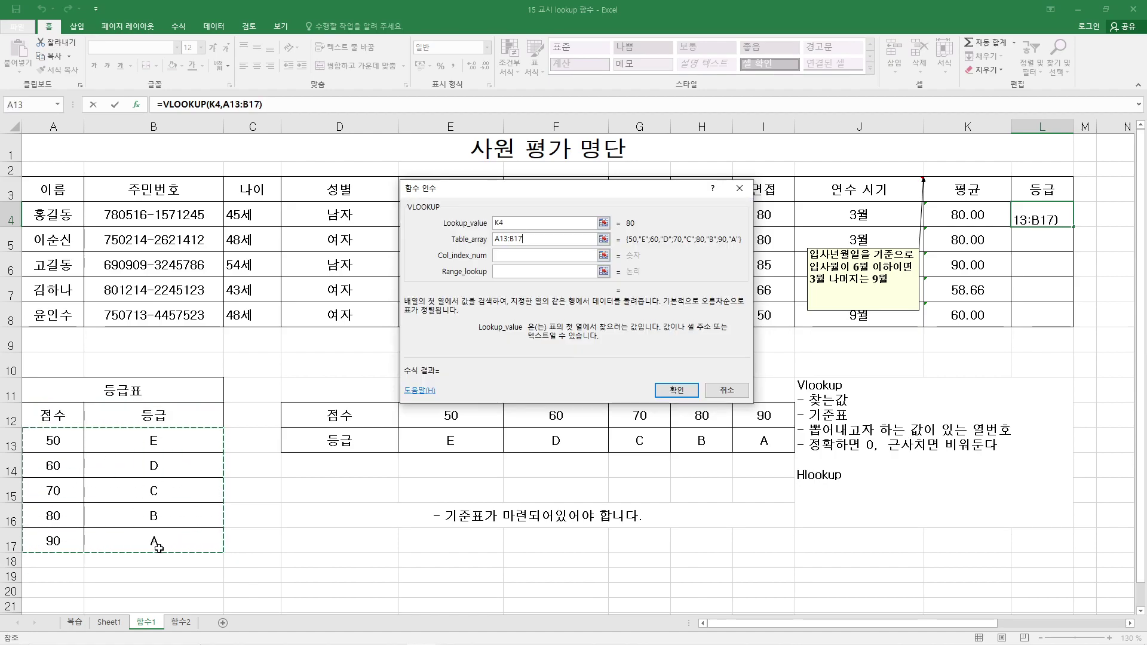
pyautogui.moveTo(56, 431); pyautogui.dragTo(188, 549)
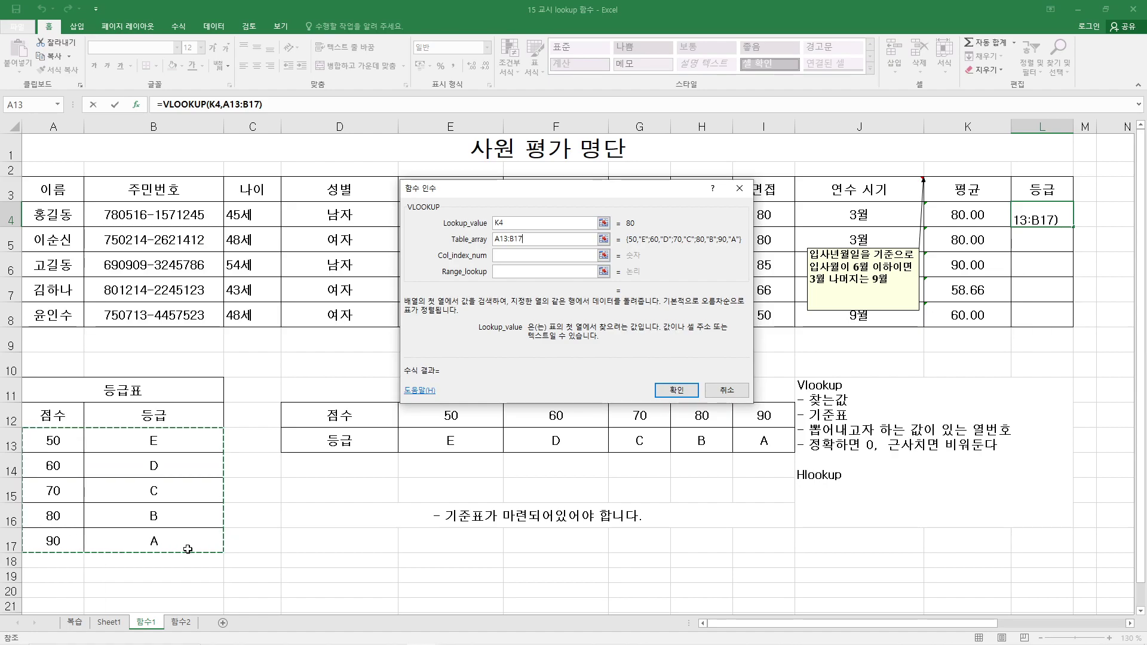
pyautogui.press('F4')
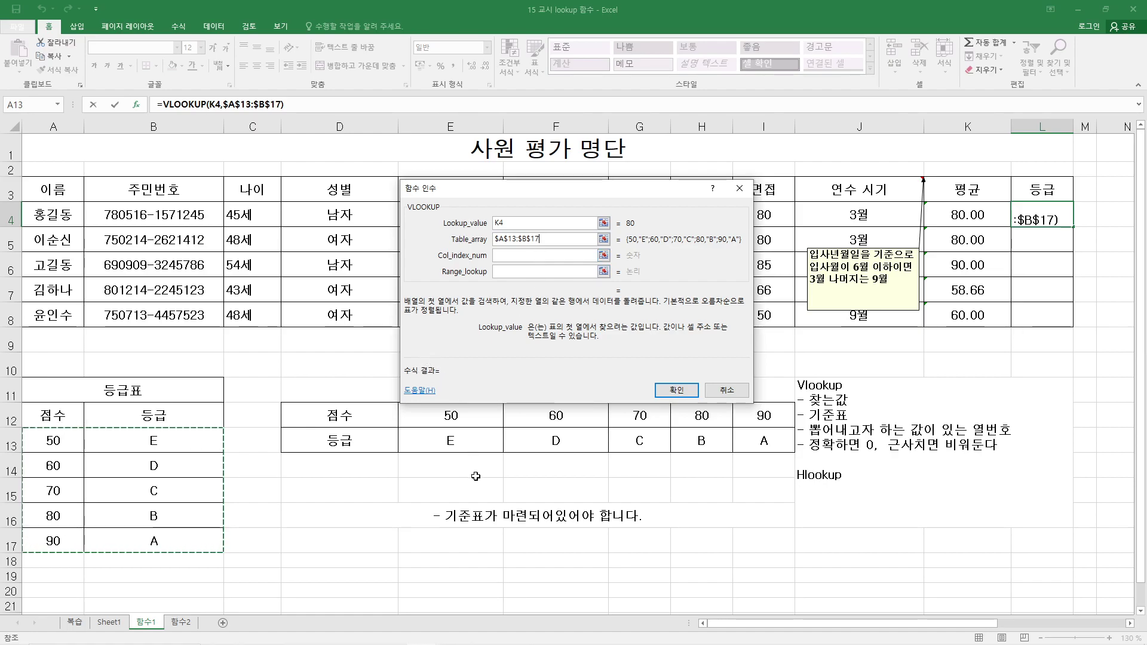
# - Reselect the vertical grade table's data as the VLOOKUP Table_array, keeping the absolute range $A$13:$B$17
pyautogui.click(547, 242)
pyautogui.click(466, 242)
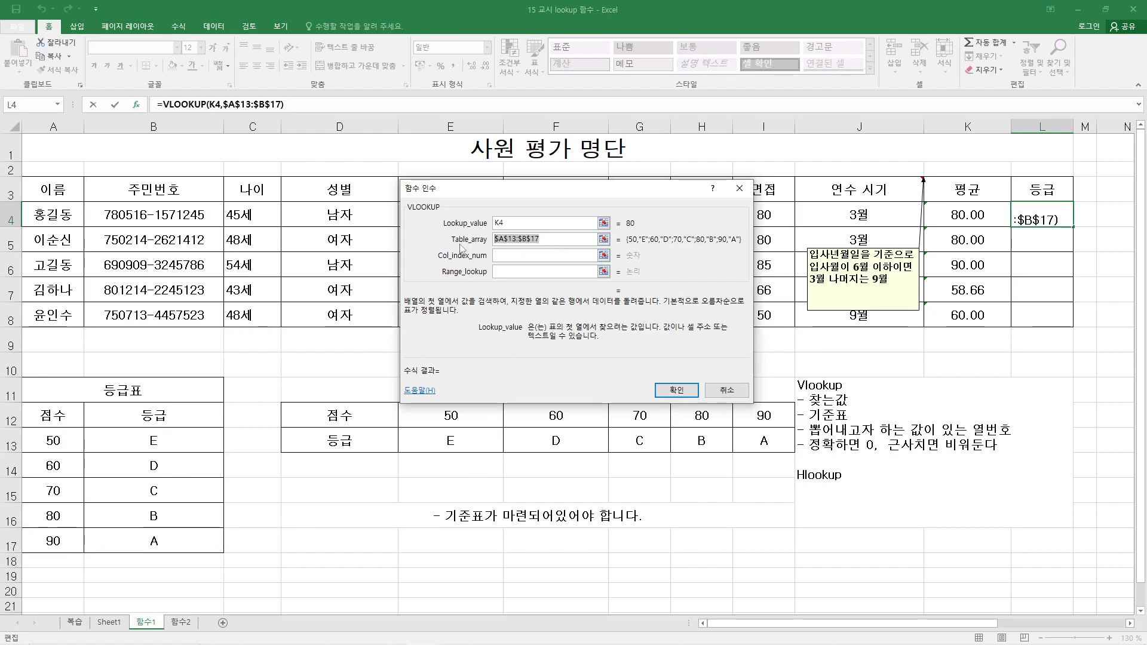
pyautogui.moveTo(78, 450); pyautogui.dragTo(149, 541)
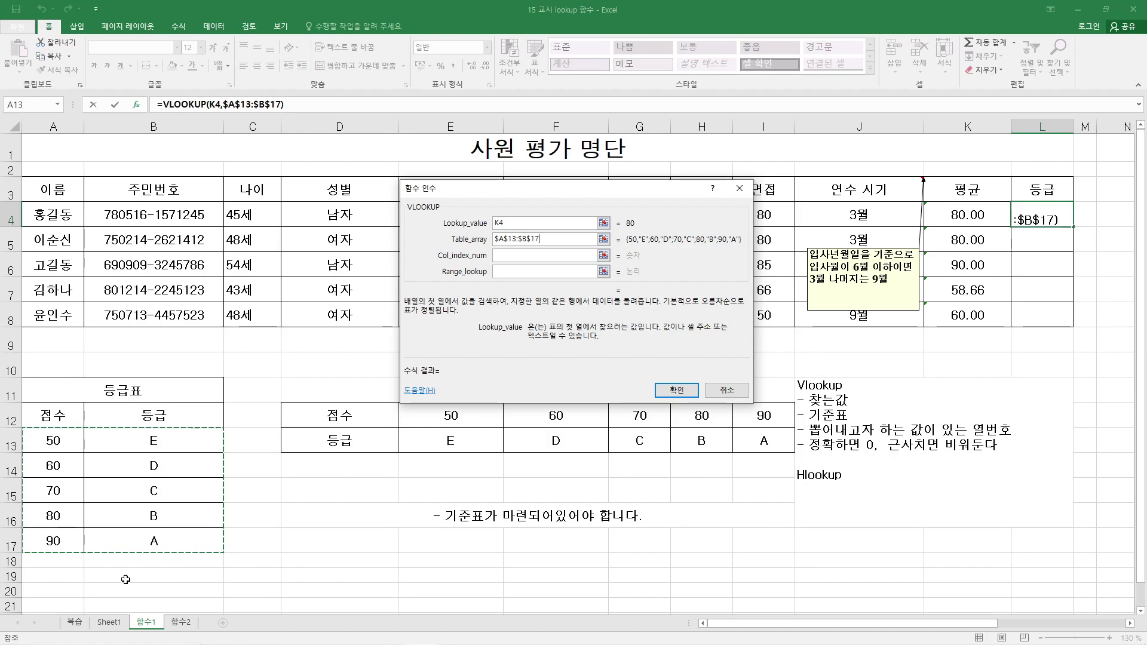
# - Complete the VLOOKUP with Col_index_num 2 and an empty Range_lookup, and fill the formula from L4 down to L8
pyautogui.click(529, 255)
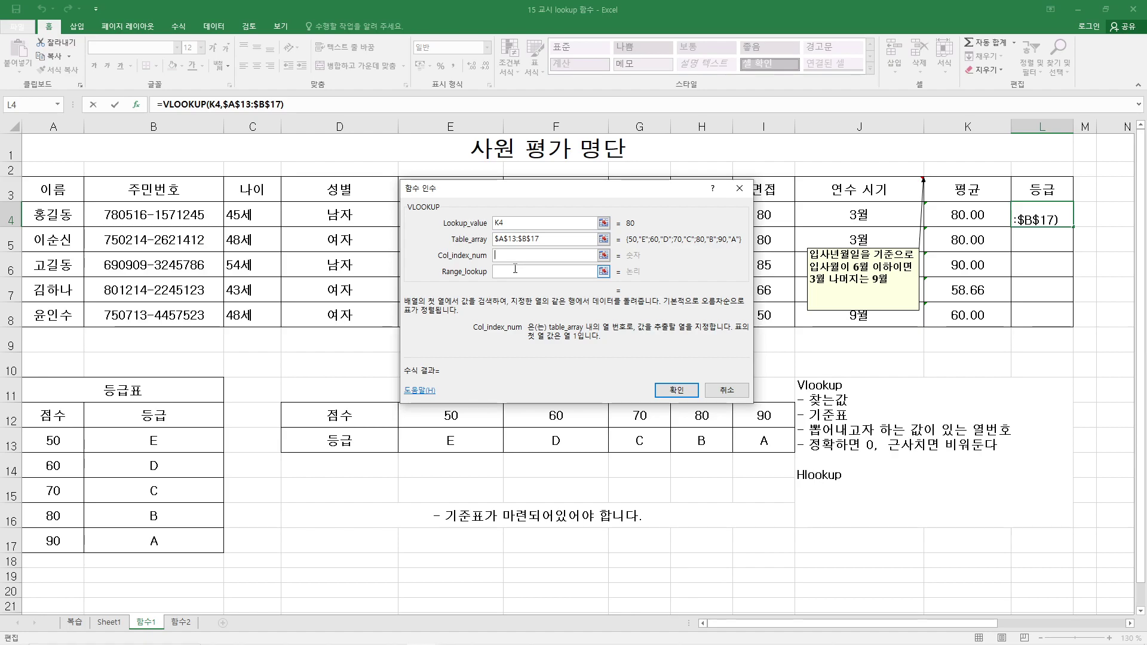
pyautogui.write('2')
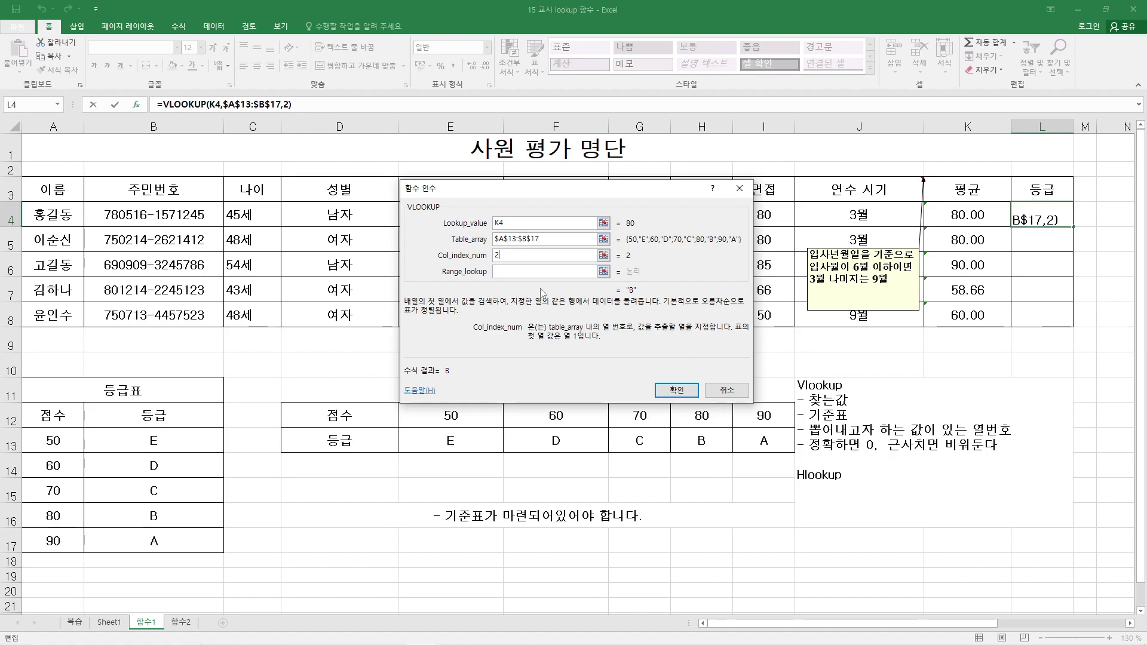
pyautogui.click(512, 275)
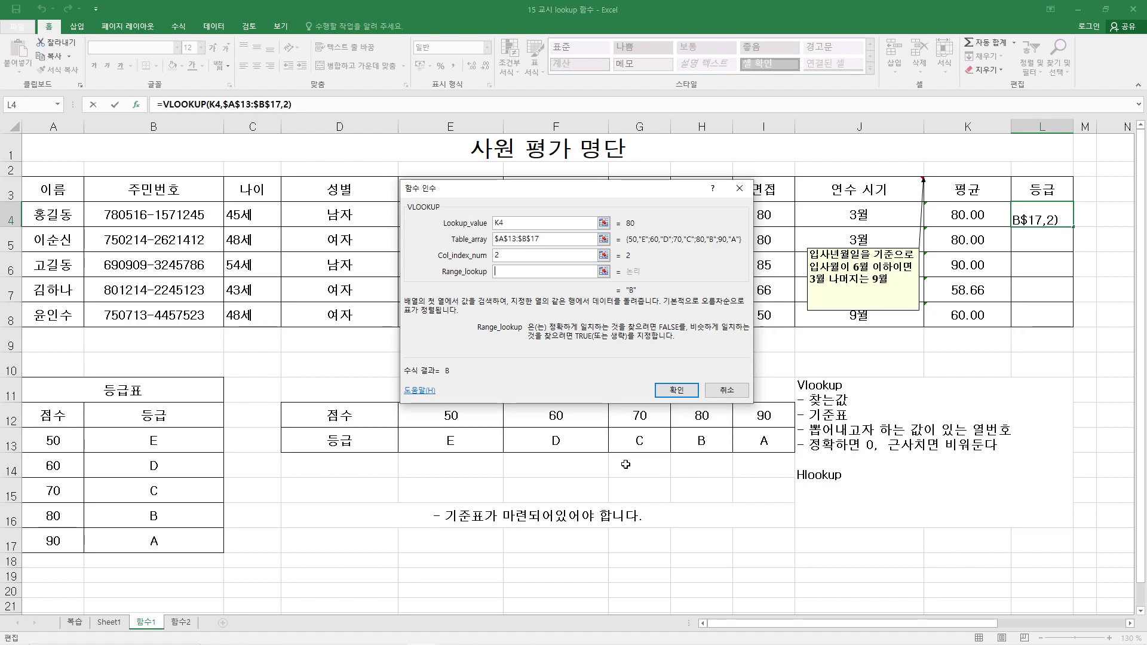
pyautogui.click(676, 389)
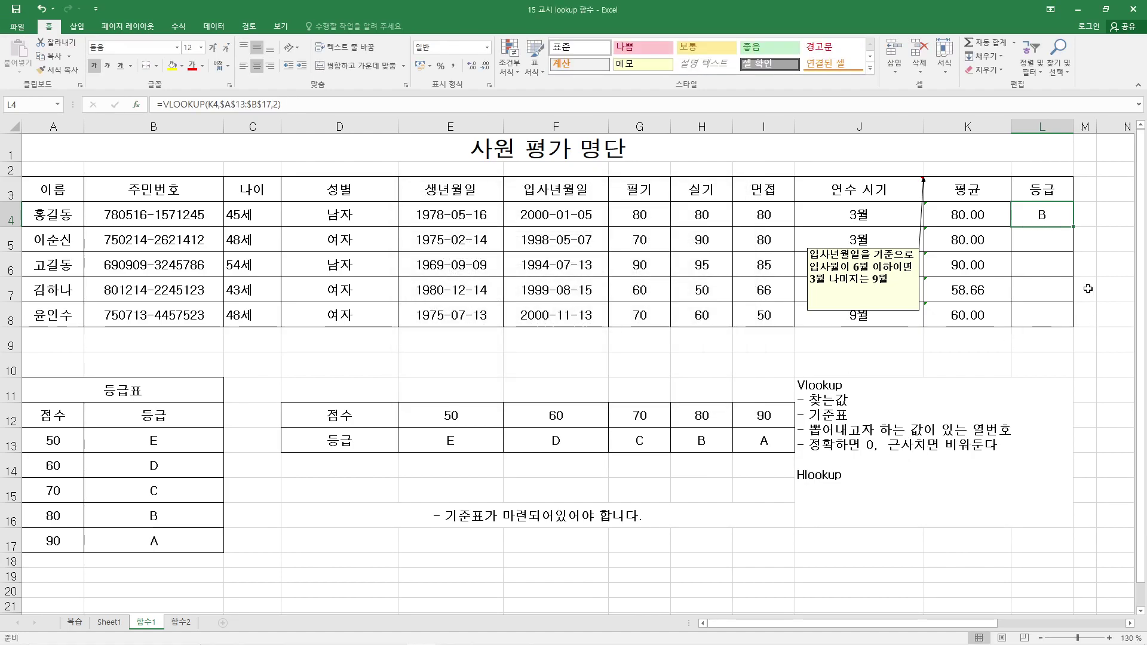
pyautogui.moveTo(1067, 314); pyautogui.dragTo(1066, 318)
# - Widen column M and insert the HLOOKUP function from the full function list (모두) into M4
pyautogui.moveTo(1097, 127); pyautogui.dragTo(1124, 127)
pyautogui.click(1102, 218)
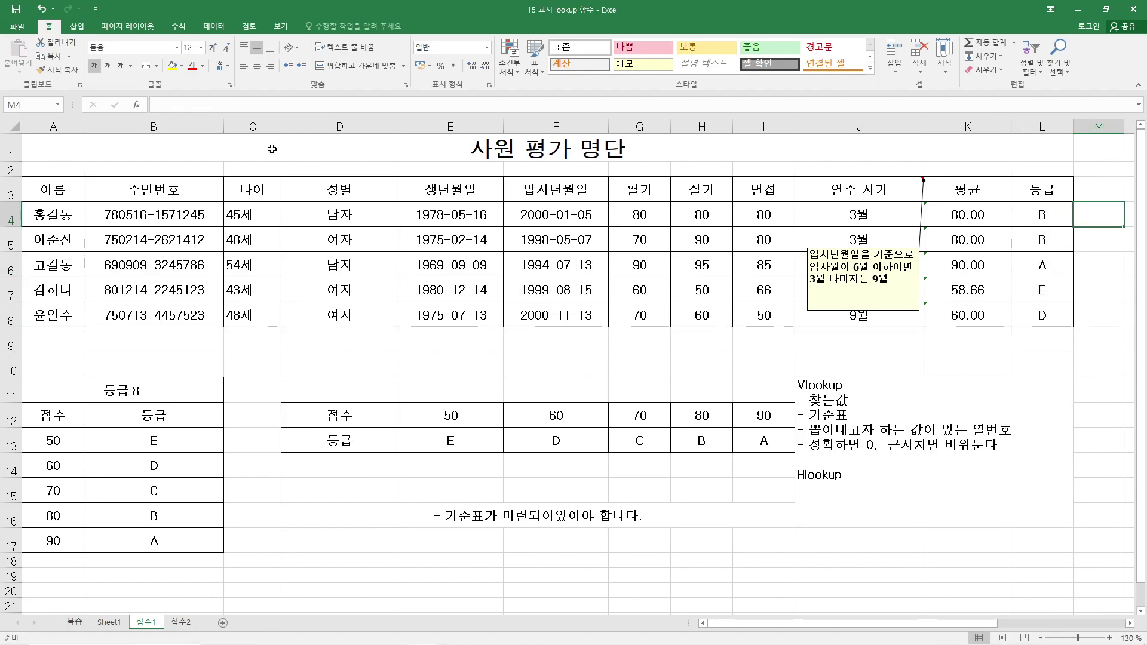
pyautogui.click(136, 106)
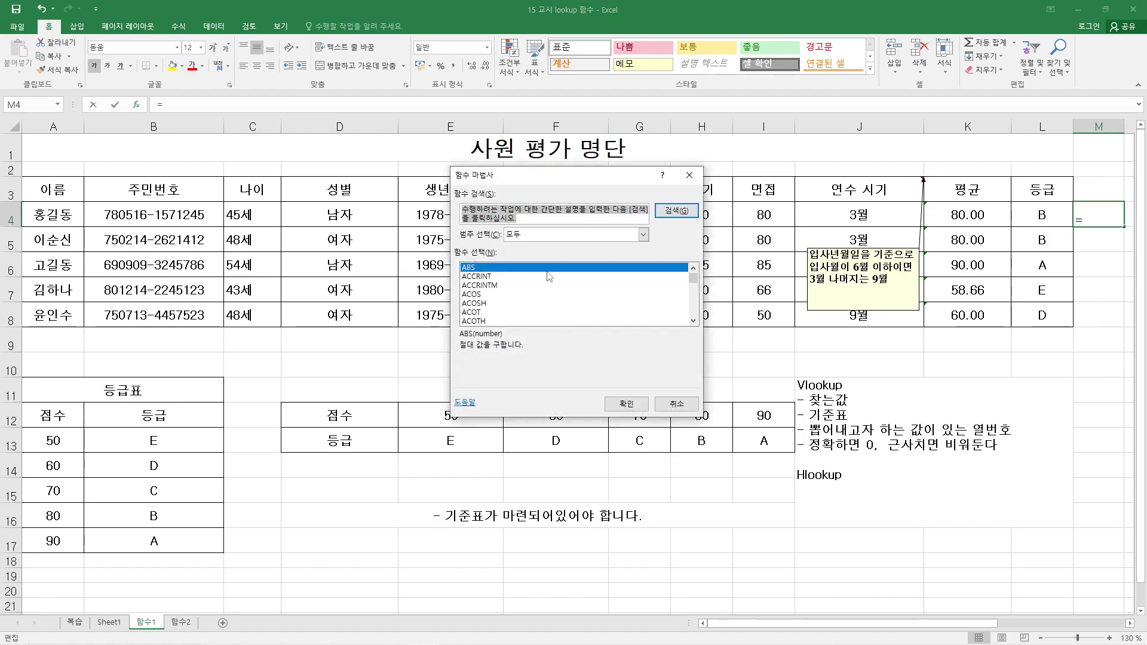
pyautogui.write('ㅗ')
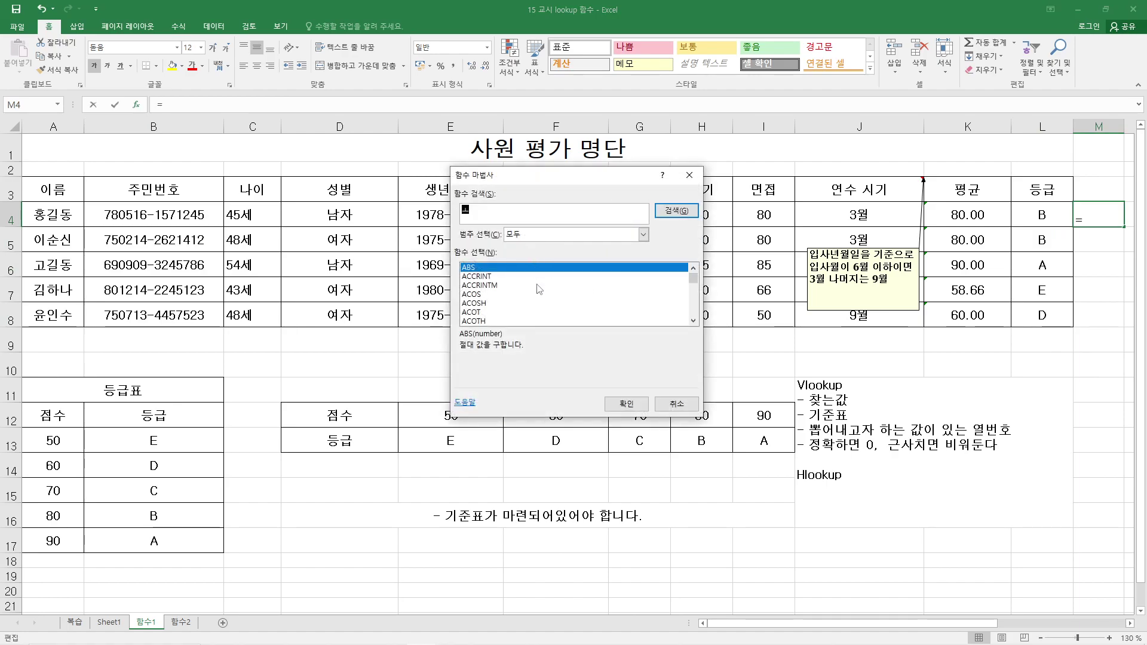
pyautogui.click(499, 284)
pyautogui.press('h')
pyautogui.scroll(-2, 496, 325)
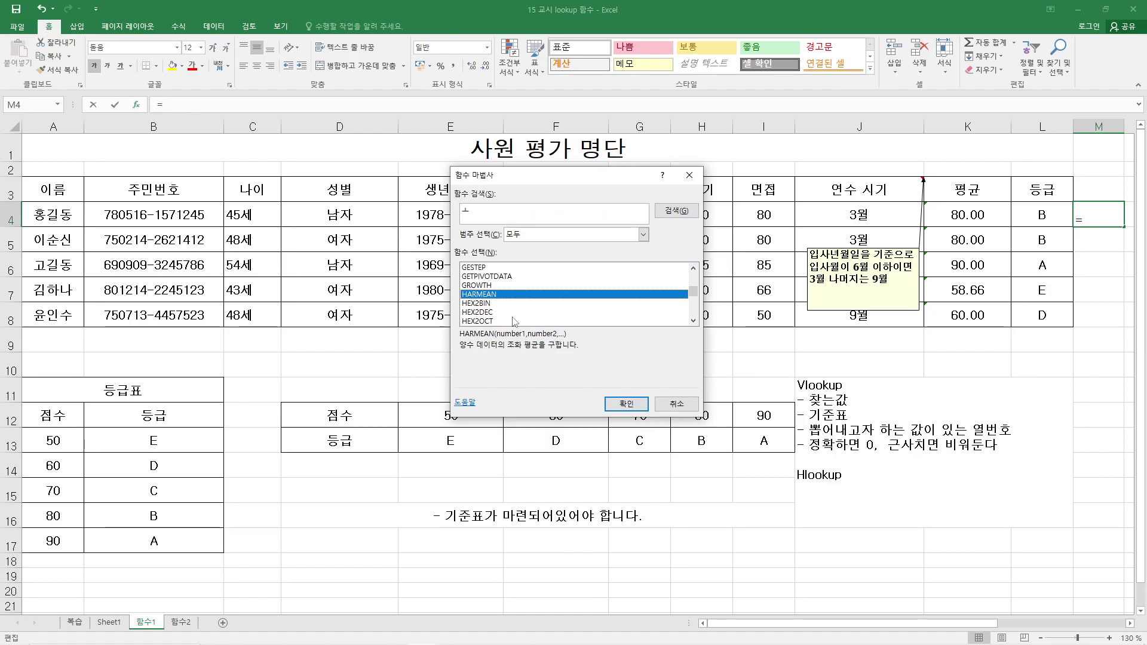
pyautogui.doubleClick(480, 303)
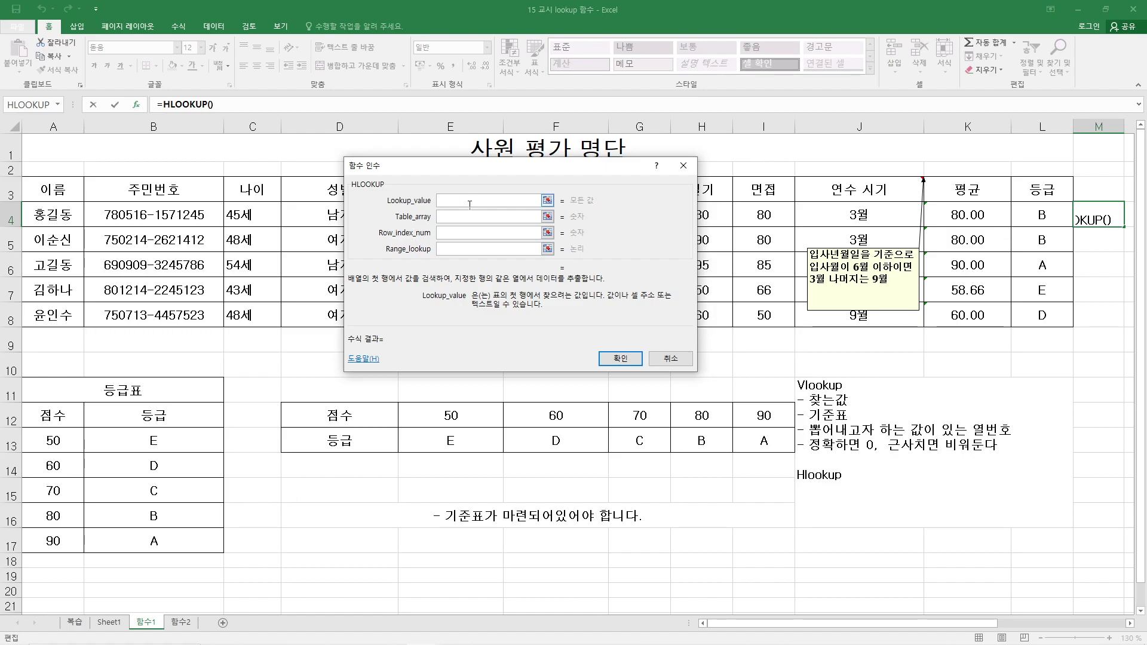
# - Set the HLOOKUP Lookup_value to K4 and its Table_array to the horizontal grade table as the absolute range $E$12:$I$13
pyautogui.click(964, 214)
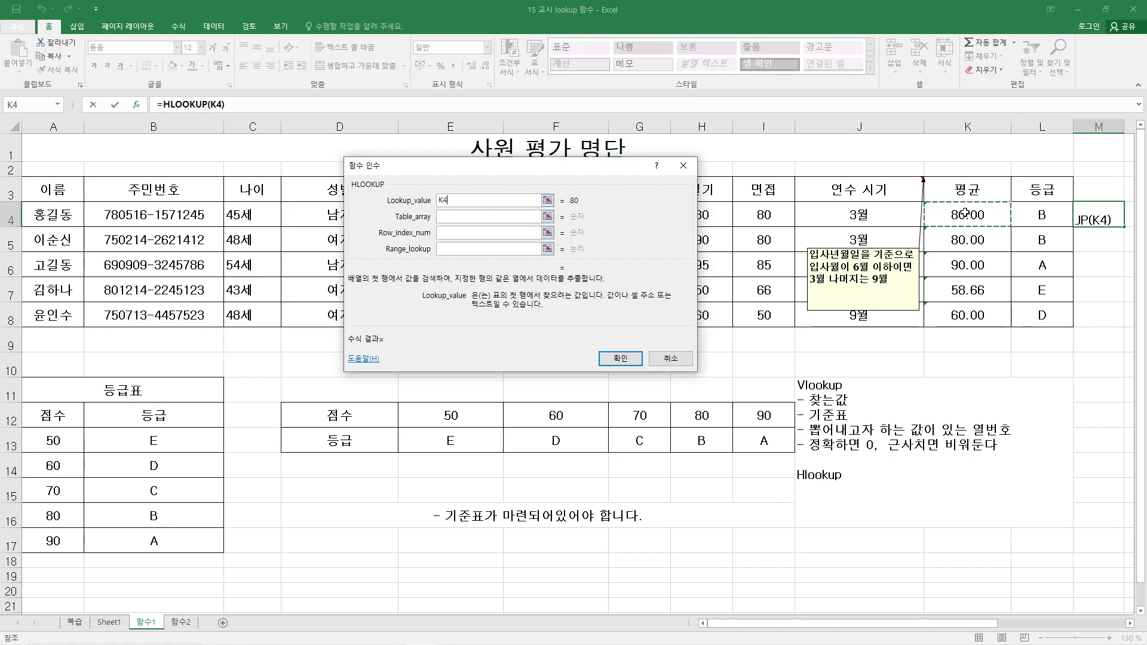
pyautogui.click(460, 216)
pyautogui.moveTo(445, 416); pyautogui.dragTo(751, 447)
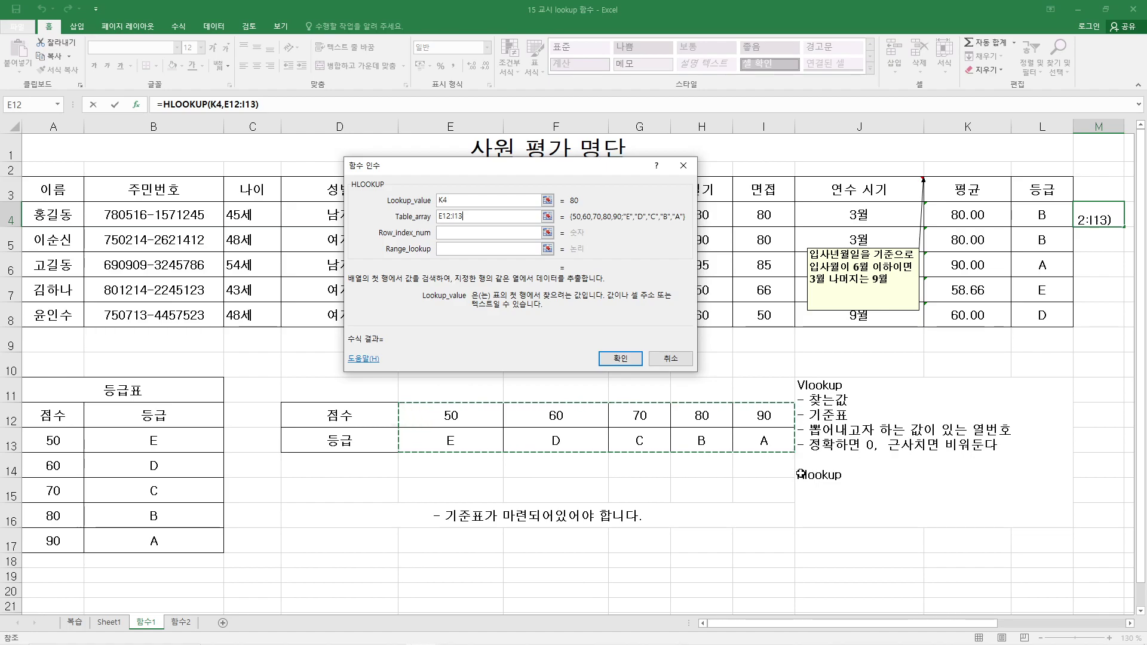
pyautogui.press('F4')
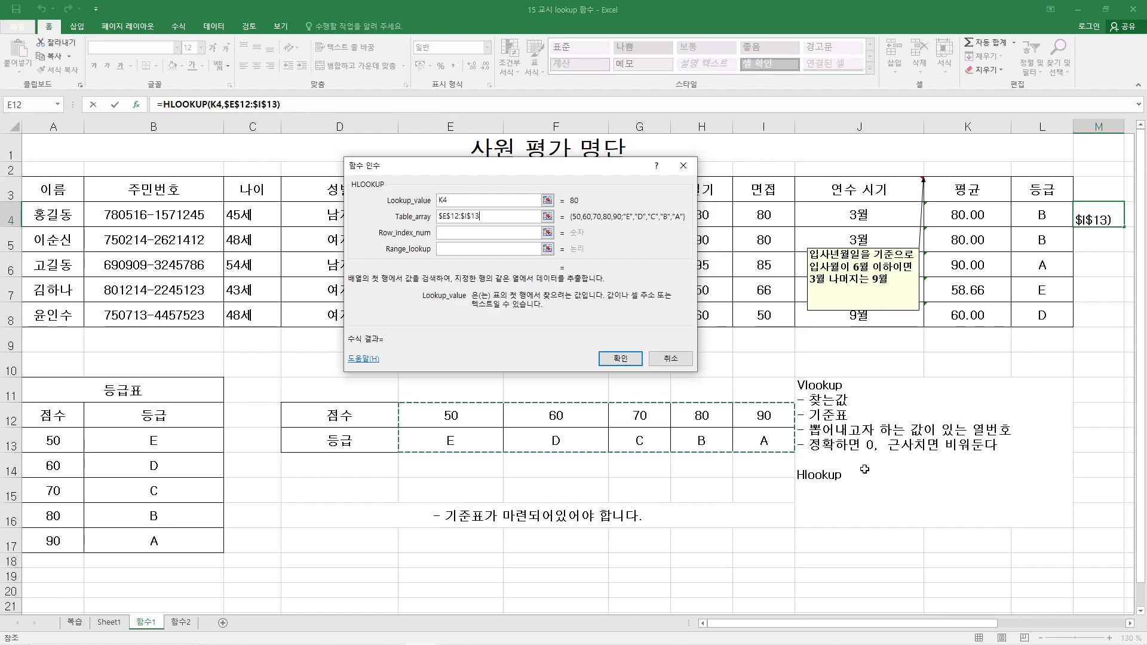
# - Complete the HLOOKUP with Row_index_num 2 and an empty Range_lookup, and fill the formula from M4 down to M8
pyautogui.press('Tab')
pyautogui.write('2')
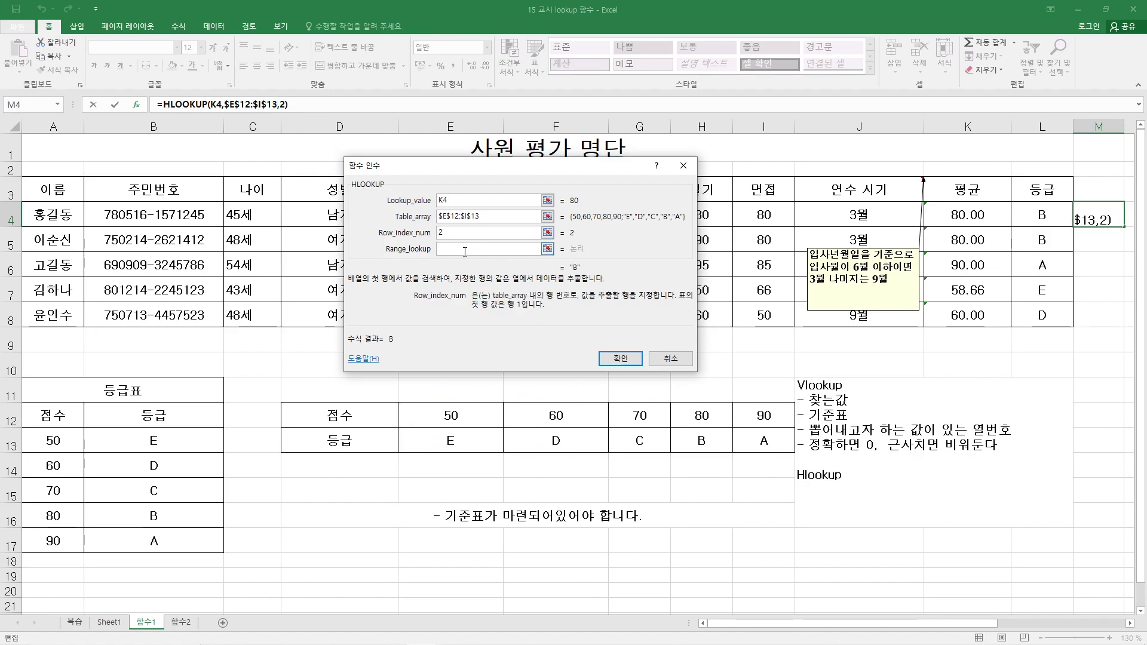
pyautogui.click(621, 358)
pyautogui.moveTo(1125, 235); pyautogui.dragTo(1110, 324)
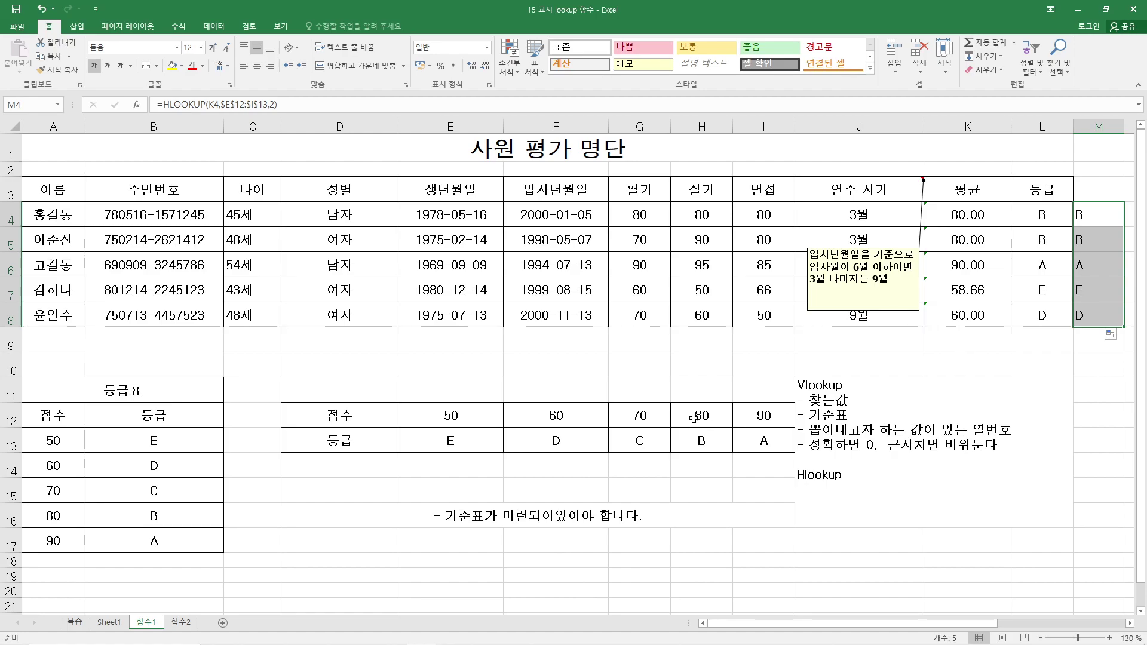
# - Append "(행번호)" to the column-number line (열번호) of the lookup notes in the merged cell J11
pyautogui.doubleClick(851, 479)
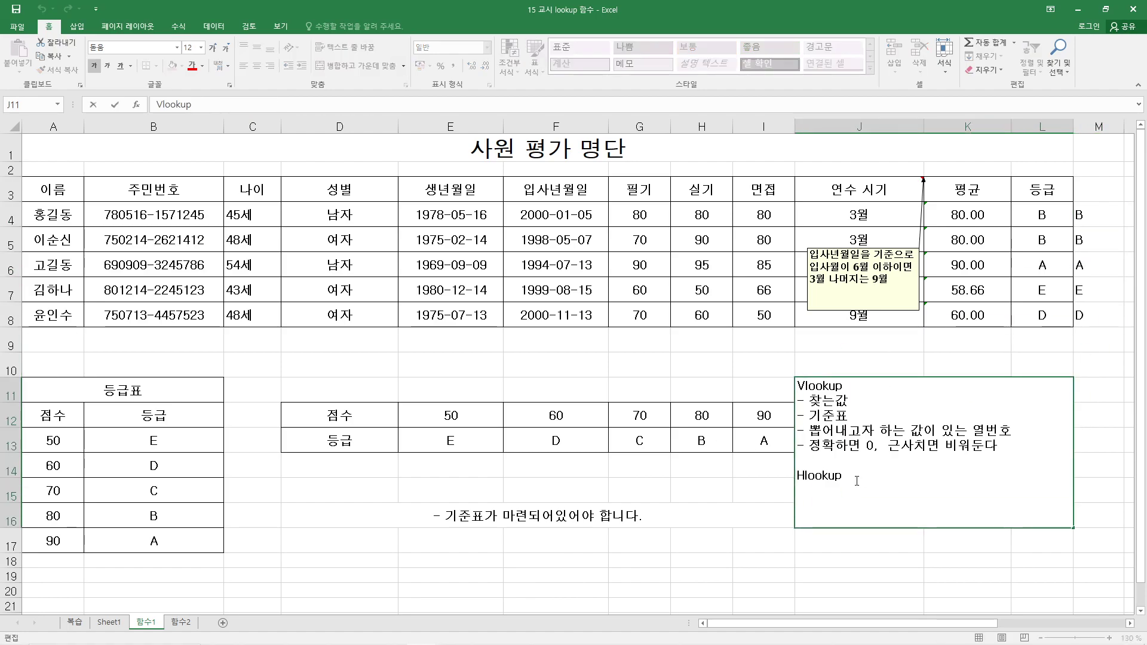
pyautogui.click(1014, 430)
pyautogui.write('(')
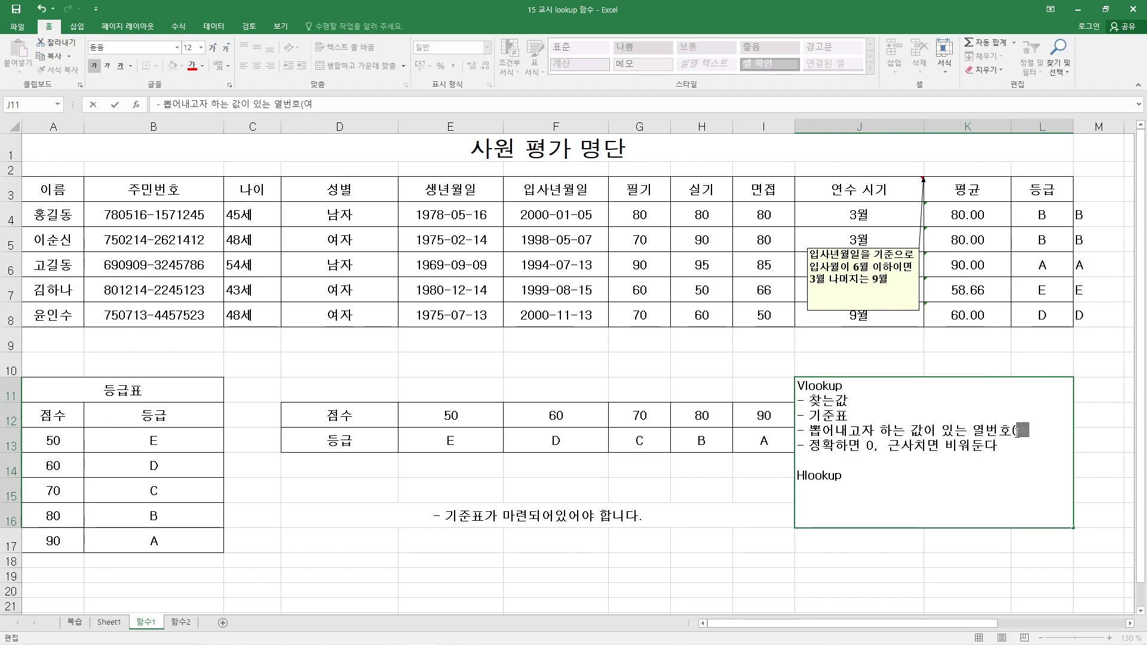
pyautogui.write('행번호')
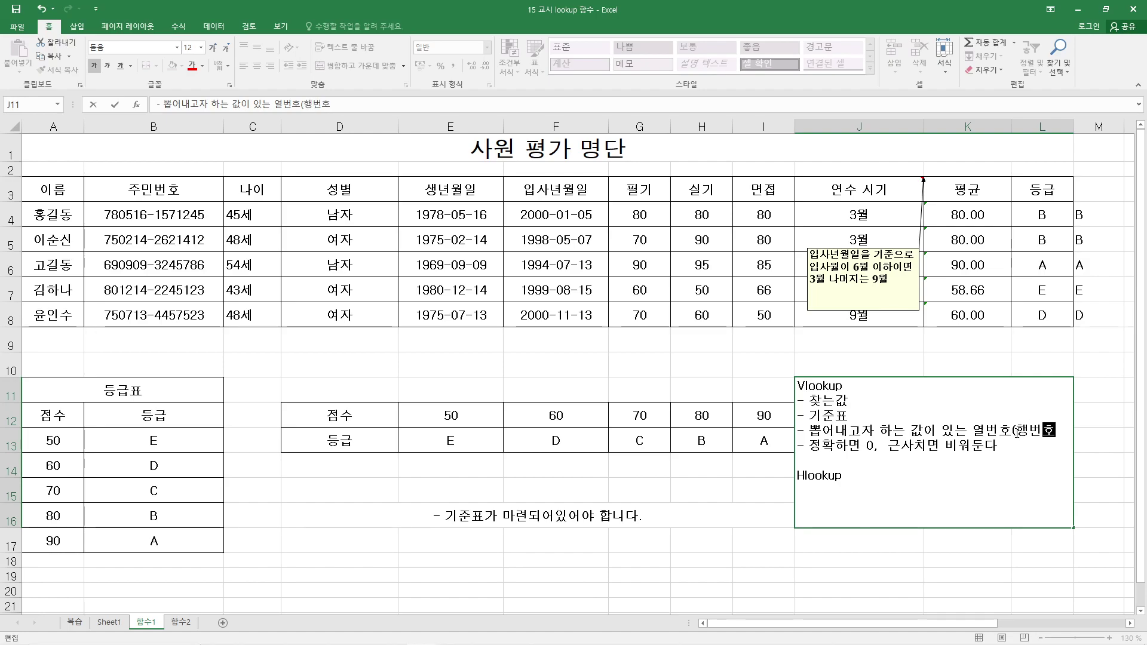
pyautogui.write(')')
pyautogui.moveTo(974, 428); pyautogui.dragTo(1031, 433)
# - Add the line "(찾는값이 숫자면 비워두고, 문자면 0)" below the exact/approximate match line in the J11 notes
pyautogui.moveTo(806, 445); pyautogui.dragTo(994, 451)
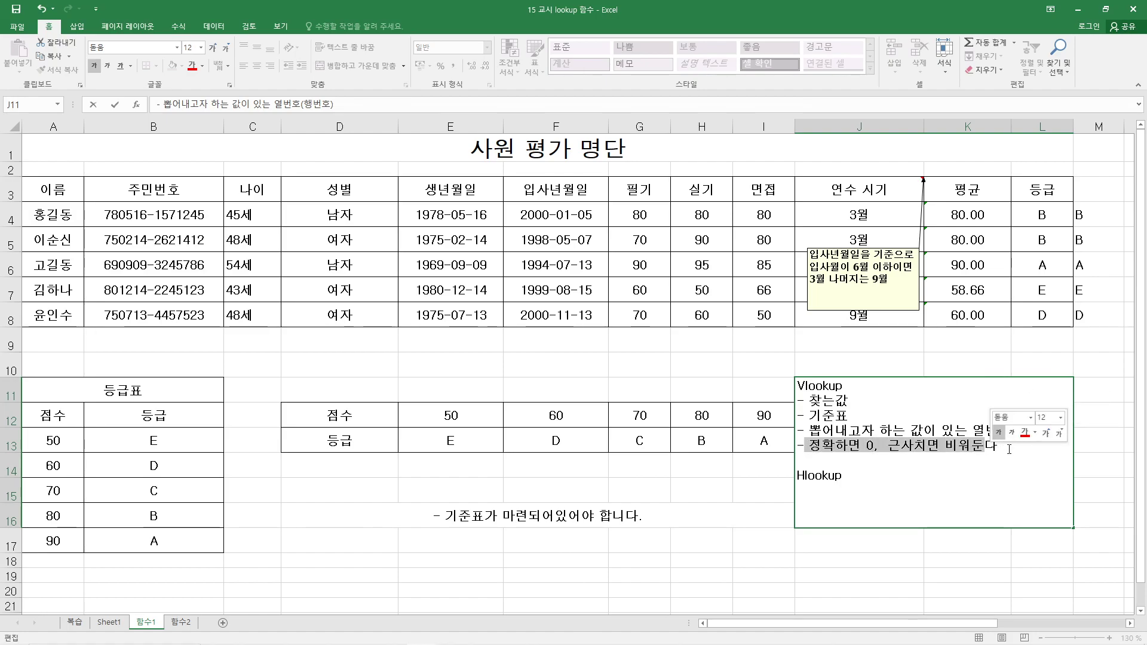
pyautogui.click(1009, 449)
pyautogui.write('(')
pyautogui.press('BackSpace')
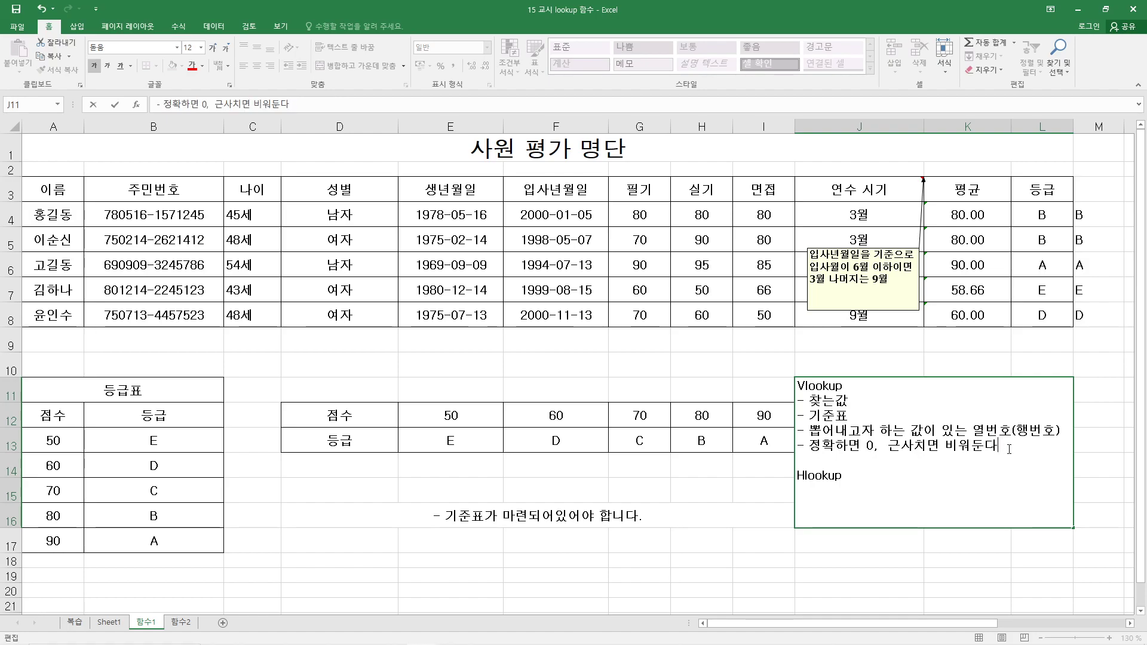
pyautogui.hotkey('alt', 'Return')
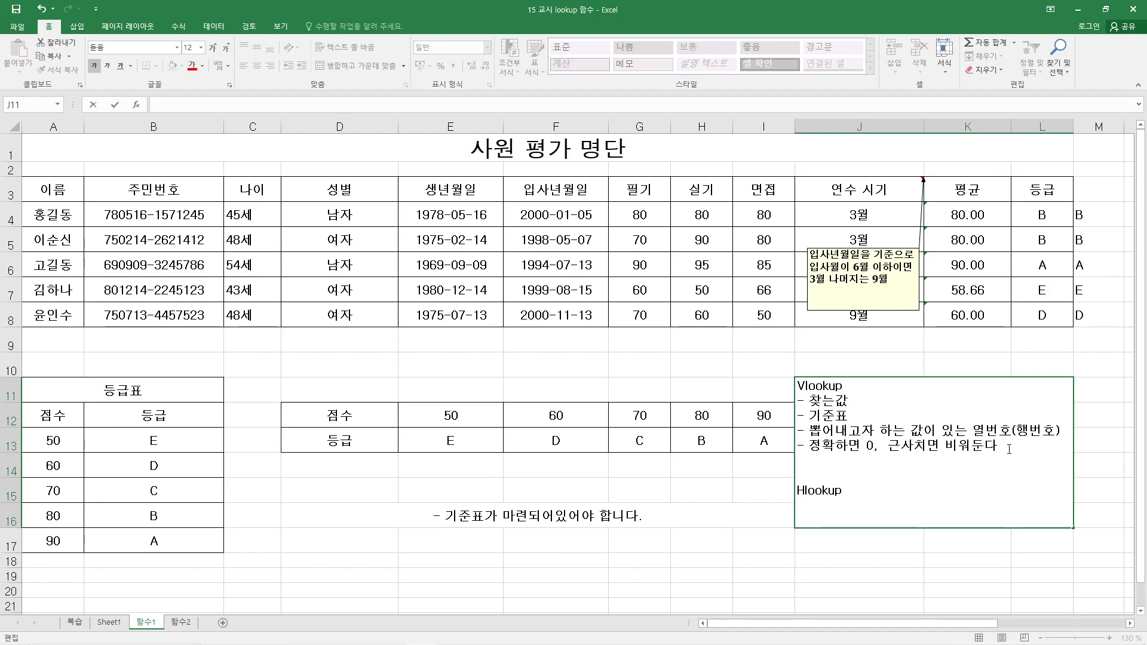
pyautogui.write('(찾')
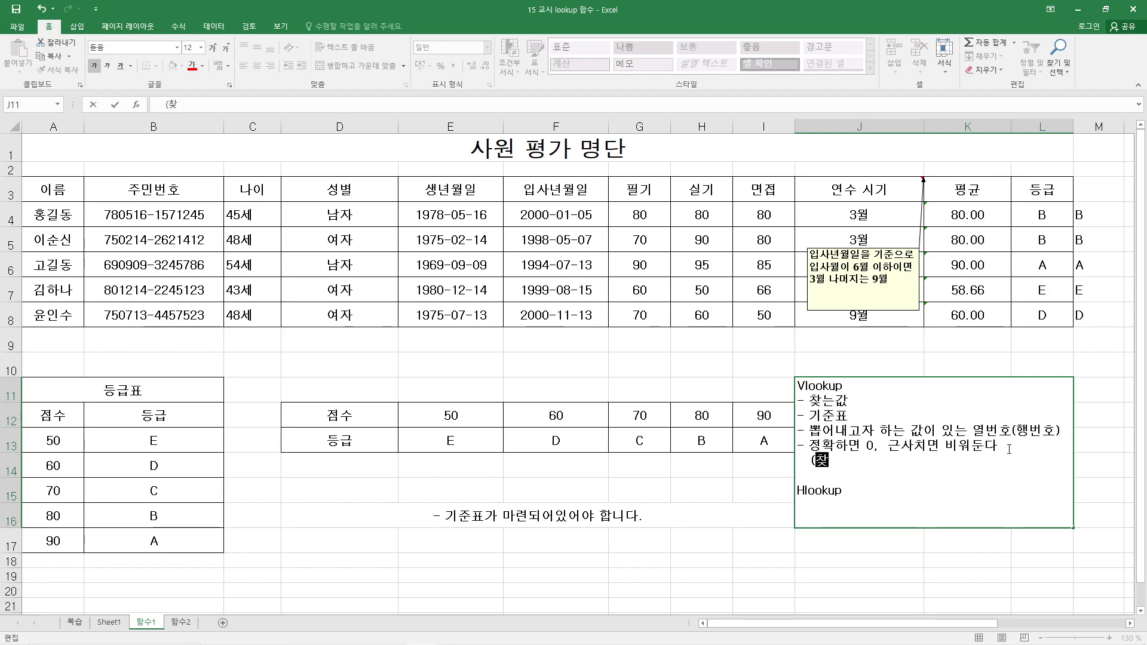
pyautogui.write('는값이 숫자면 빙')
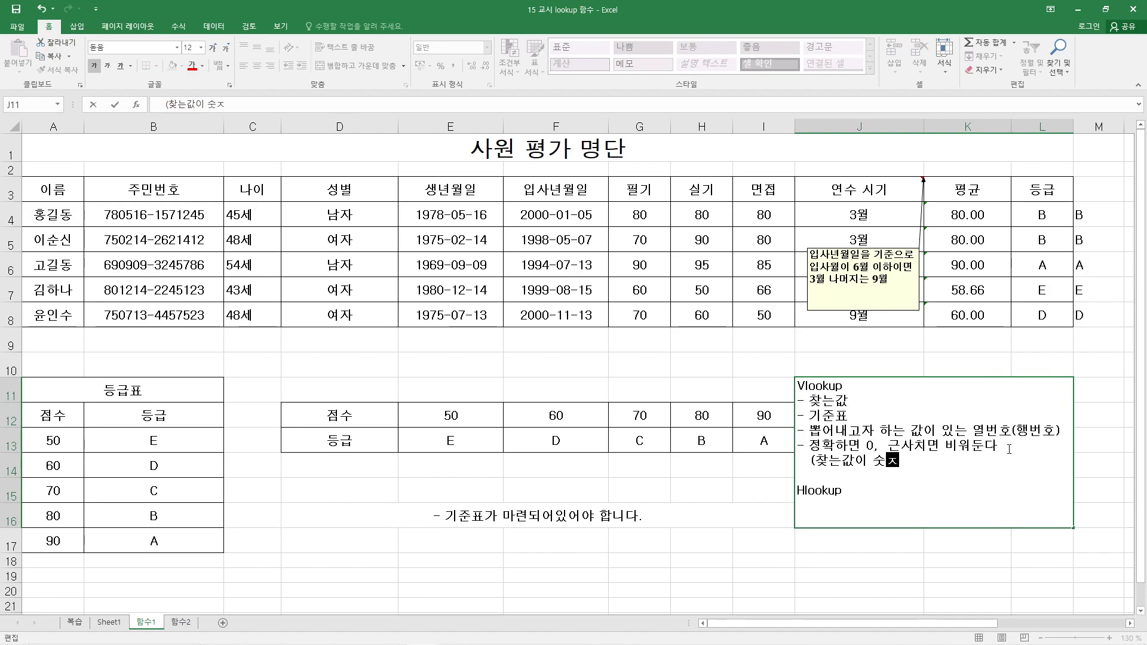
pyautogui.write('워')
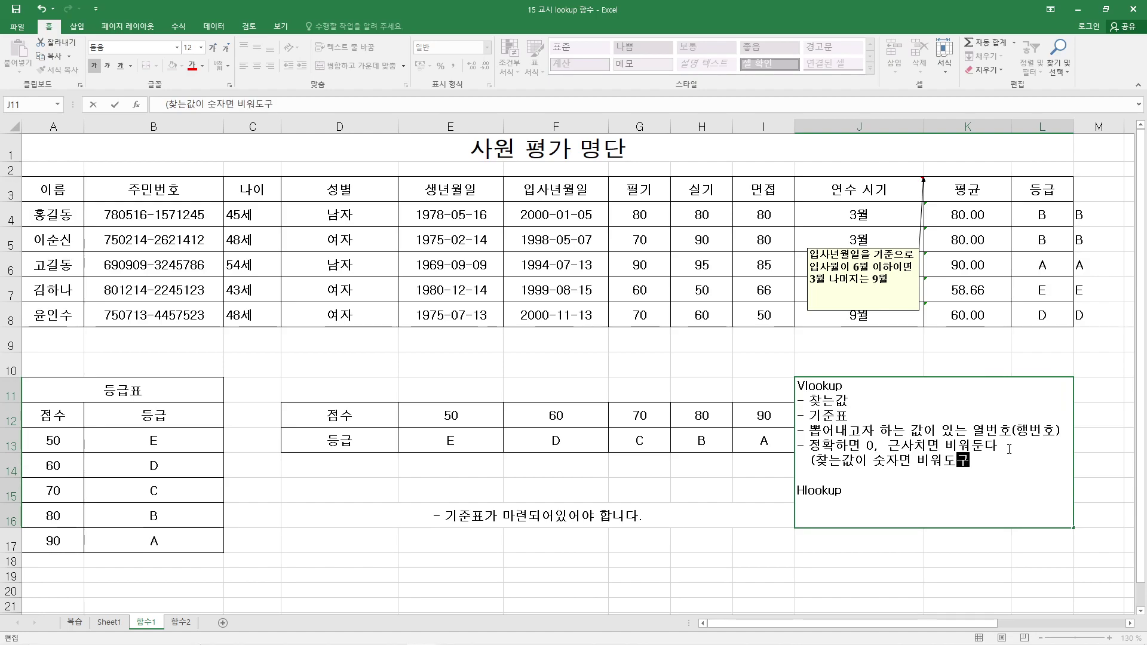
pyautogui.write('두고')
pyautogui.write(', 문자면 ')
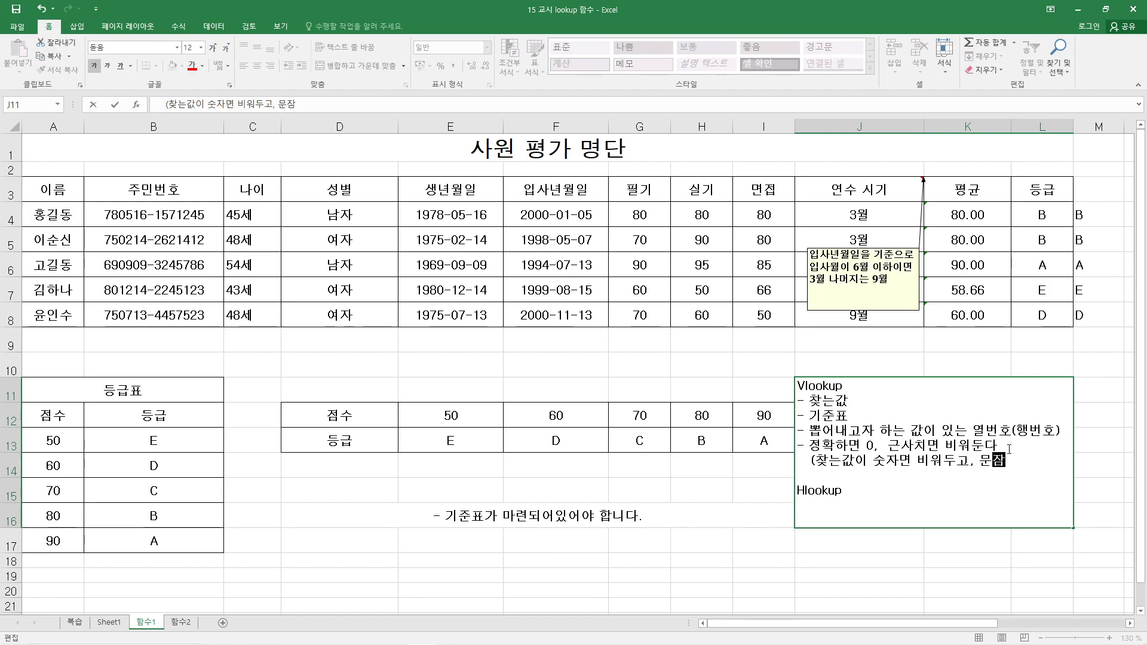
pyautogui.write('9')
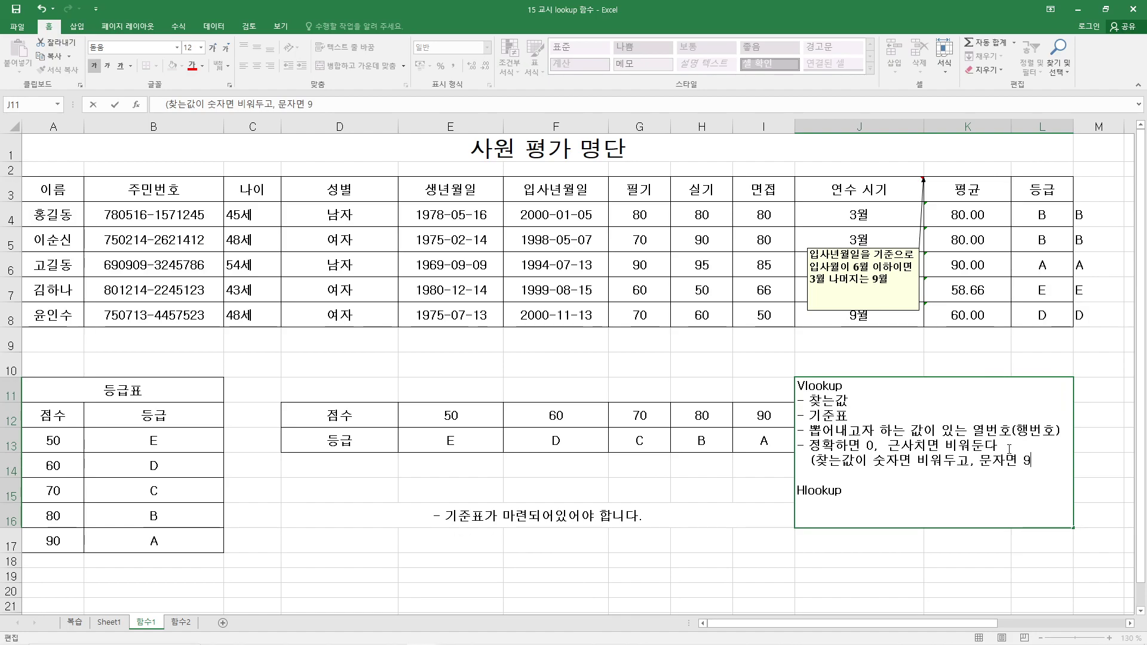
pyautogui.press('BackSpace')
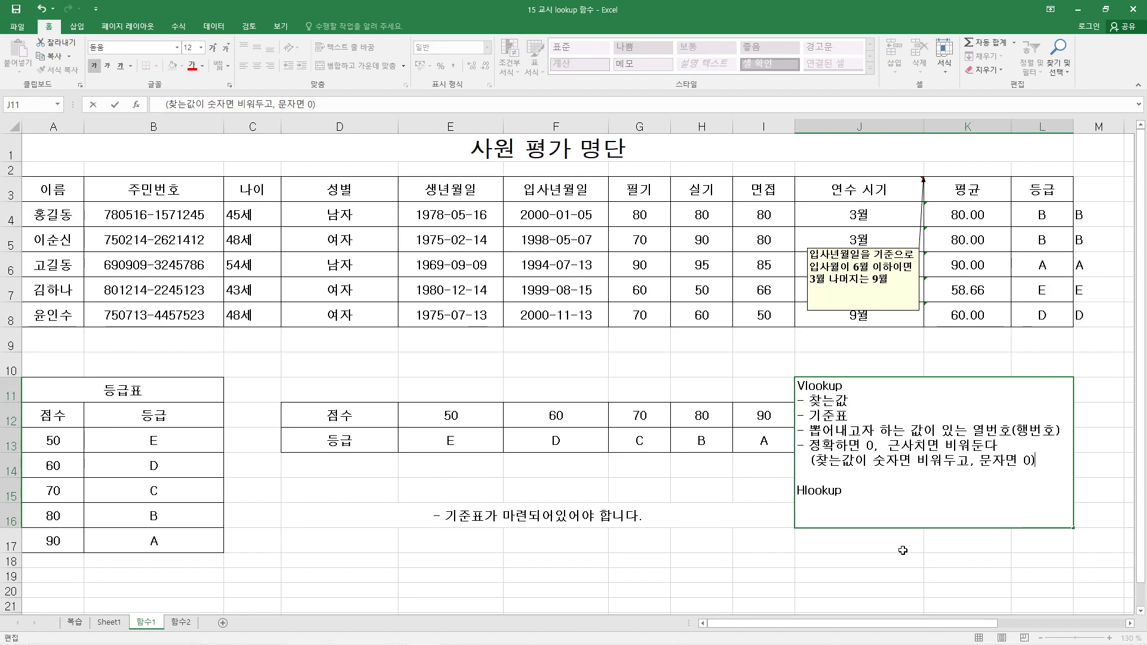
pyautogui.click(875, 540)
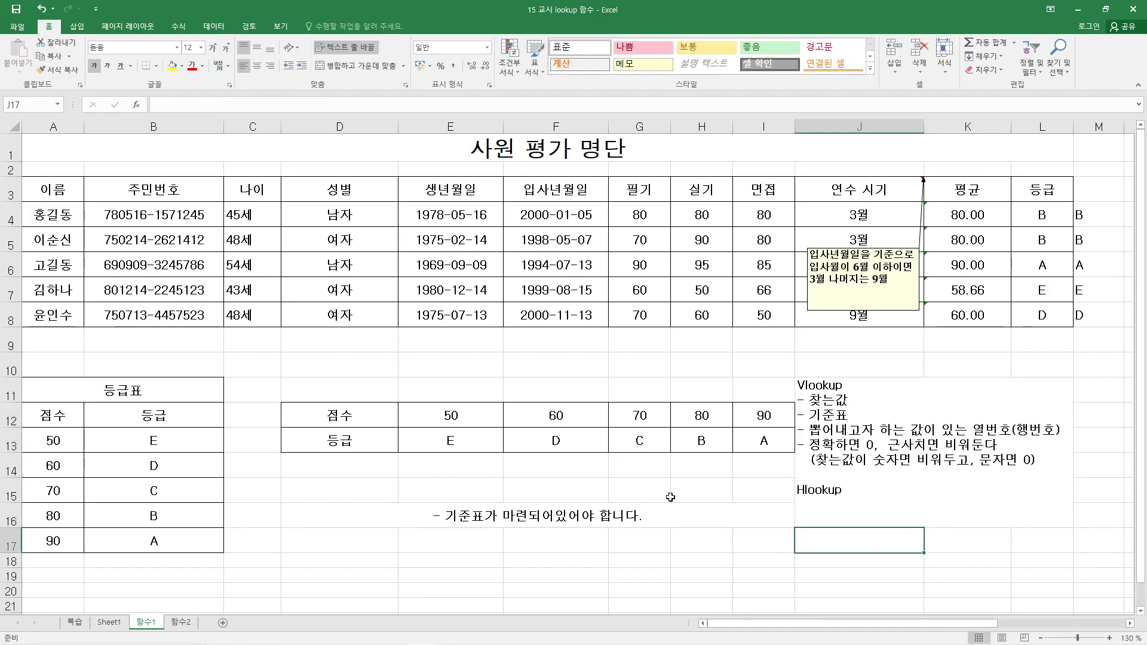
pyautogui.click(839, 469)
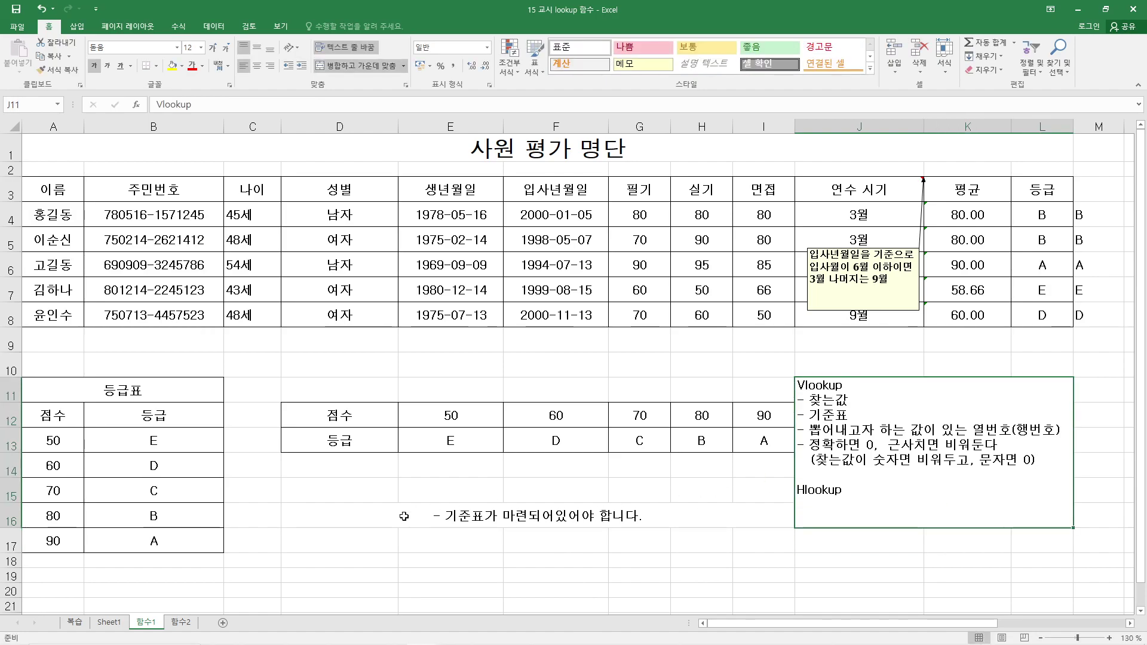
# - Examine the item name, stock and price rows of the horizontal product table A4:E6 on the 함수2 sheet
pyautogui.click(181, 622)
pyautogui.click(328, 439)
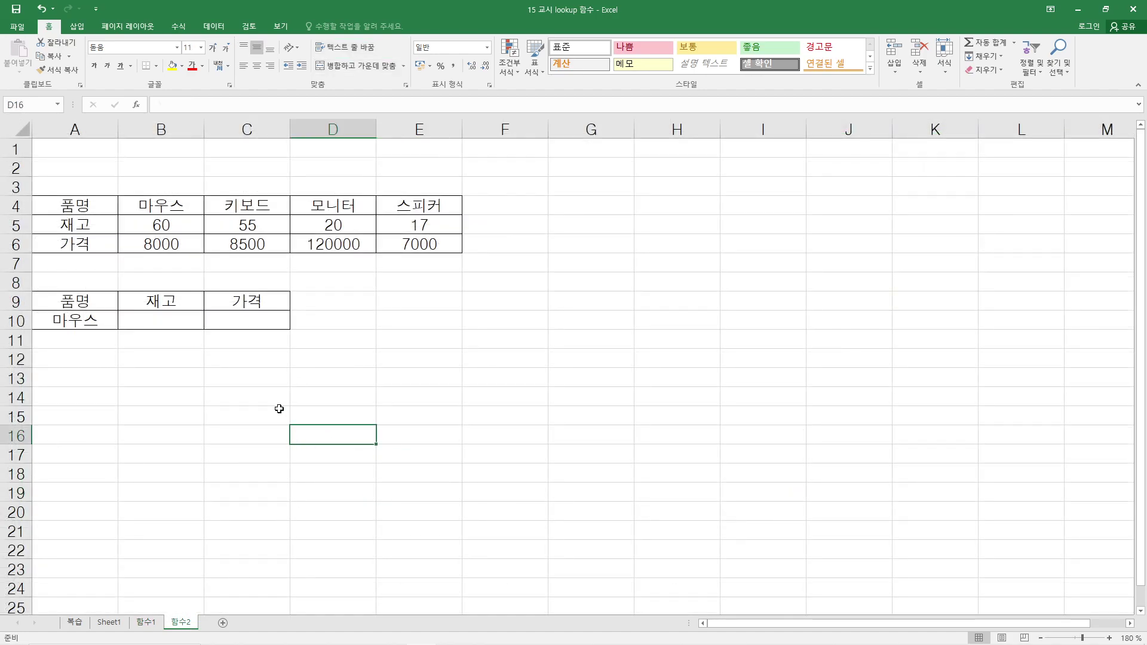
pyautogui.click(164, 316)
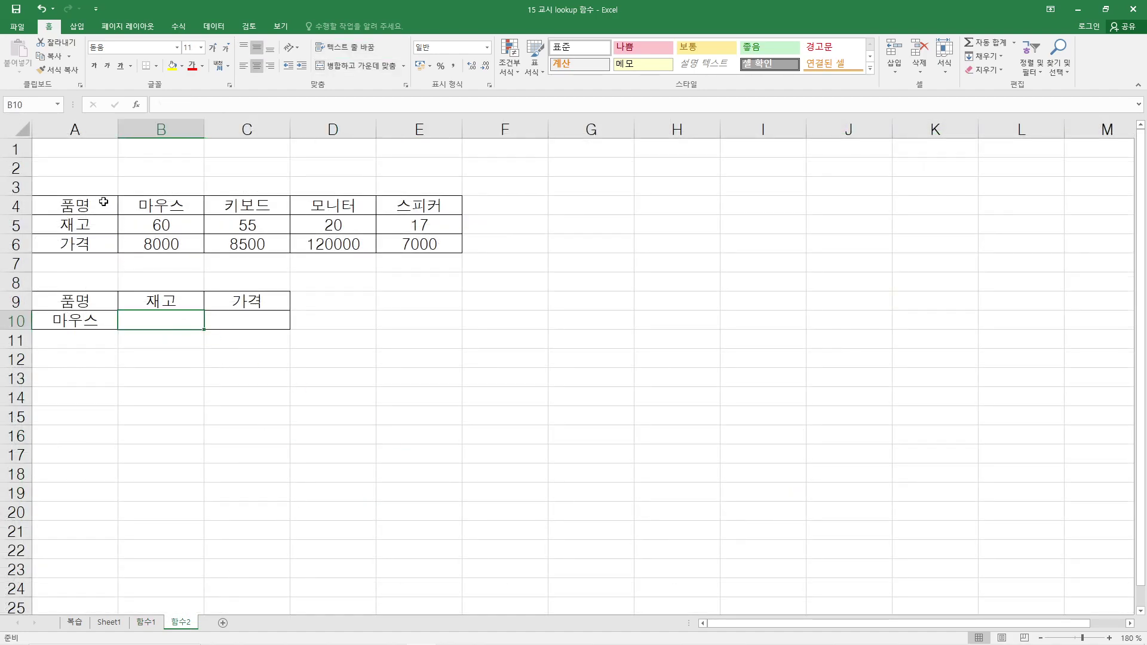
pyautogui.moveTo(95, 204); pyautogui.dragTo(418, 205)
pyautogui.moveTo(98, 224); pyautogui.dragTo(418, 229)
pyautogui.moveTo(96, 245); pyautogui.dragTo(421, 245)
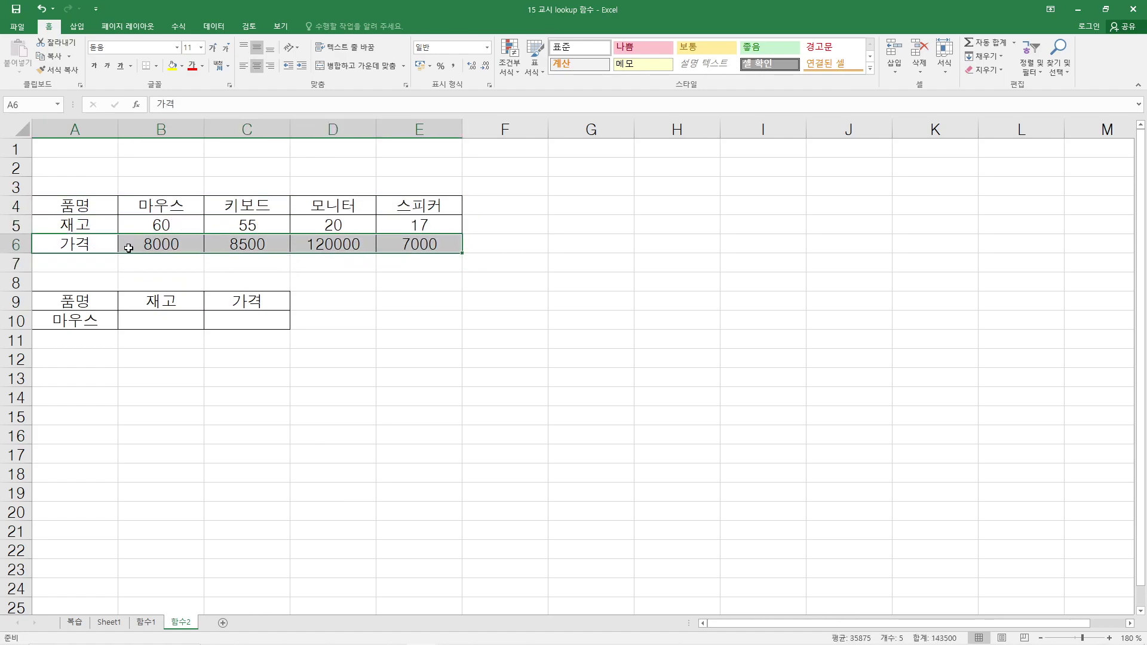
pyautogui.moveTo(80, 206); pyautogui.dragTo(442, 209)
# - Compare the vertical score column A13:A17 on sheet 함수1 with the horizontal item names in row 4 of 함수2
pyautogui.click(145, 622)
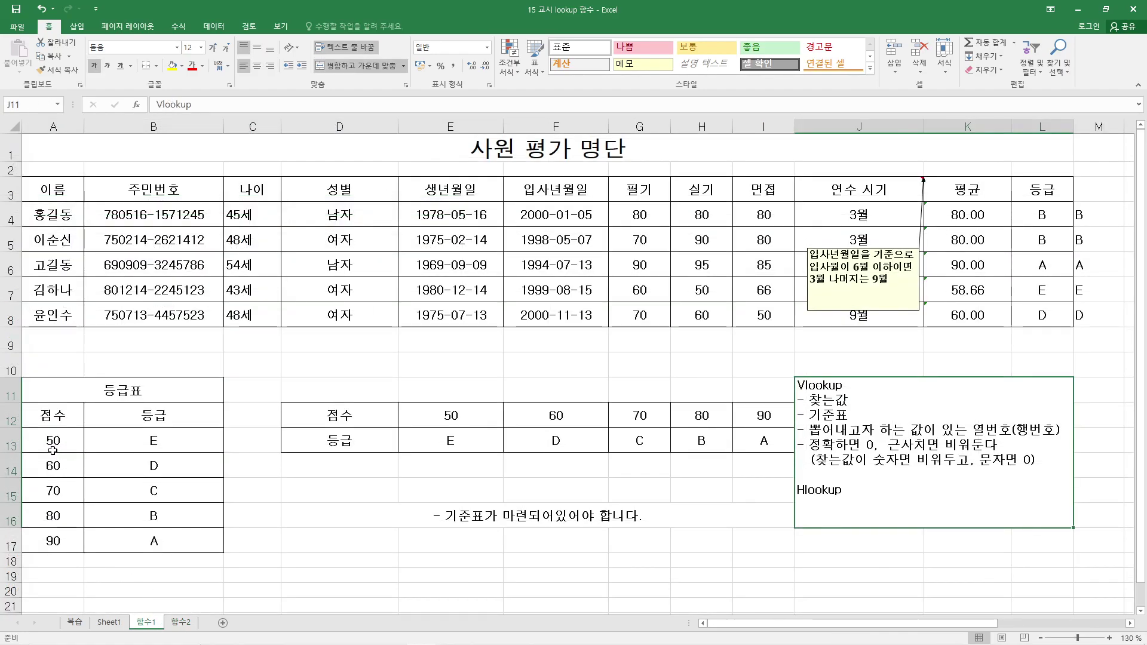
pyautogui.moveTo(54, 440); pyautogui.dragTo(54, 540)
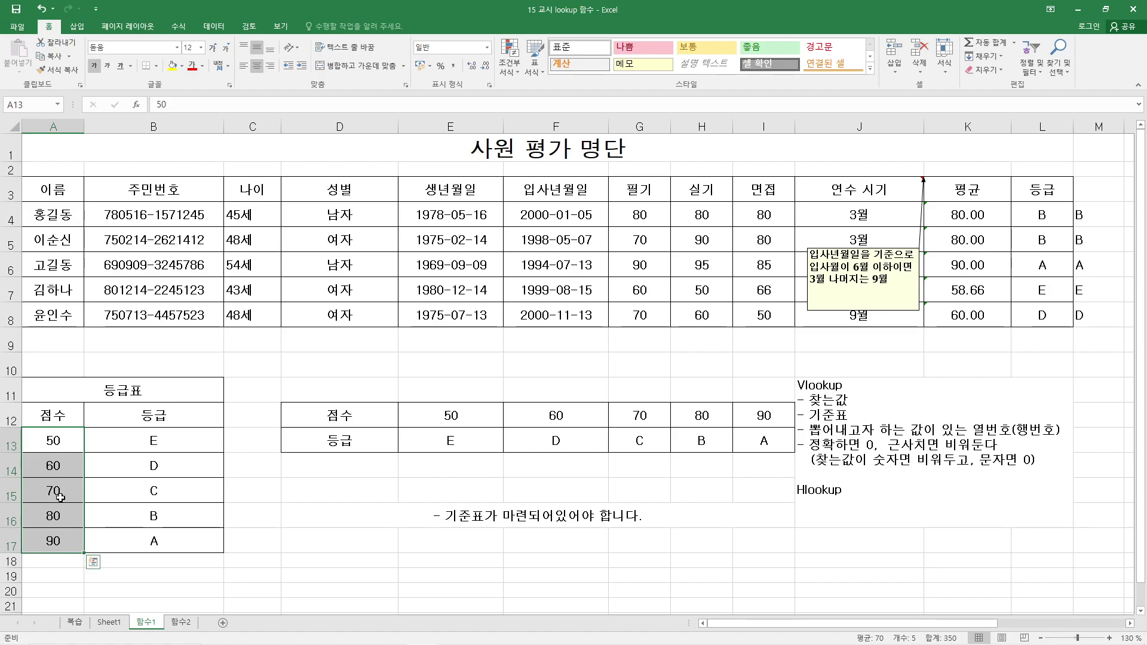
pyautogui.click(186, 623)
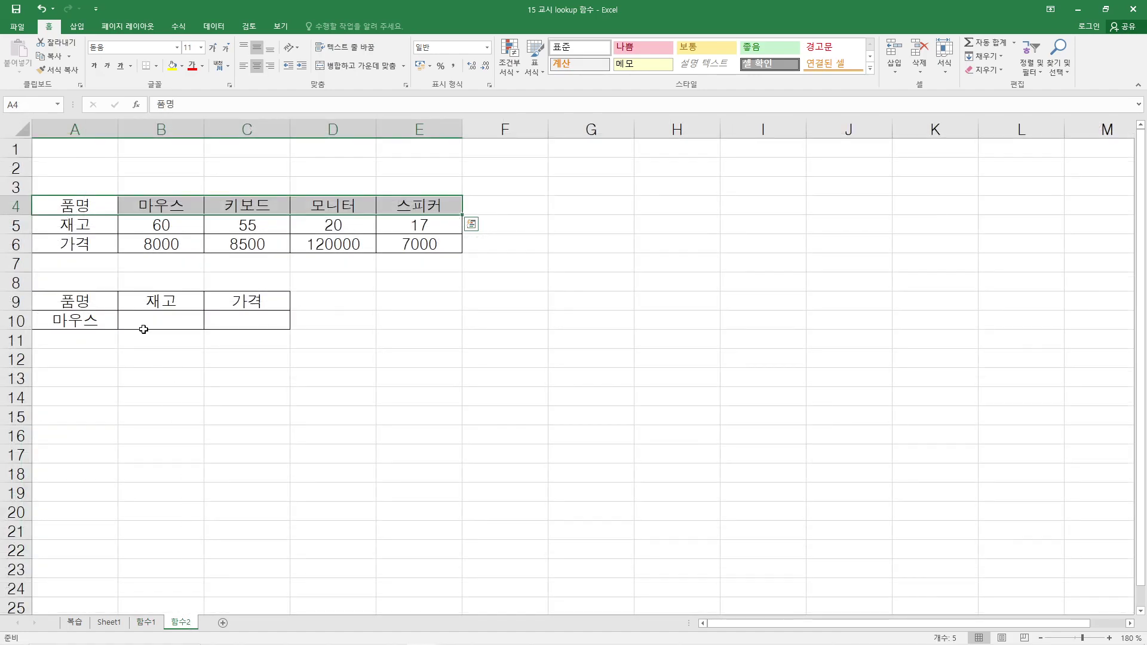
pyautogui.click(291, 212)
pyautogui.click(439, 209)
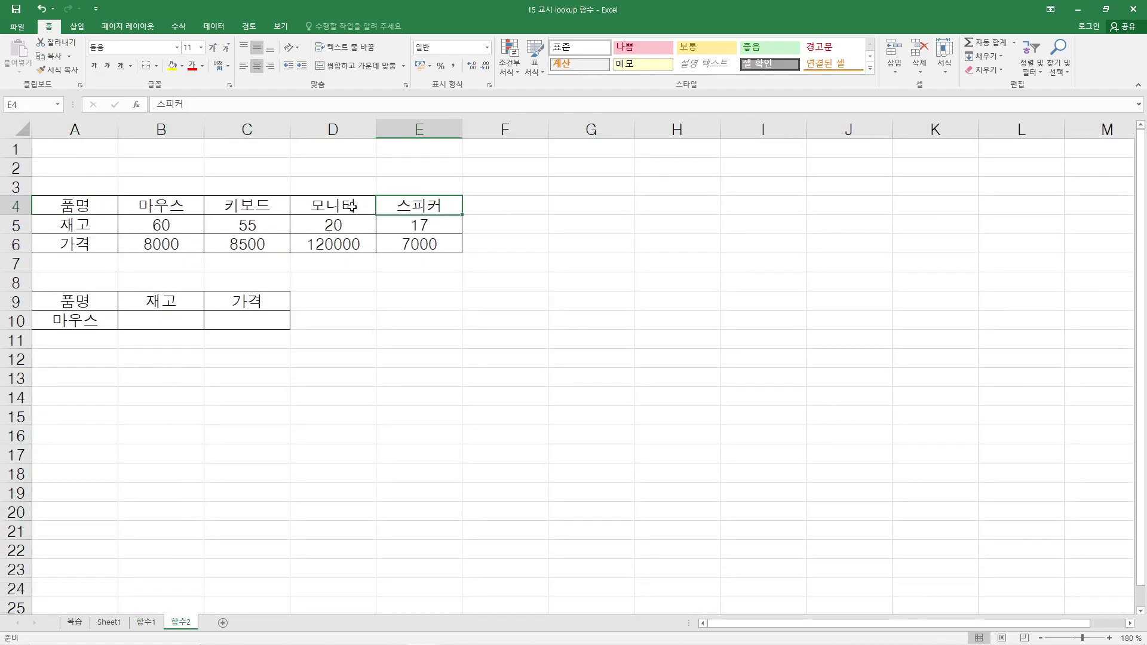
# - Start an HLOOKUP formula in the stock (재고) cell B10 with A10 as the Lookup_value
pyautogui.click(157, 324)
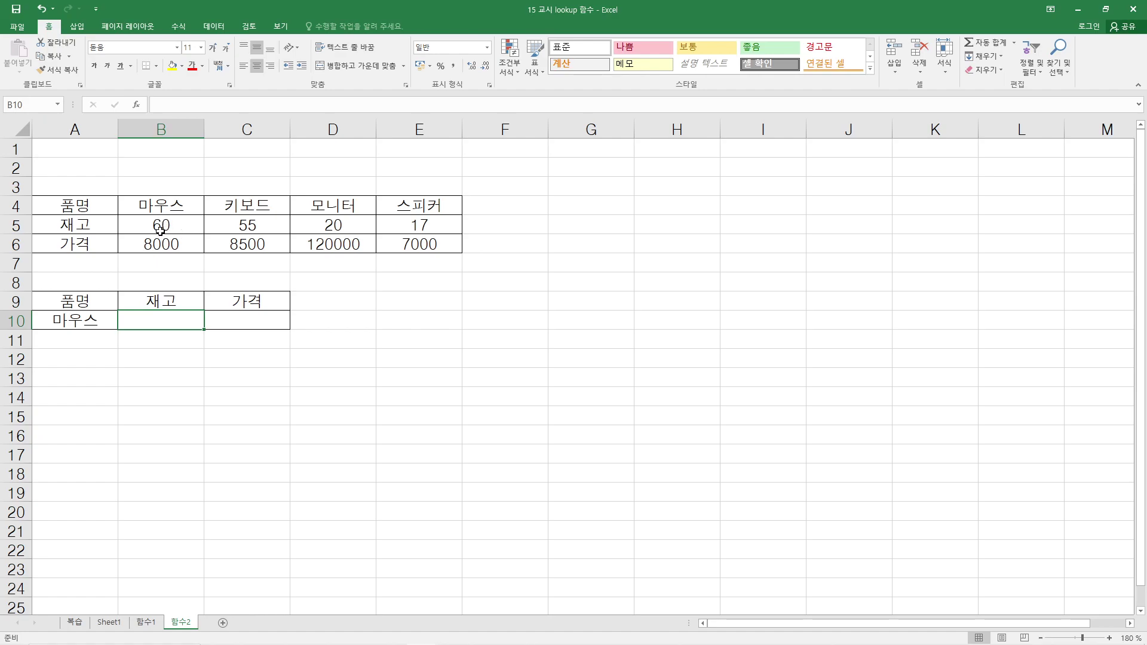
pyautogui.click(137, 105)
pyautogui.click(490, 209)
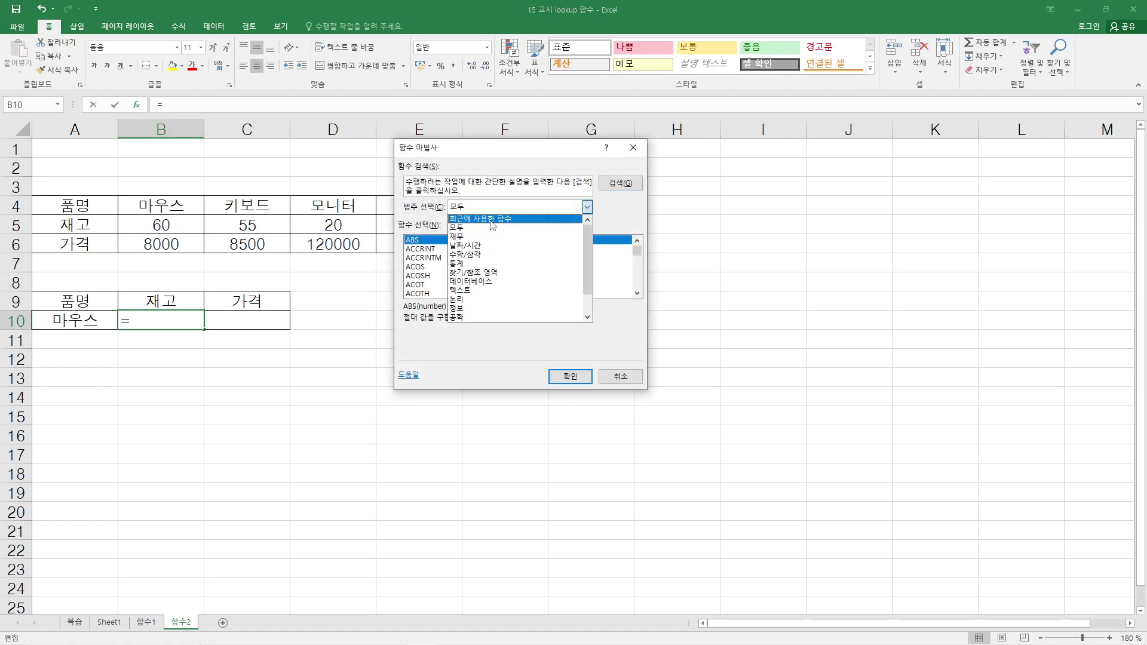
pyautogui.click(490, 221)
pyautogui.doubleClick(454, 241)
pyautogui.moveTo(461, 324); pyautogui.dragTo(538, 486)
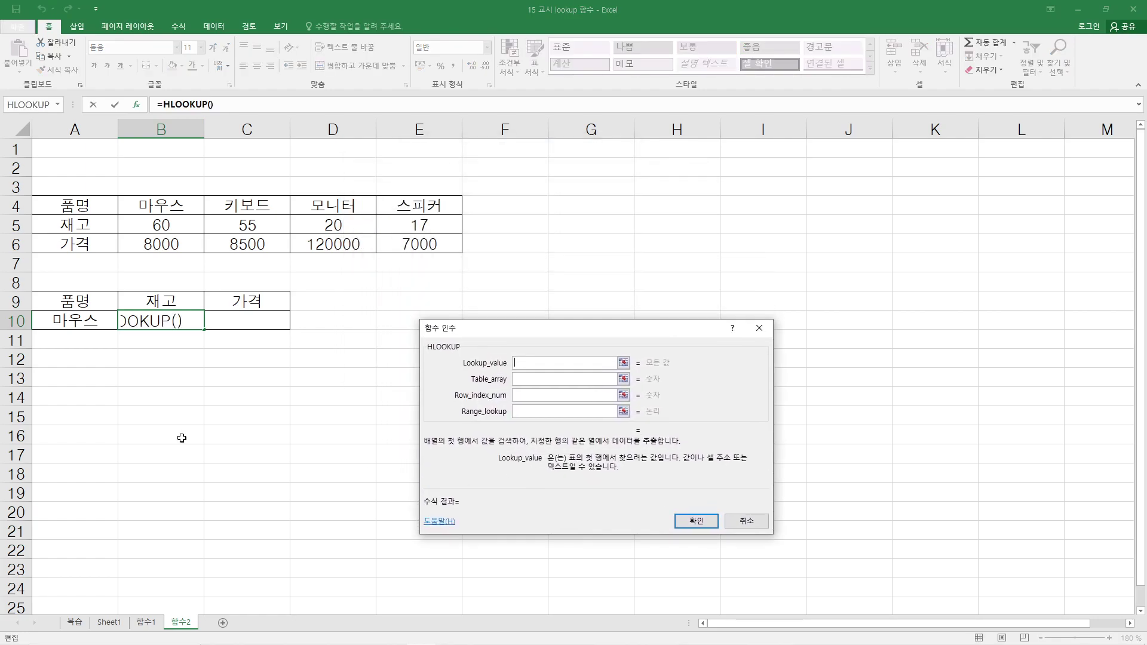
pyautogui.click(71, 324)
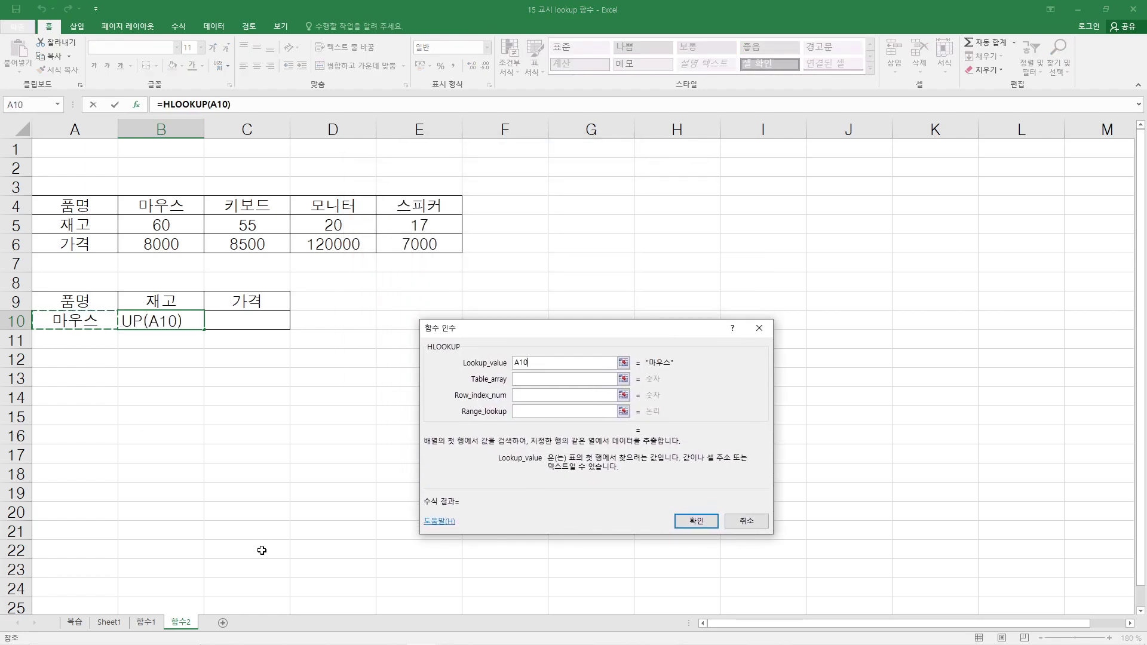
# - Complete the B10 HLOOKUP with the absolute table $B$4:$E$6, Row_index_num 2 and Range_lookup 0
pyautogui.click(523, 380)
pyautogui.moveTo(170, 211); pyautogui.dragTo(397, 245)
pyautogui.press('F4')
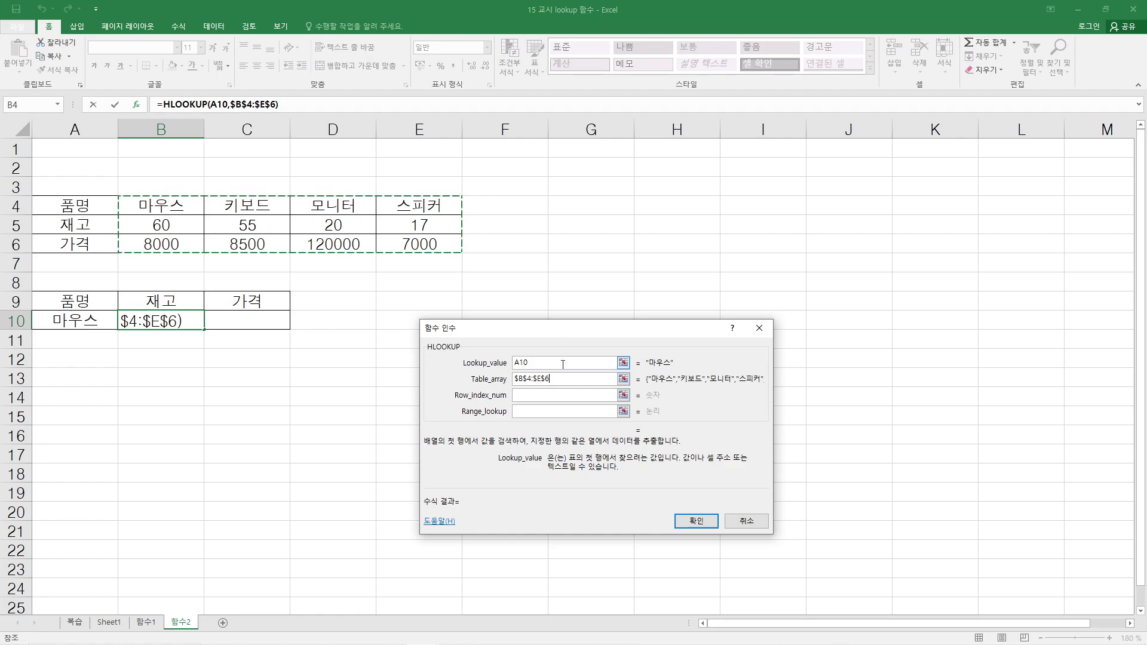
pyautogui.click(538, 395)
pyautogui.write('2')
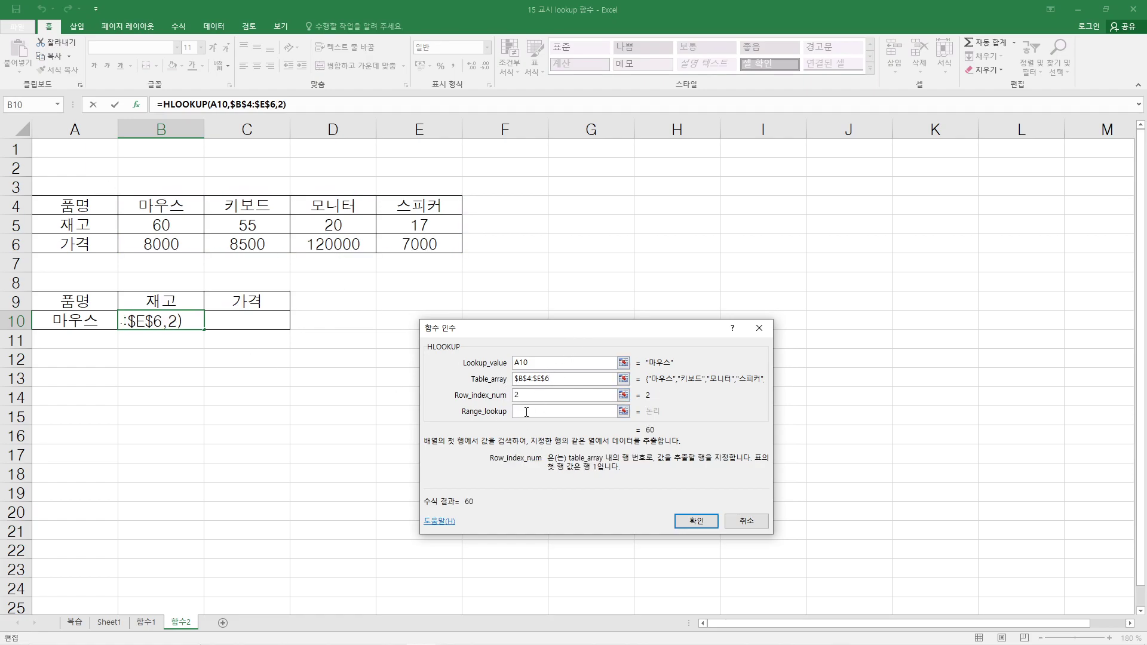
pyautogui.click(524, 411)
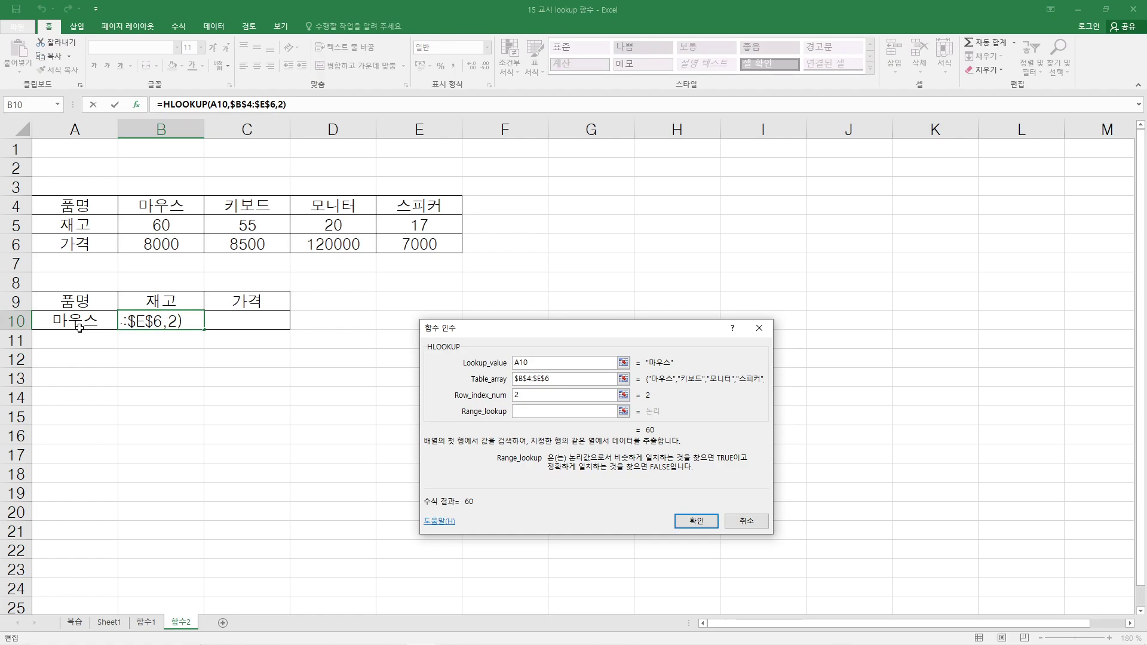
pyautogui.write('0')
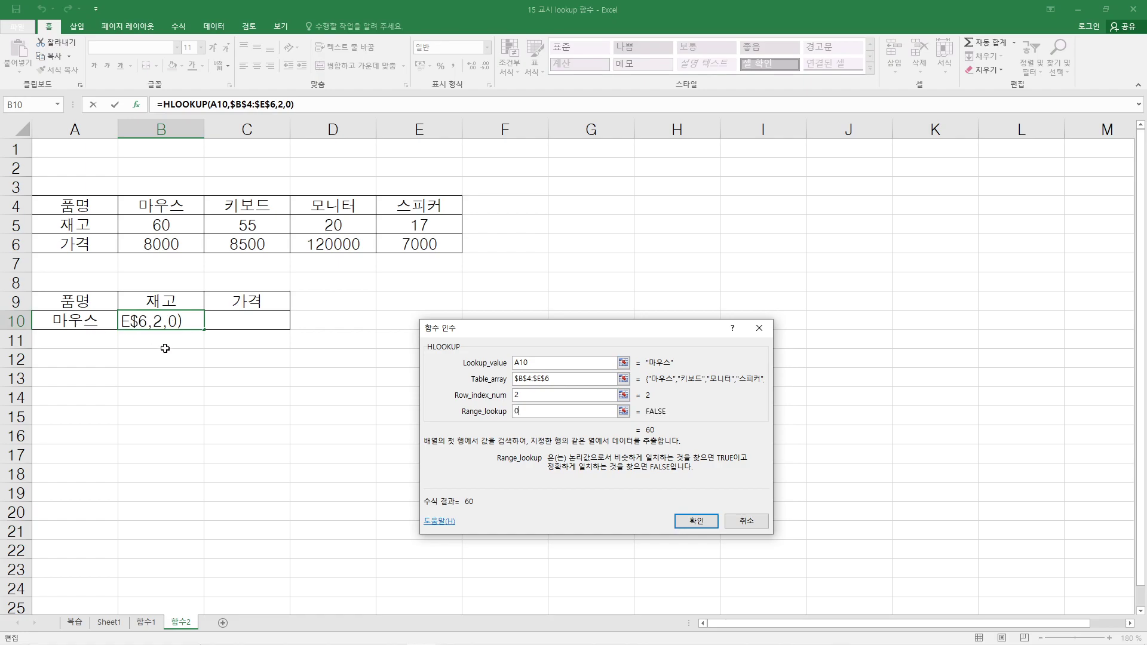
pyautogui.click(693, 521)
# - Start an HLOOKUP in the price (가격) cell C10 with Lookup_value A10 and the absolute table $B$4:$E$6
pyautogui.click(250, 319)
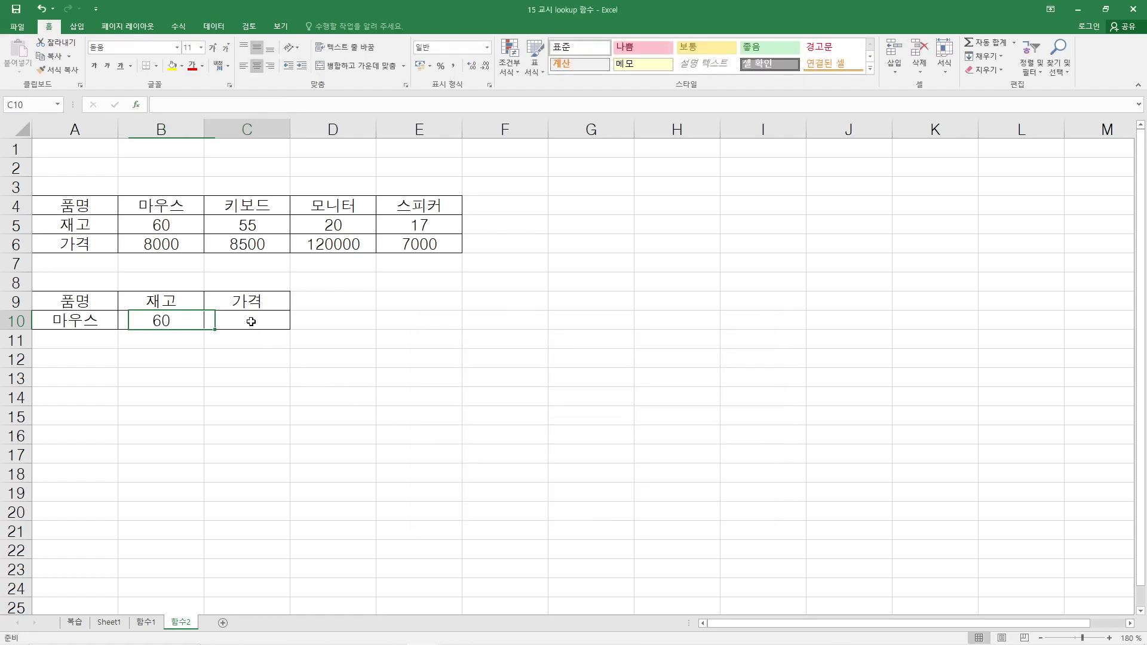
pyautogui.click(137, 105)
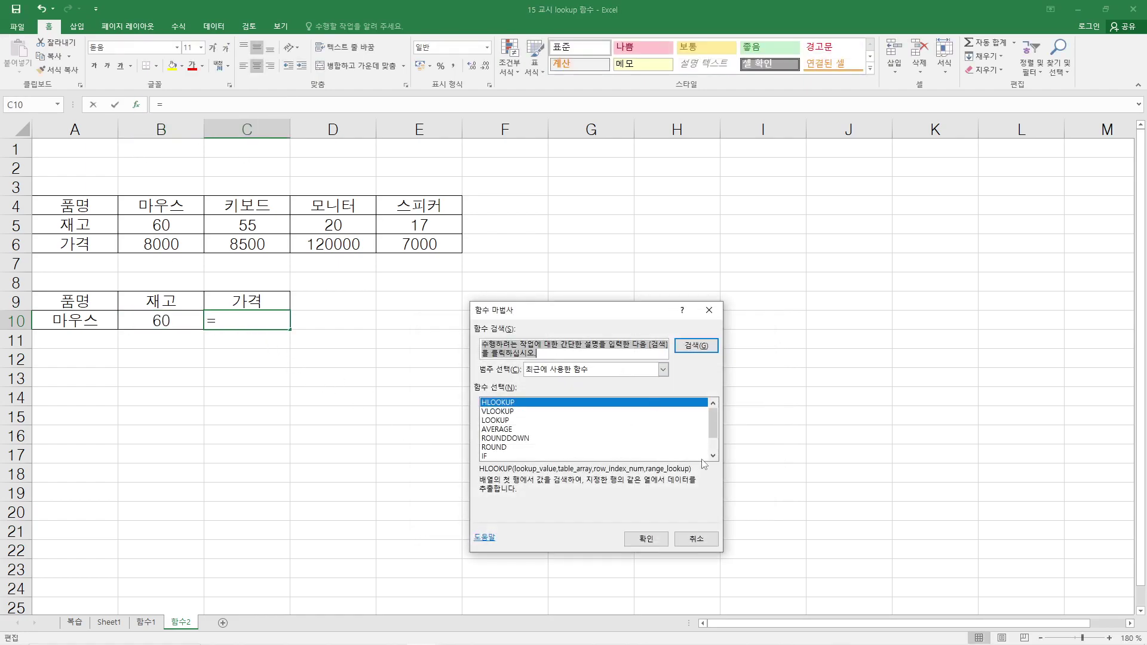
pyautogui.doubleClick(513, 403)
pyautogui.click(84, 326)
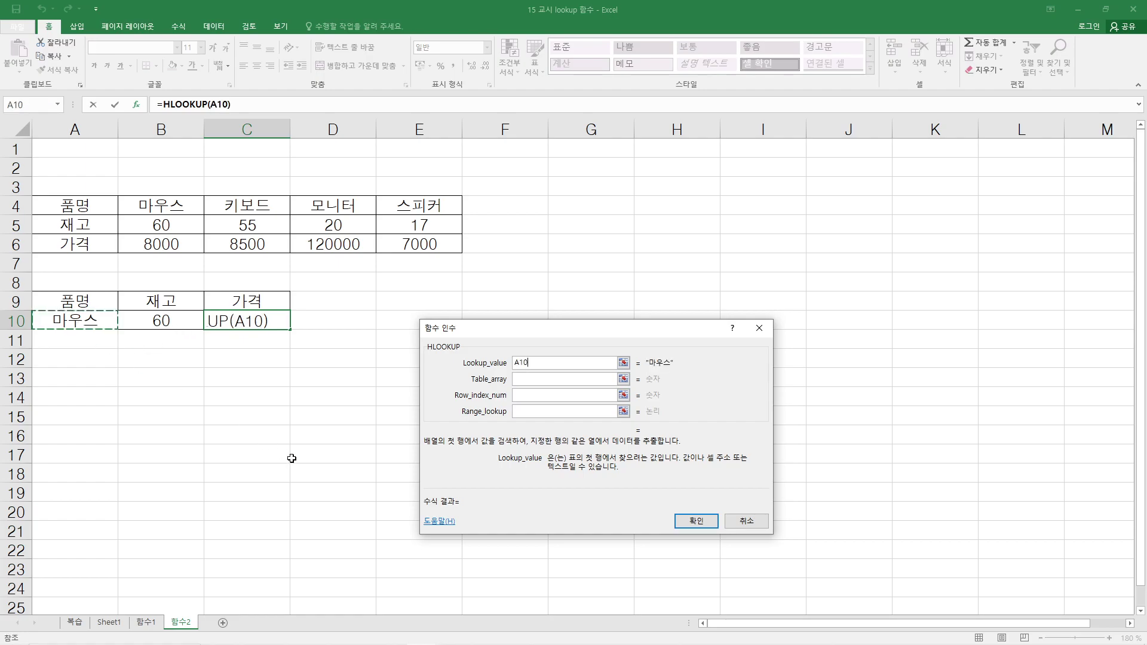
pyautogui.click(615, 378)
pyautogui.moveTo(156, 206); pyautogui.dragTo(402, 243)
pyautogui.press('F4')
# - Complete the C10 HLOOKUP with Row_index_num 3 and Range_lookup 0
pyautogui.click(544, 413)
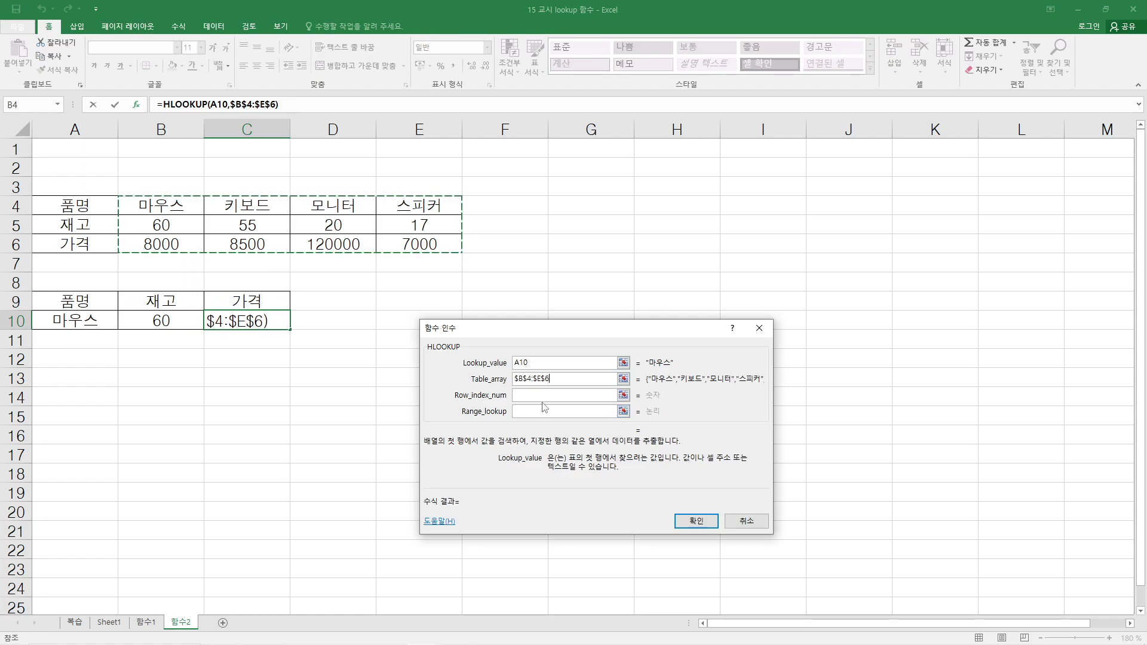
pyautogui.click(534, 394)
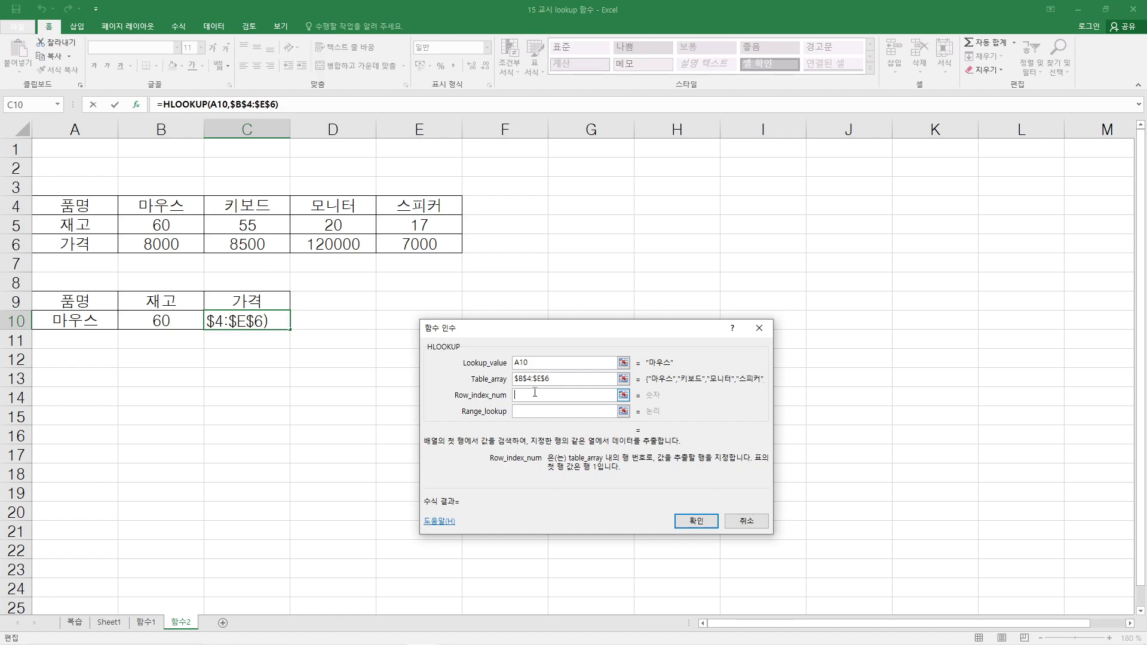
pyautogui.write('3')
pyautogui.click(528, 413)
pyautogui.write('0')
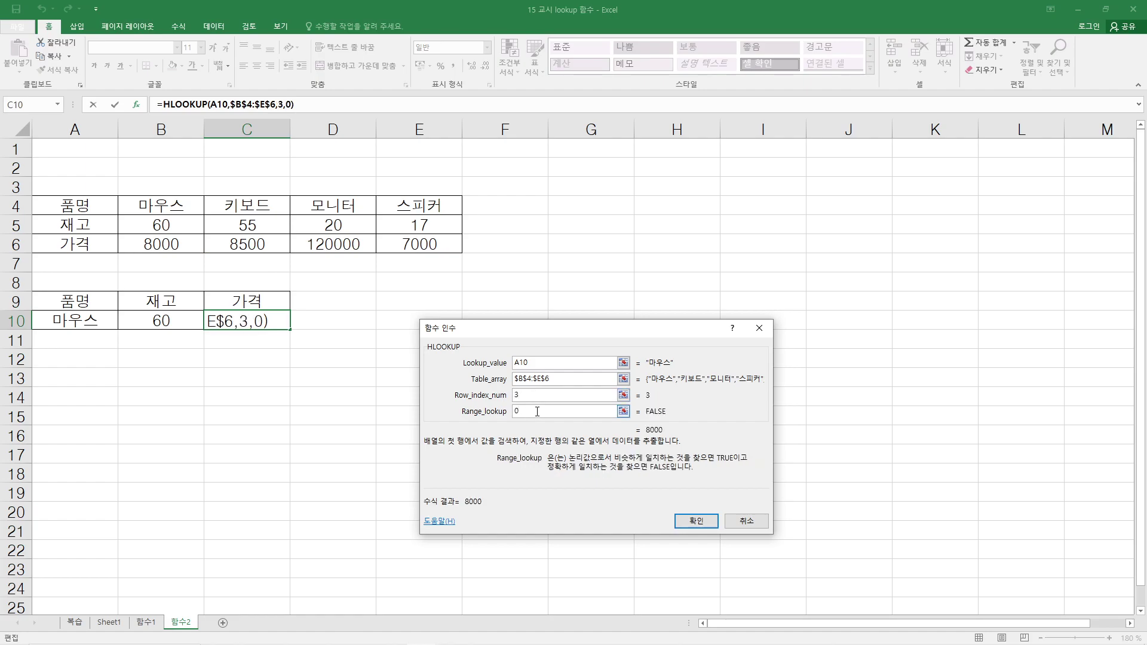
pyautogui.click(696, 521)
# - Change the item name in A10 to 키보드 to test both lookups
pyautogui.click(72, 326)
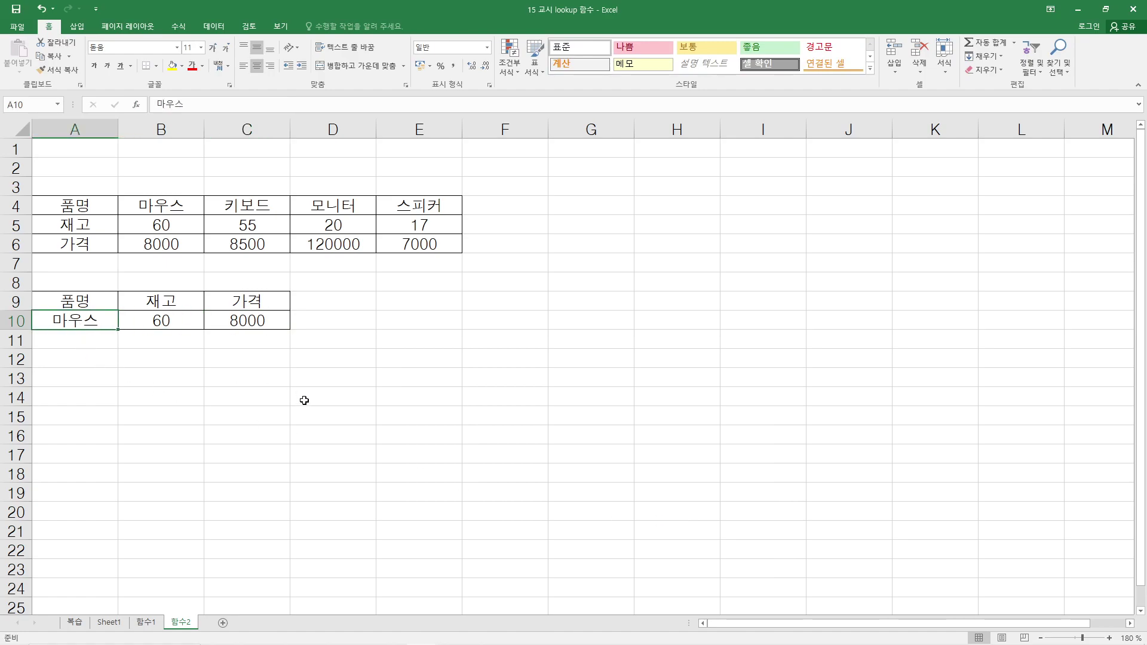
pyautogui.write('키보드')
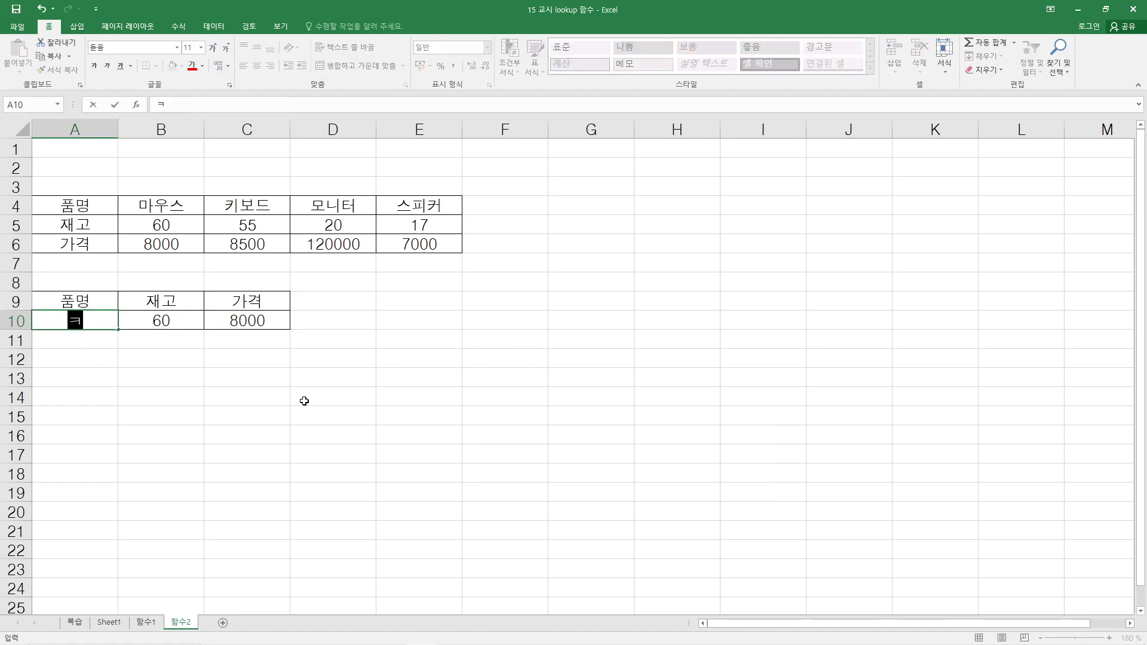
pyautogui.press('Return')
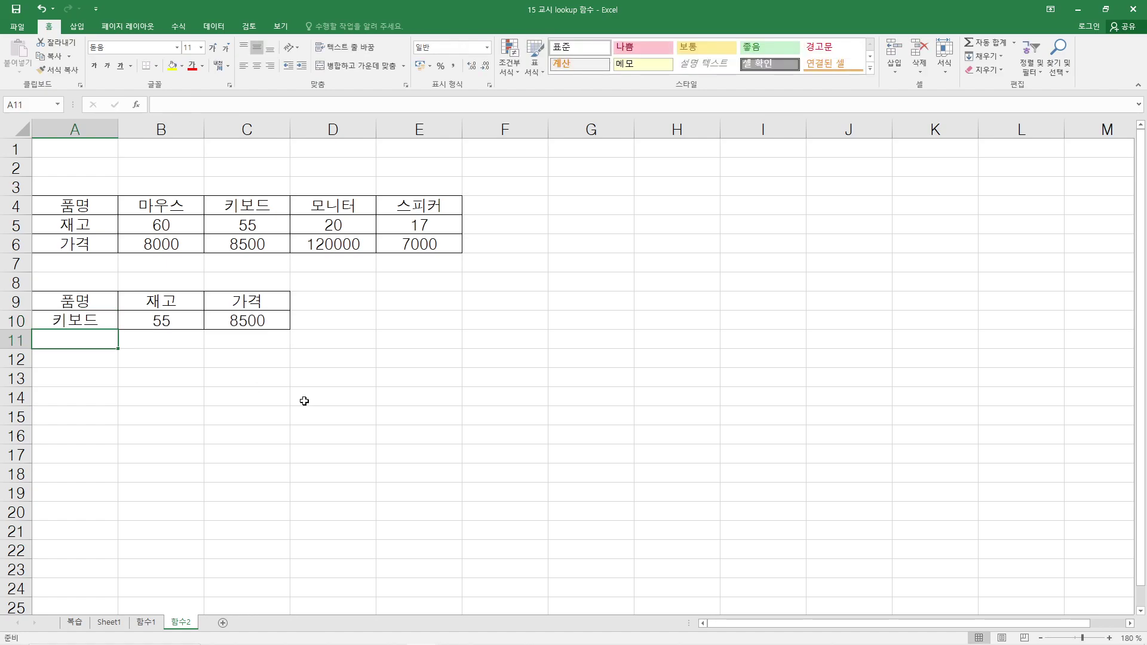
# - Review the item name in A10 and the HLOOKUP formulas in B10 and C10
pyautogui.click(192, 321)
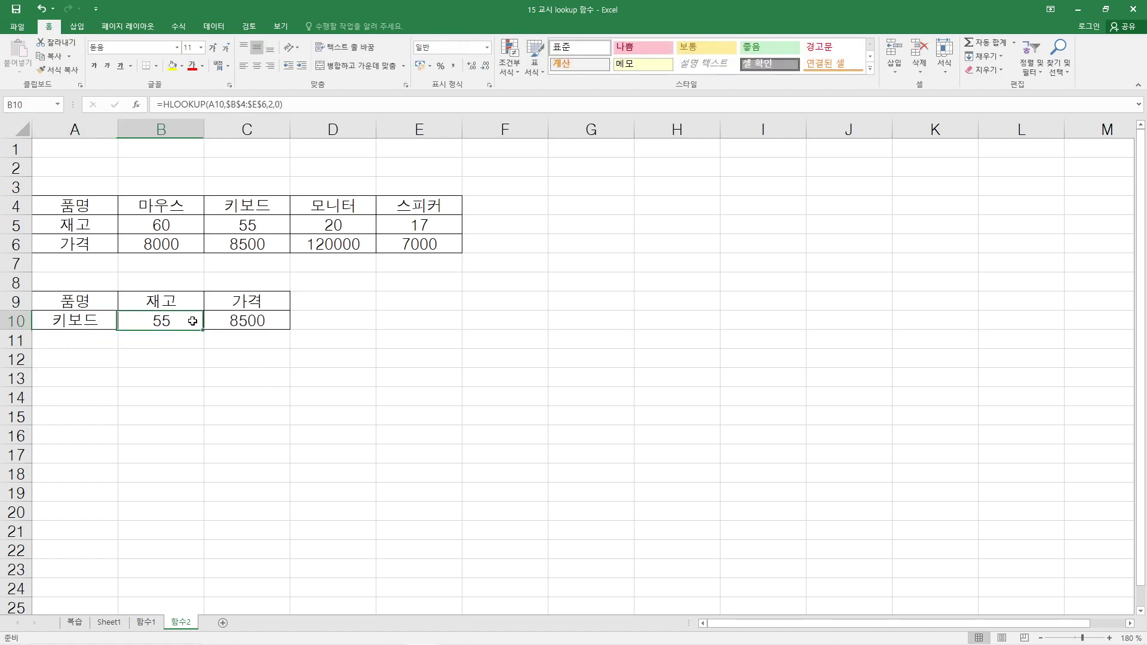
pyautogui.click(246, 399)
pyautogui.click(105, 323)
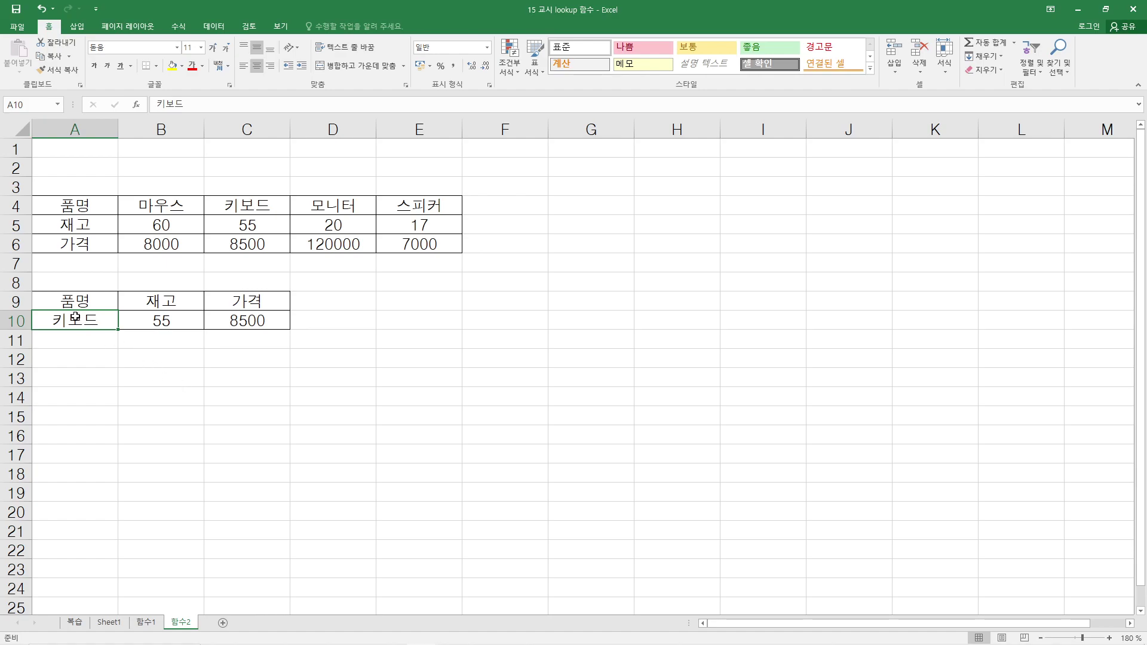
pyautogui.click(192, 320)
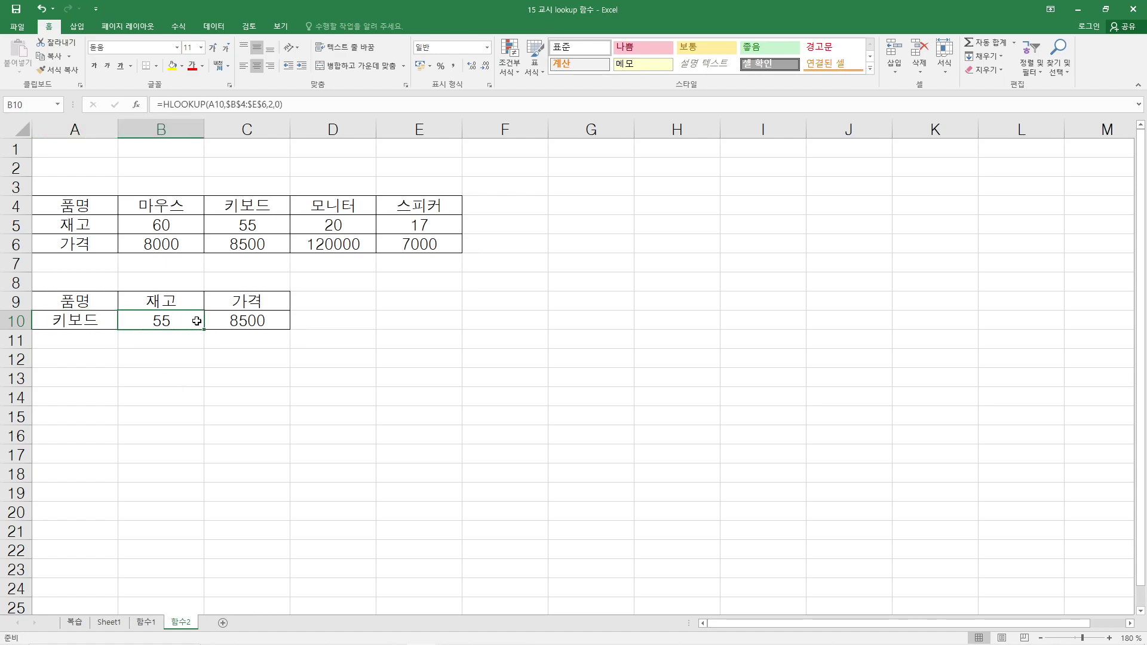
pyautogui.click(241, 323)
pyautogui.click(182, 318)
pyautogui.click(250, 322)
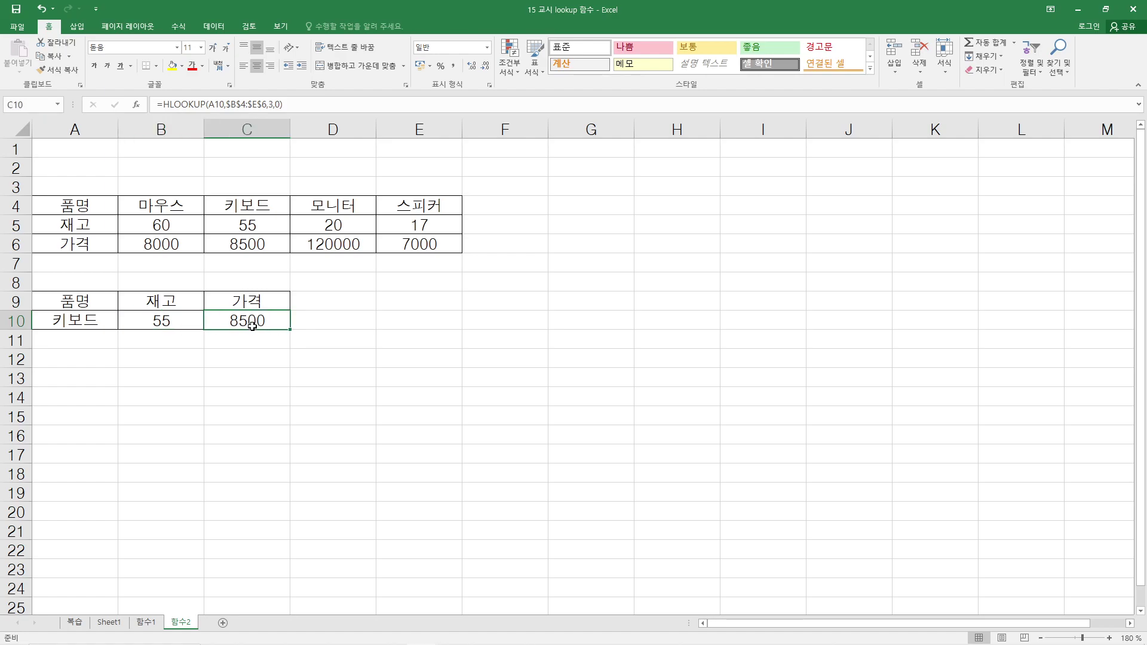
# - Change the item name in A10 to 모니터 to test the lookups with another product
pyautogui.click(88, 320)
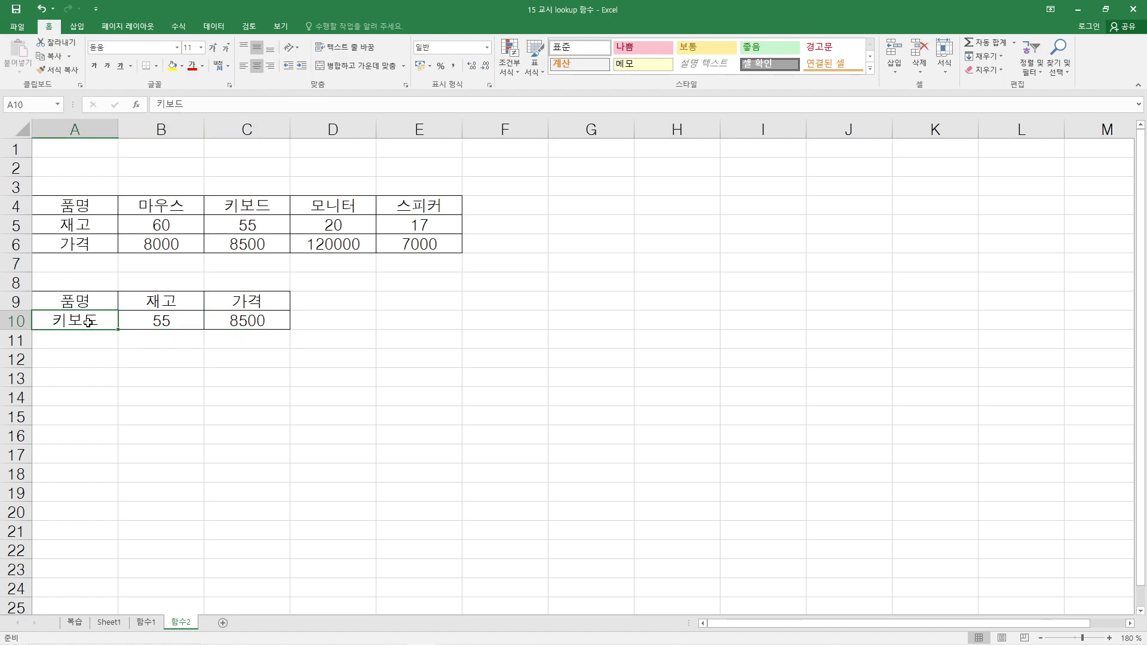
pyautogui.write('모니터')
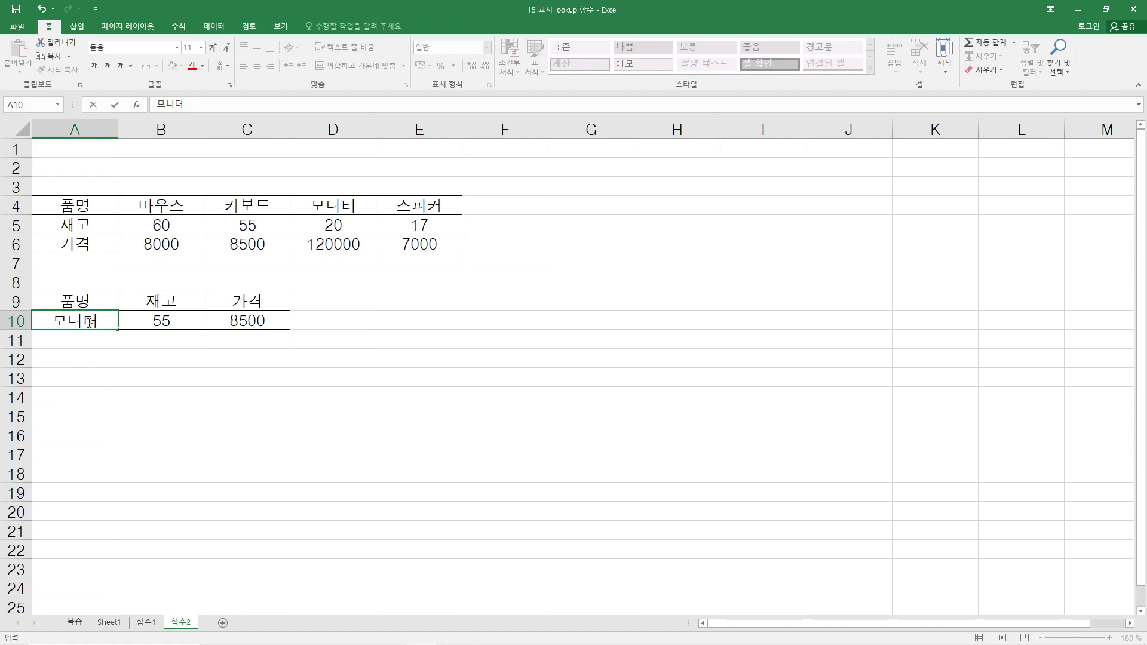
pyautogui.press('Return')
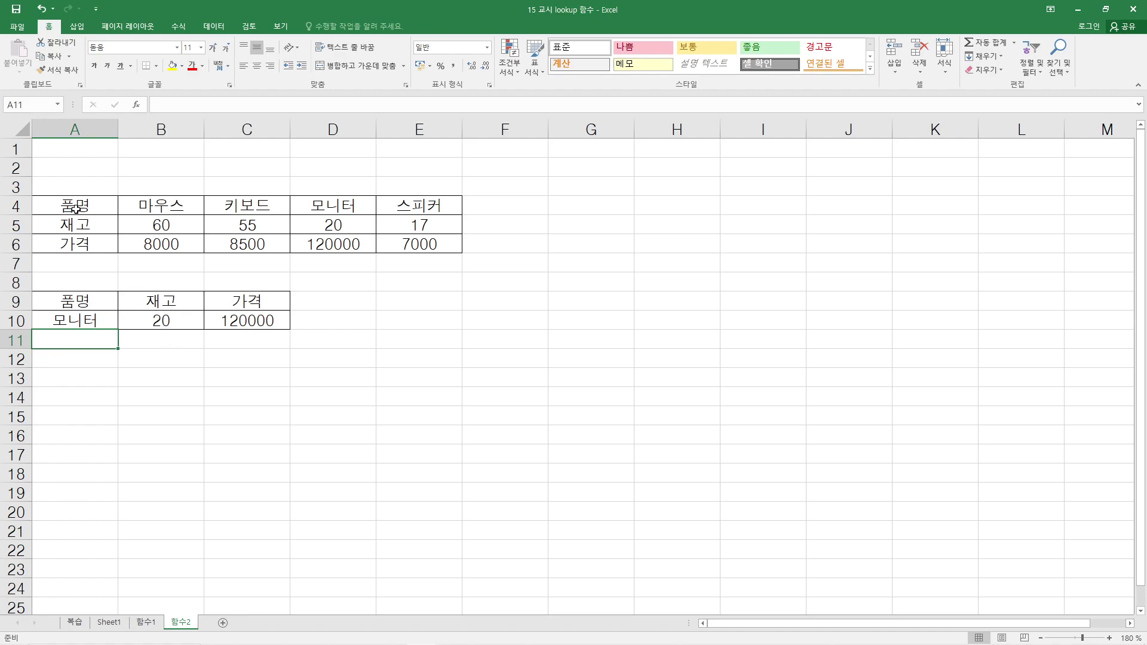
# - Clear A10 and apply data validation to it, allowing a list (목록) with source =$B$4:$E$4
pyautogui.click(83, 322)
pyautogui.press('Delete')
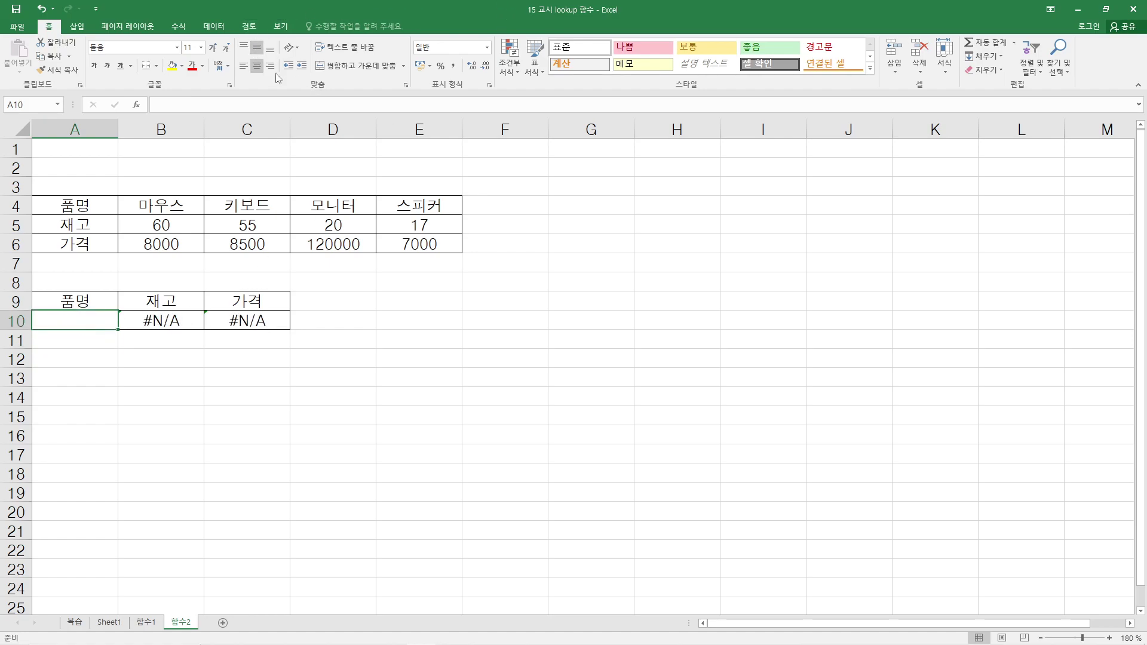
pyautogui.click(213, 27)
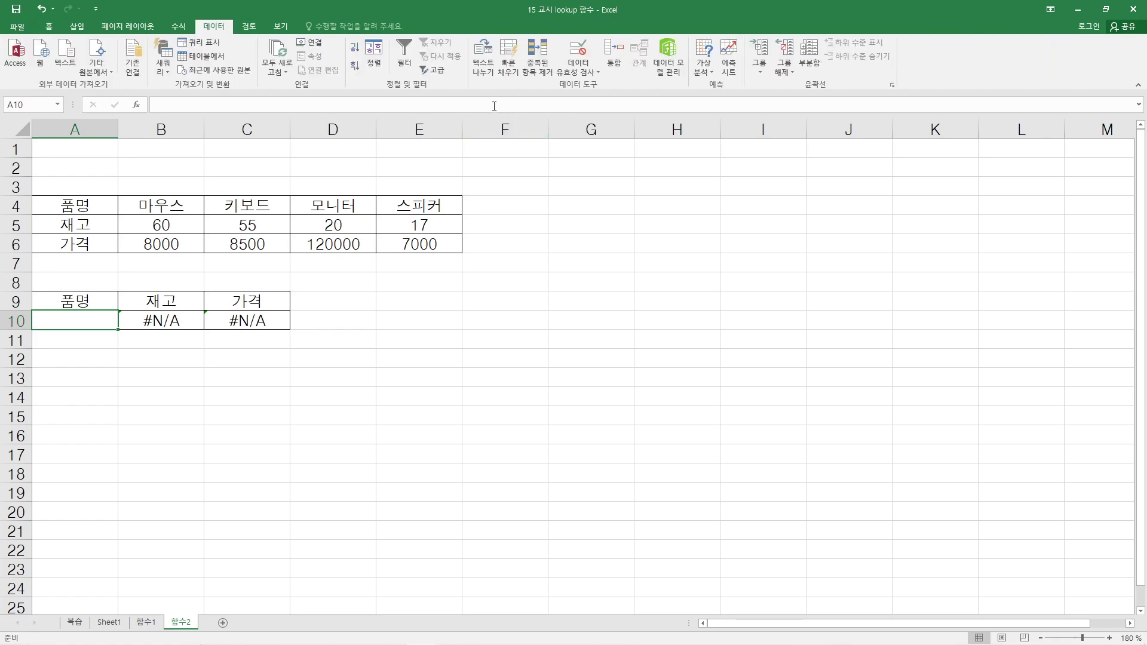
pyautogui.click(578, 51)
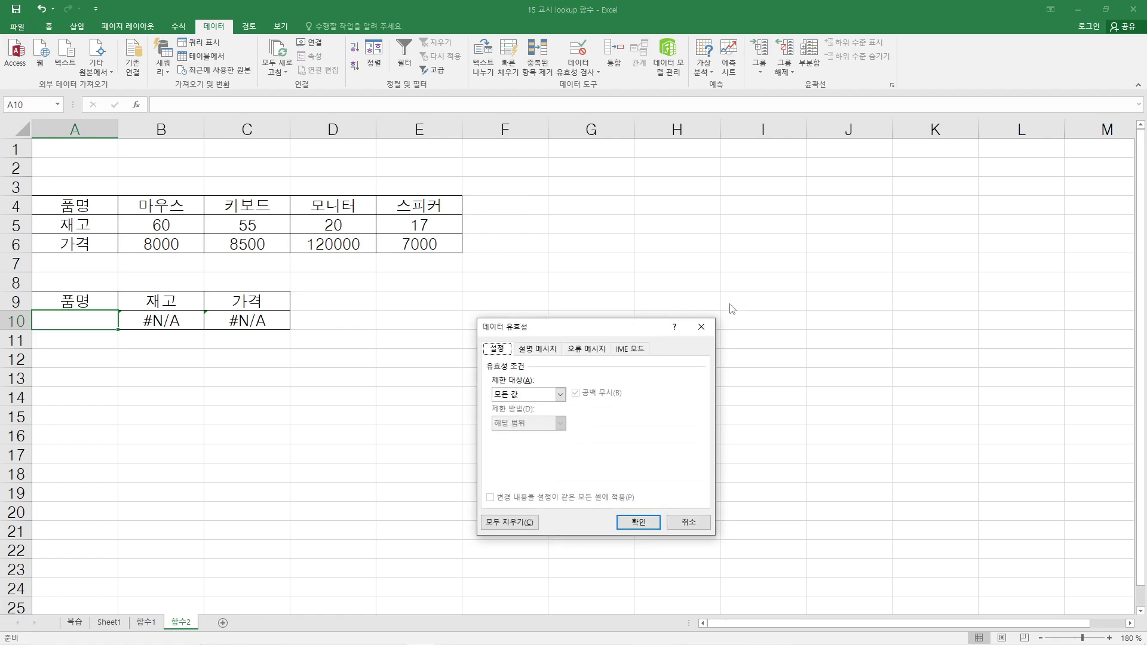
pyautogui.click(517, 394)
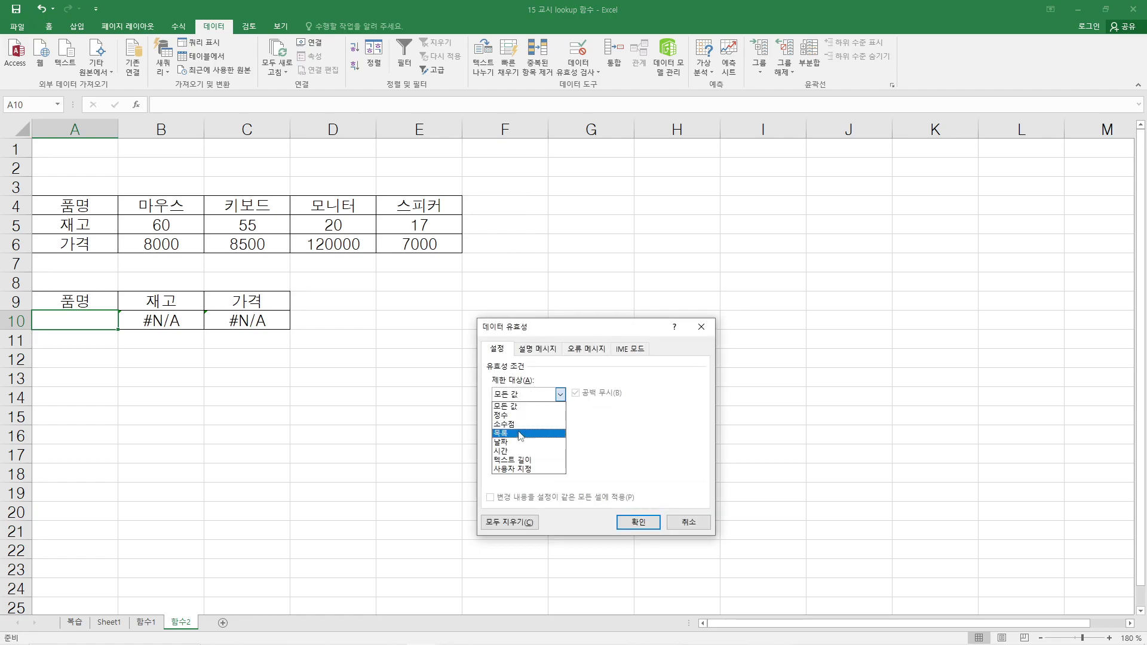
pyautogui.click(533, 442)
pyautogui.click(531, 450)
pyautogui.moveTo(162, 206); pyautogui.dragTo(426, 206)
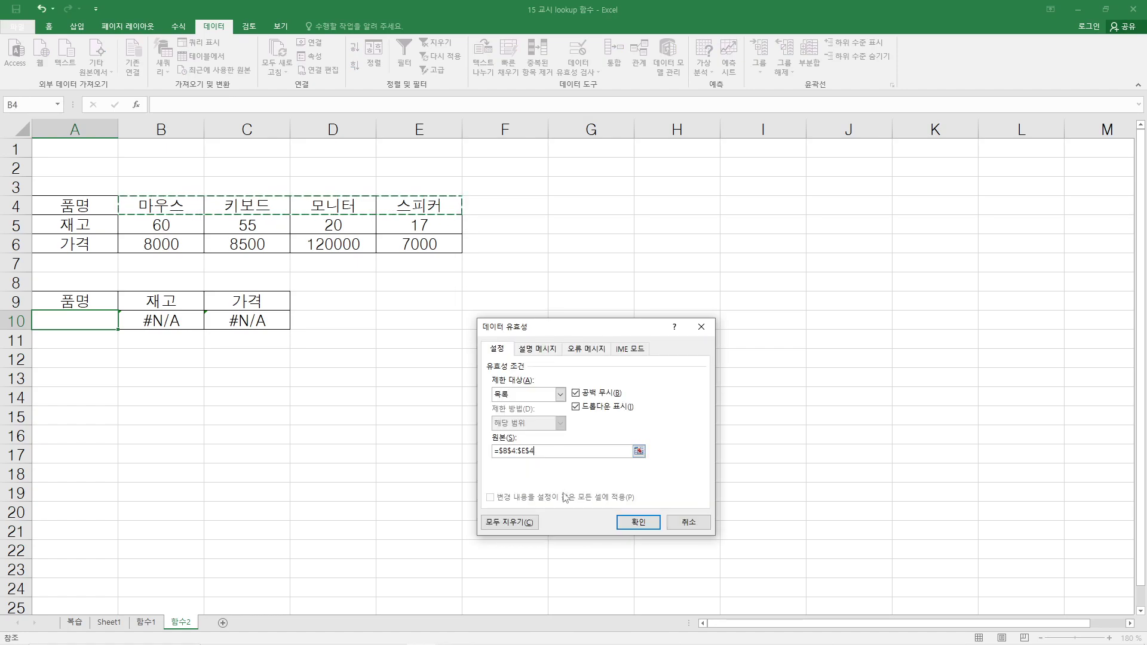
pyautogui.click(636, 525)
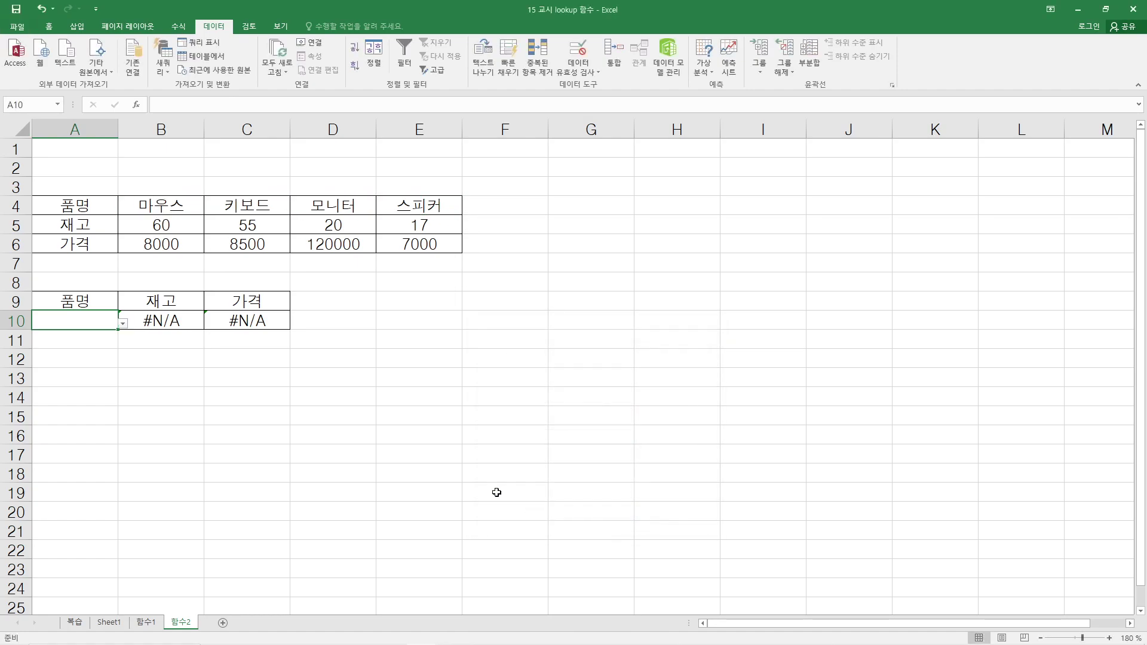
# - Test the validation list in A10 by choosing 키보드, 모니터 and 스피커 in turn
pyautogui.click(123, 324)
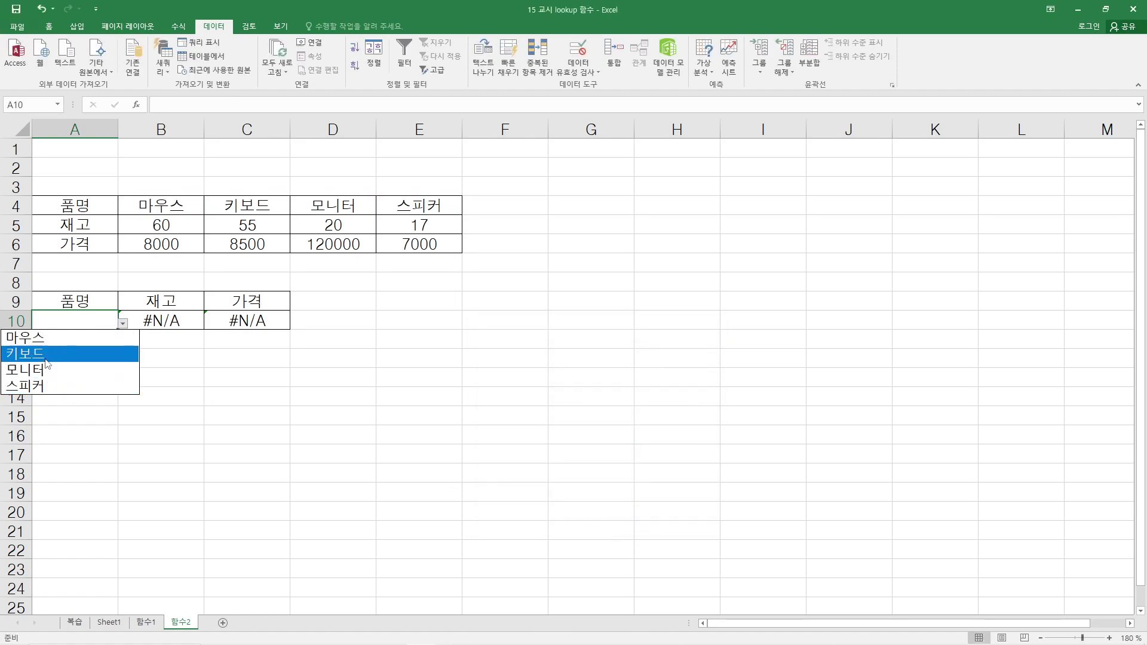
pyautogui.click(97, 357)
pyautogui.click(122, 324)
pyautogui.click(104, 367)
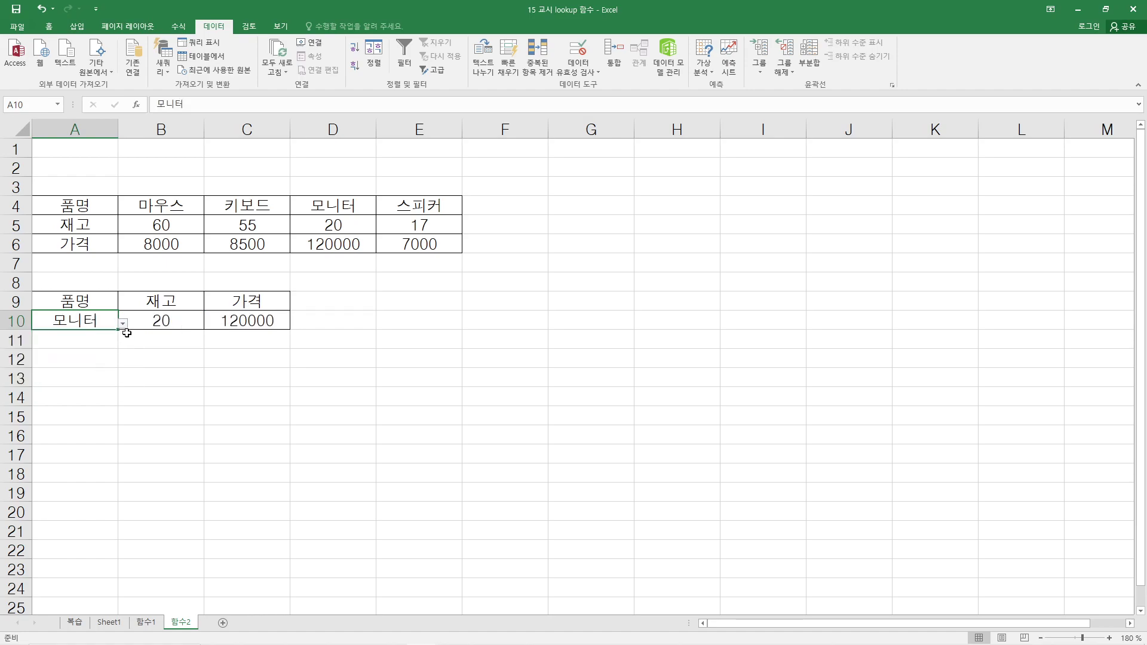
pyautogui.click(123, 325)
pyautogui.click(93, 385)
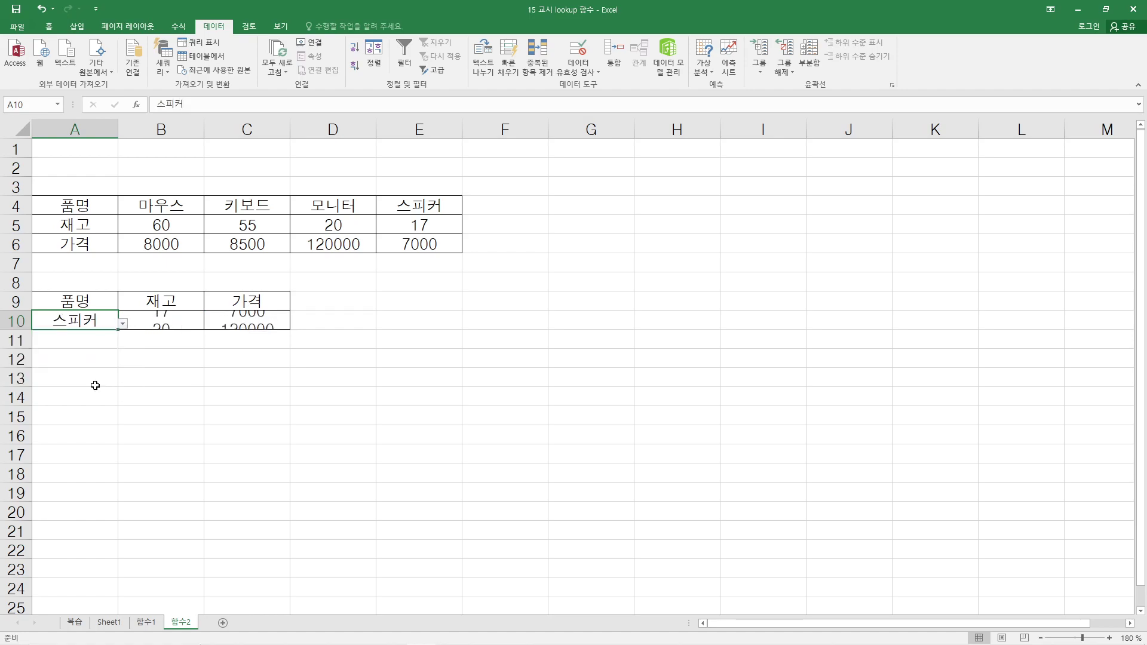
pyautogui.click(261, 436)
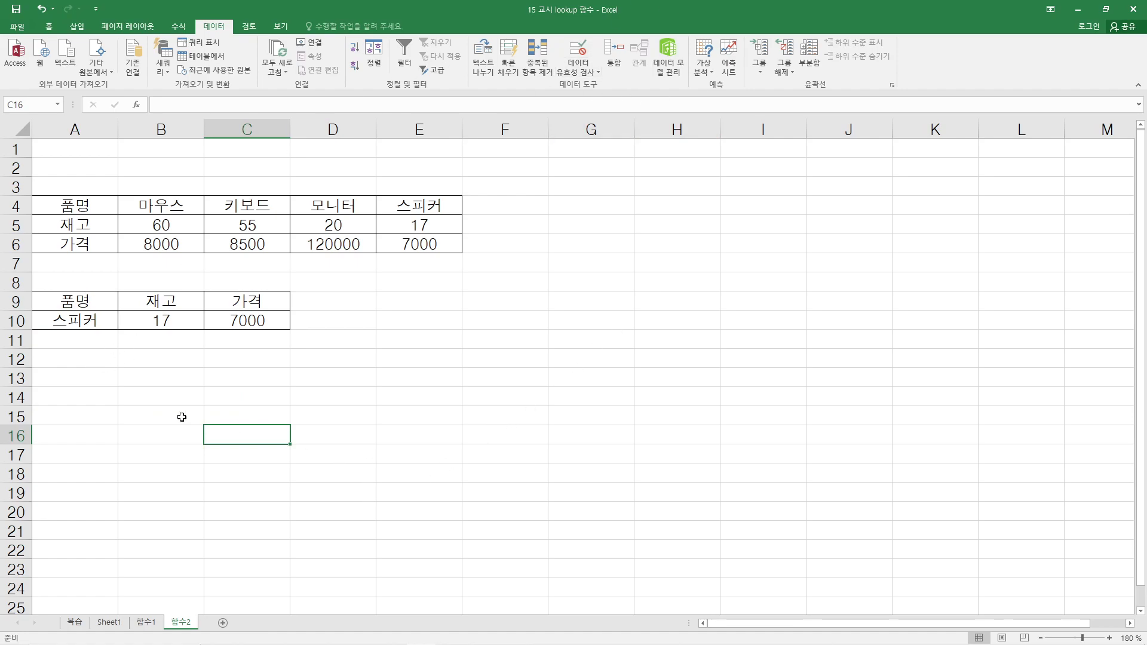
# - Choose 키보드 from the validation list in A10
pyautogui.click(89, 321)
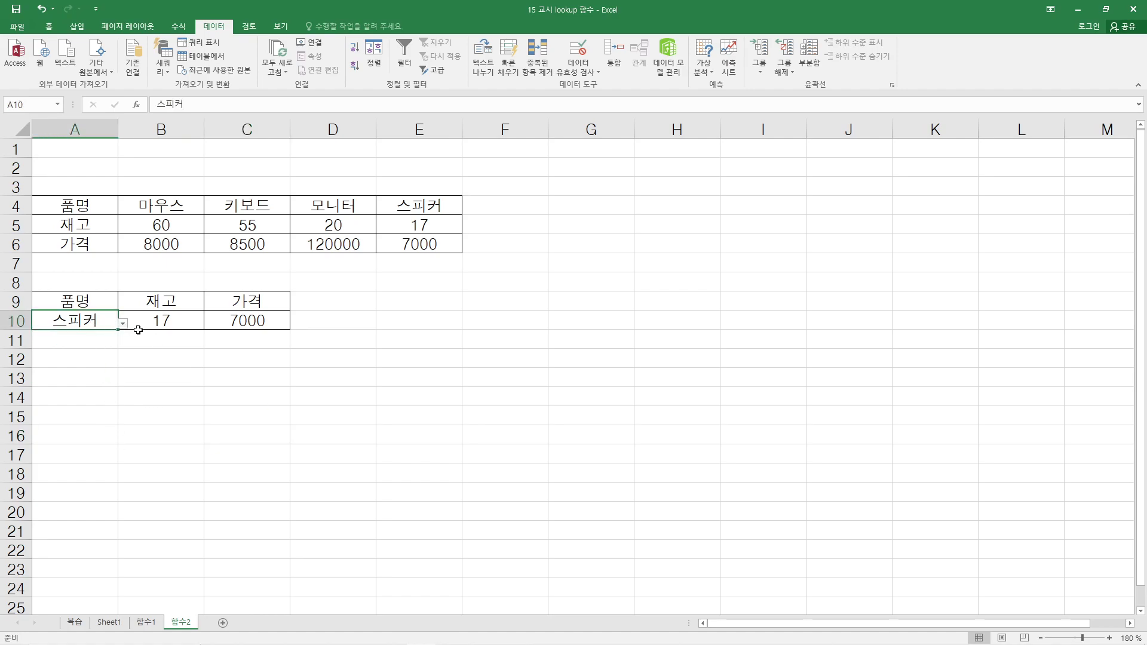
pyautogui.click(127, 323)
pyautogui.click(108, 353)
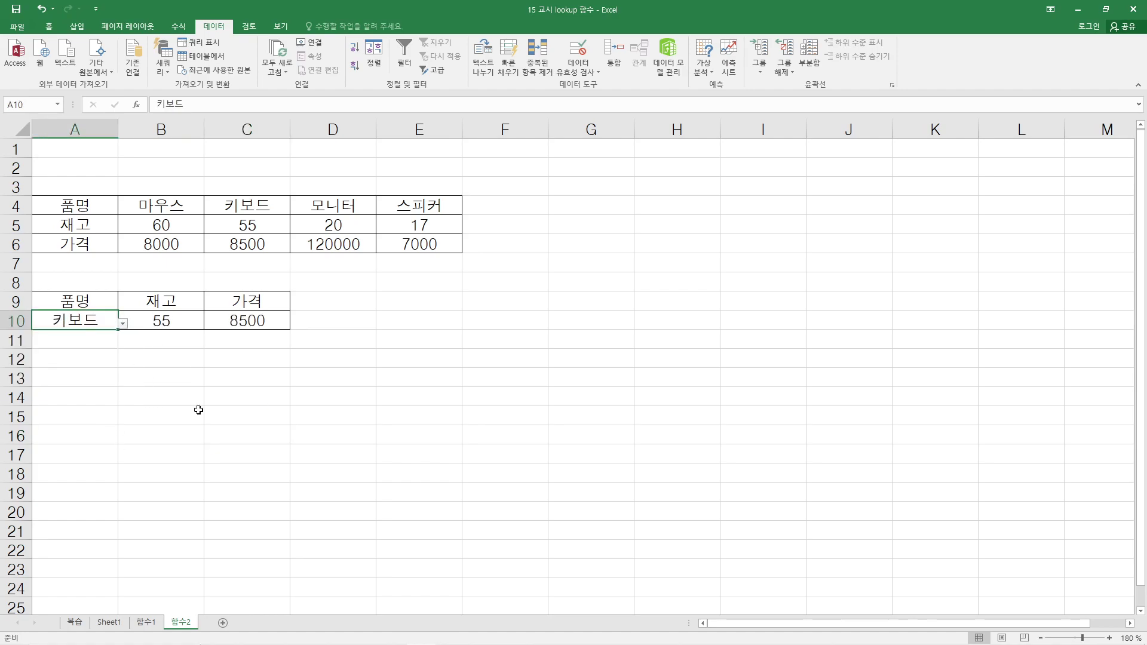
pyautogui.click(242, 433)
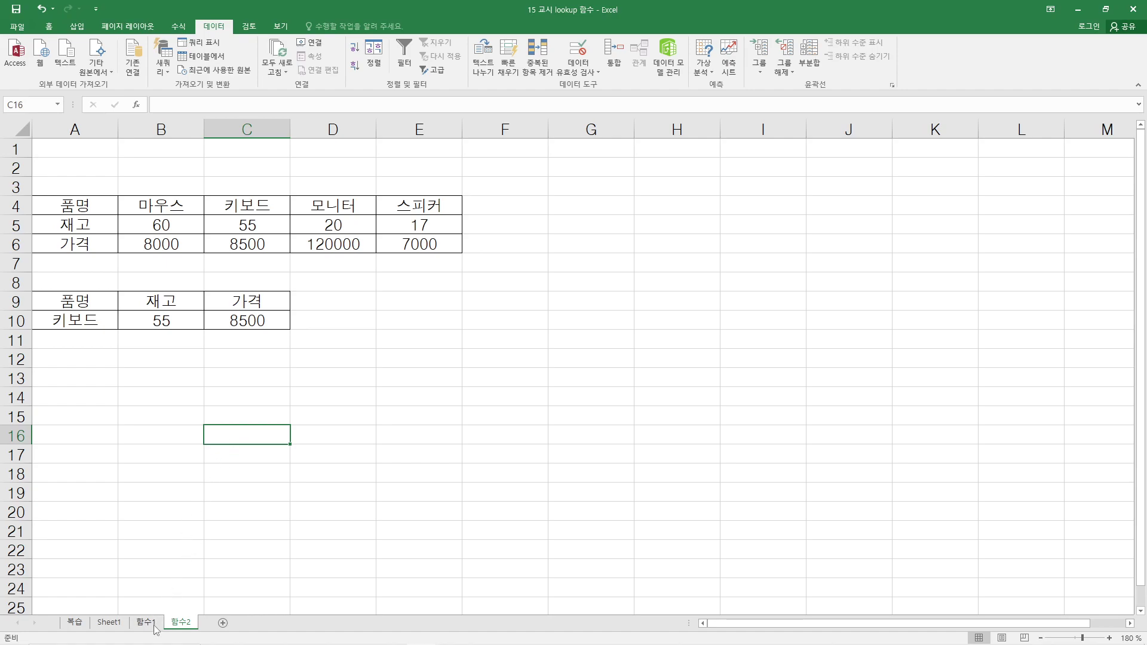
pyautogui.click(367, 389)
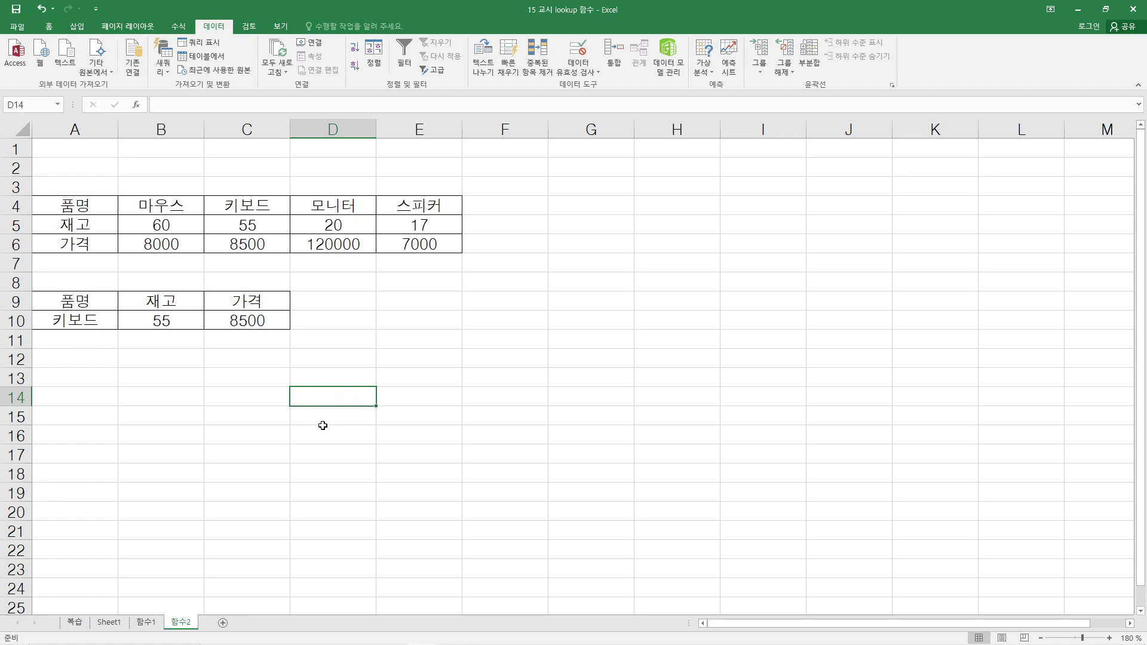
pyautogui.click(344, 376)
pyautogui.click(348, 362)
pyautogui.click(347, 375)
pyautogui.click(349, 364)
pyautogui.click(347, 377)
pyautogui.click(350, 357)
pyautogui.click(349, 378)
pyautogui.click(349, 369)
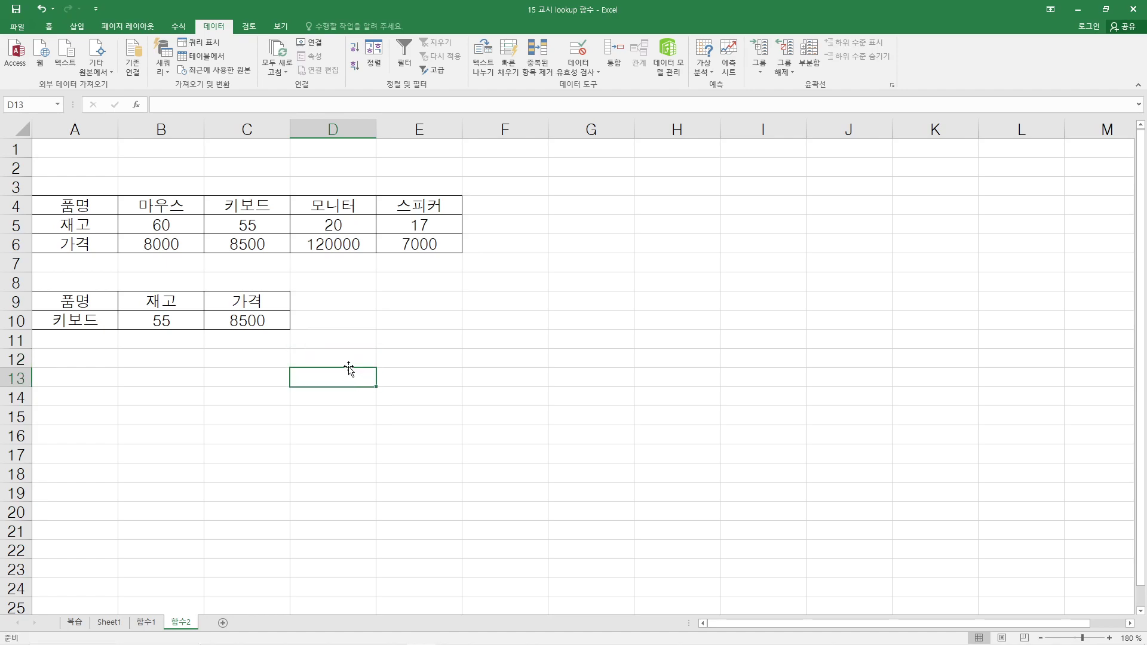
pyautogui.click(349, 389)
pyautogui.click(344, 380)
pyautogui.click(397, 379)
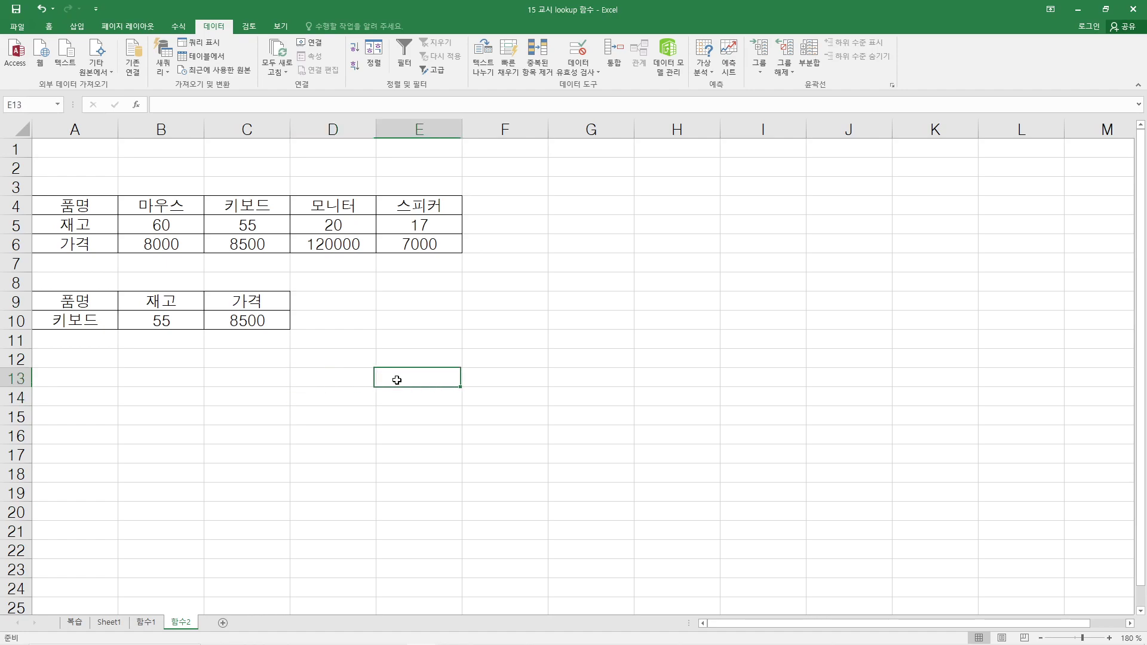
pyautogui.click(396, 399)
pyautogui.click(334, 401)
pyautogui.click(346, 376)
pyautogui.click(406, 376)
pyautogui.click(409, 395)
pyautogui.click(340, 394)
pyautogui.click(346, 377)
pyautogui.click(397, 379)
pyautogui.click(397, 394)
pyautogui.click(341, 393)
pyautogui.click(358, 378)
pyautogui.click(401, 379)
pyautogui.click(402, 396)
pyautogui.click(342, 396)
pyautogui.click(358, 379)
pyautogui.click(408, 379)
pyautogui.click(410, 399)
pyautogui.click(341, 397)
pyautogui.click(354, 377)
pyautogui.click(412, 381)
pyautogui.click(409, 396)
pyautogui.click(353, 392)
pyautogui.click(356, 379)
pyautogui.click(405, 377)
pyautogui.click(404, 400)
pyautogui.click(358, 399)
pyautogui.click(356, 377)
pyautogui.click(425, 375)
pyautogui.click(422, 397)
pyautogui.click(356, 396)
pyautogui.click(356, 379)
pyautogui.click(412, 380)
# - Examine the scores in A13:A17 and in E12:I12 of the two grade tables on sheet 함수1
pyautogui.click(146, 625)
pyautogui.moveTo(53, 435); pyautogui.dragTo(53, 537)
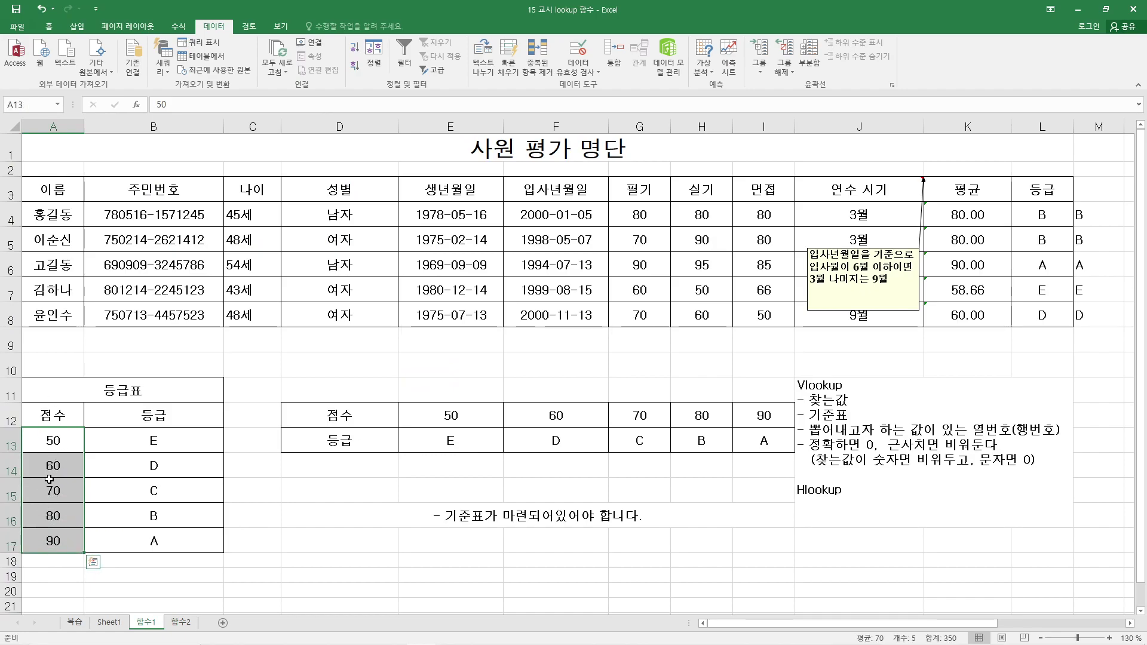
pyautogui.moveTo(423, 419); pyautogui.dragTo(777, 416)
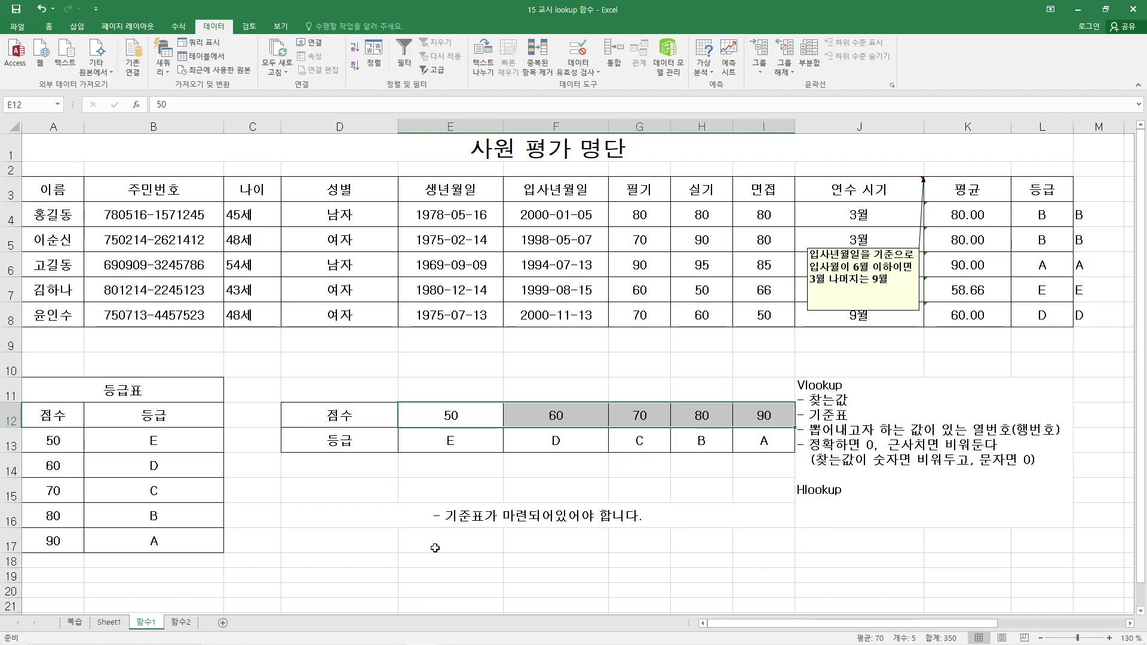
# - Merge cells D17:I19 into one note cell and align its contents to the top left
pyautogui.click(397, 547)
pyautogui.moveTo(397, 547); pyautogui.dragTo(752, 572)
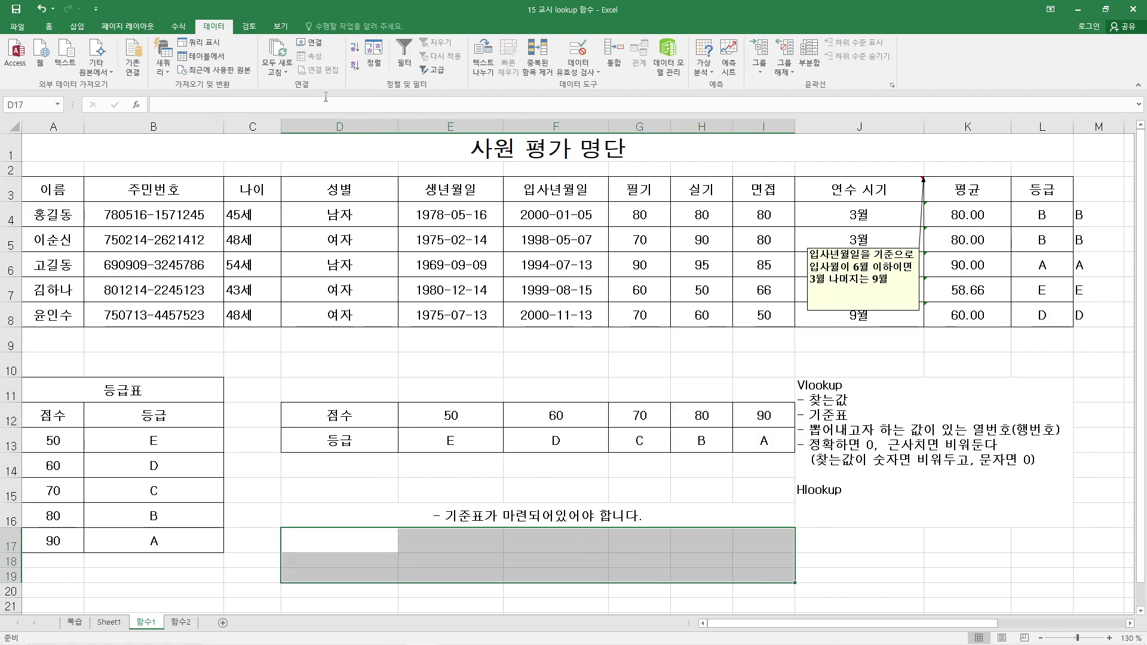
pyautogui.click(49, 26)
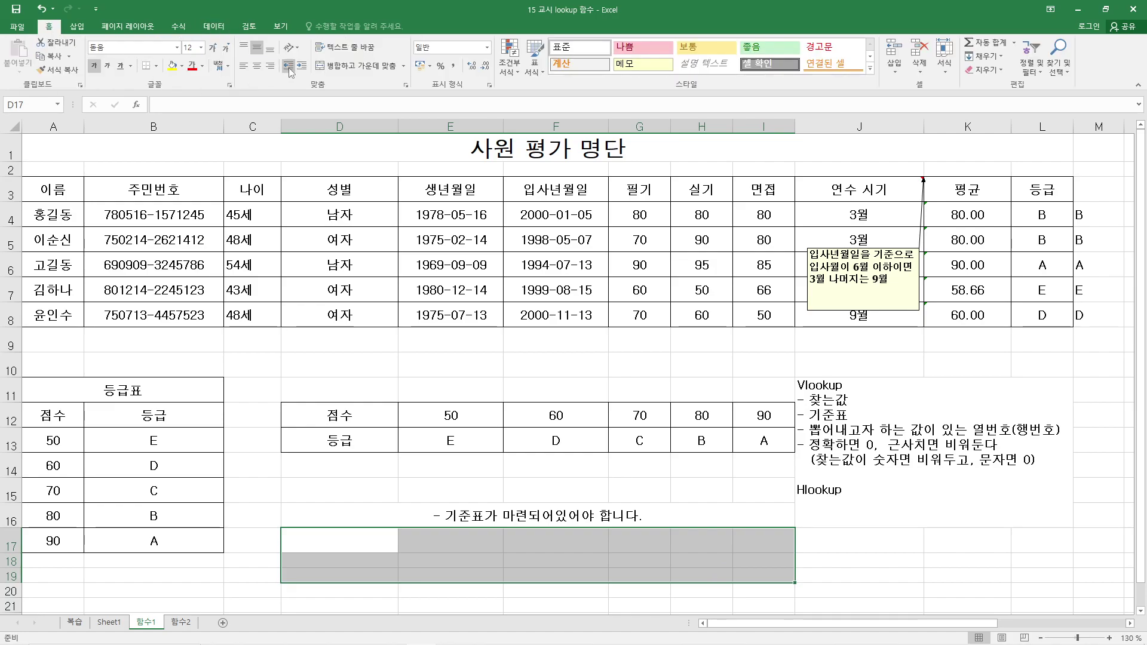
pyautogui.click(330, 67)
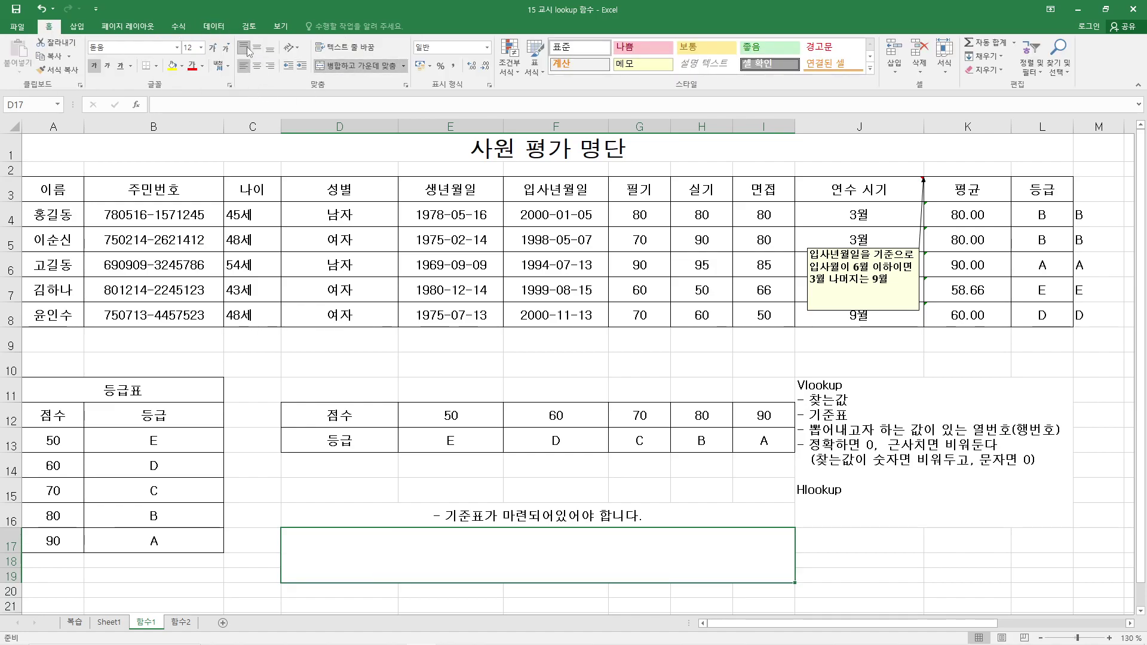
# - Enter the heading "기준표를 만드는 방법" in the merged cell D17 and start a second line in it
pyautogui.write('기준펴ㅛ')
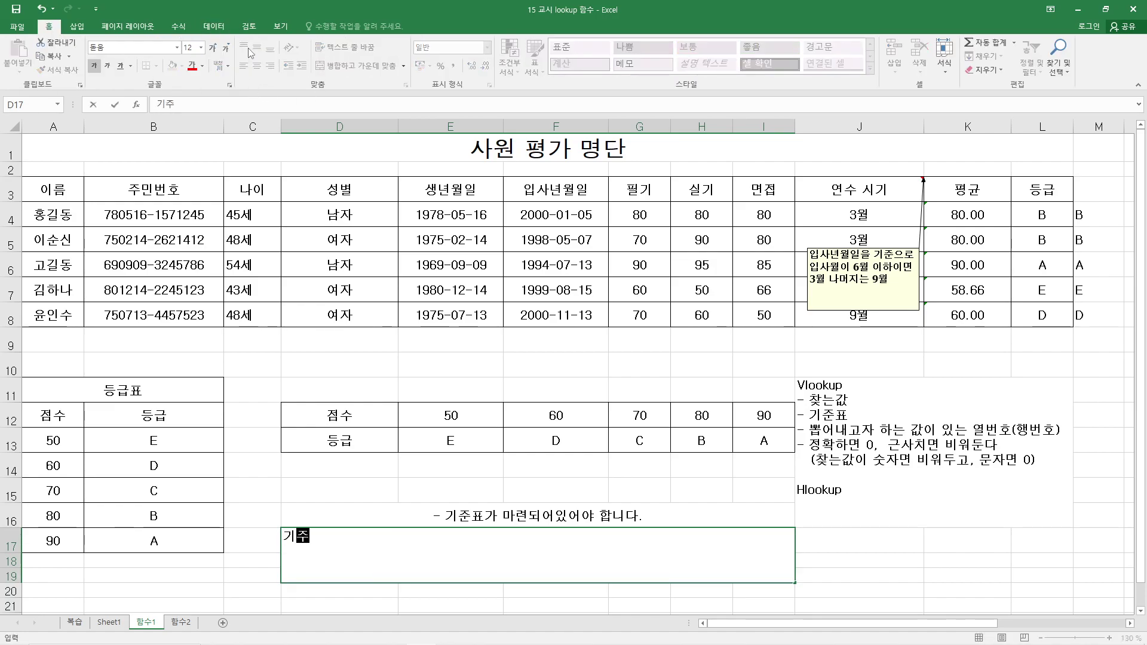
pyautogui.press('BackSpace')
pyautogui.press('BackSpace')
pyautogui.write('표')
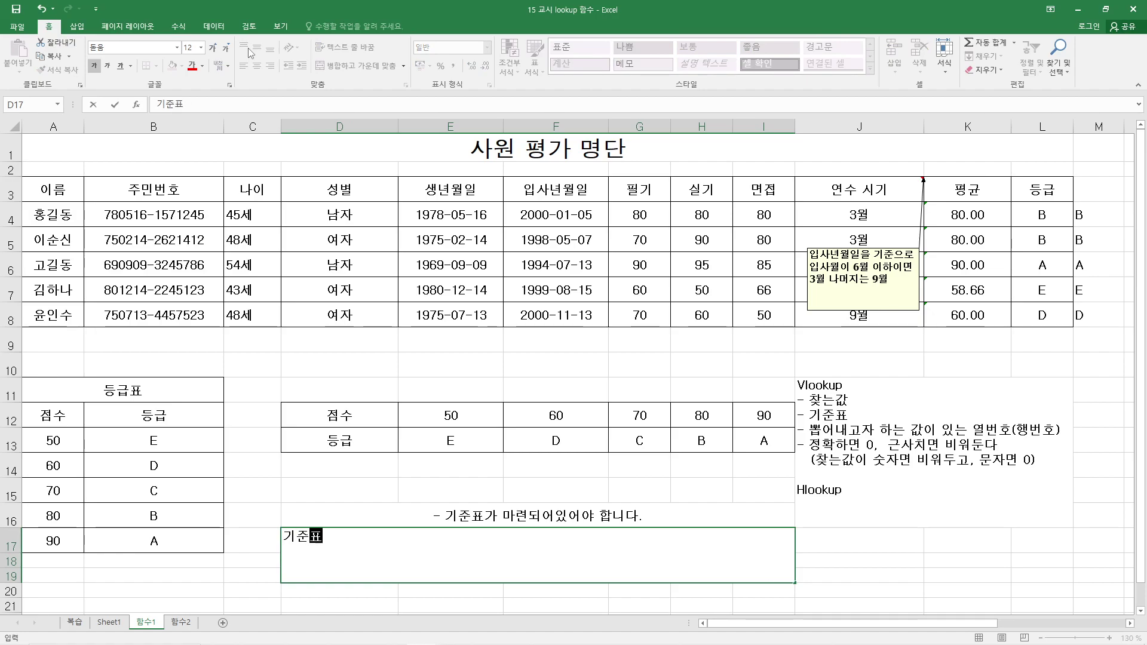
pyautogui.write('를 마ㄴ드는 방법')
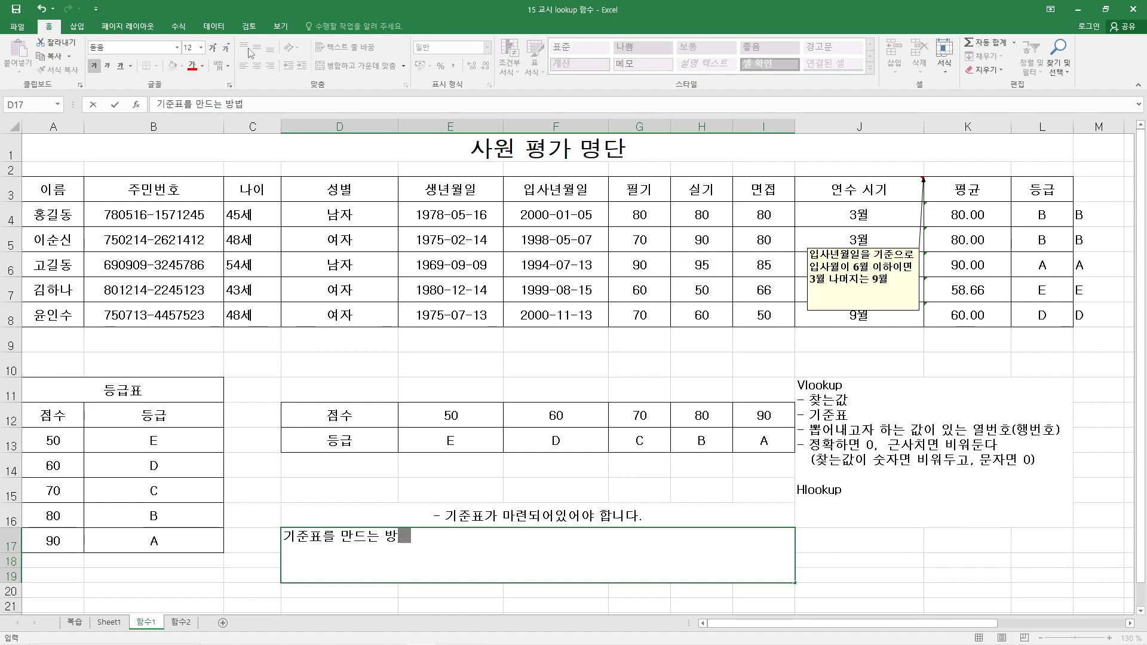
pyautogui.hotkey('alt', 'Return')
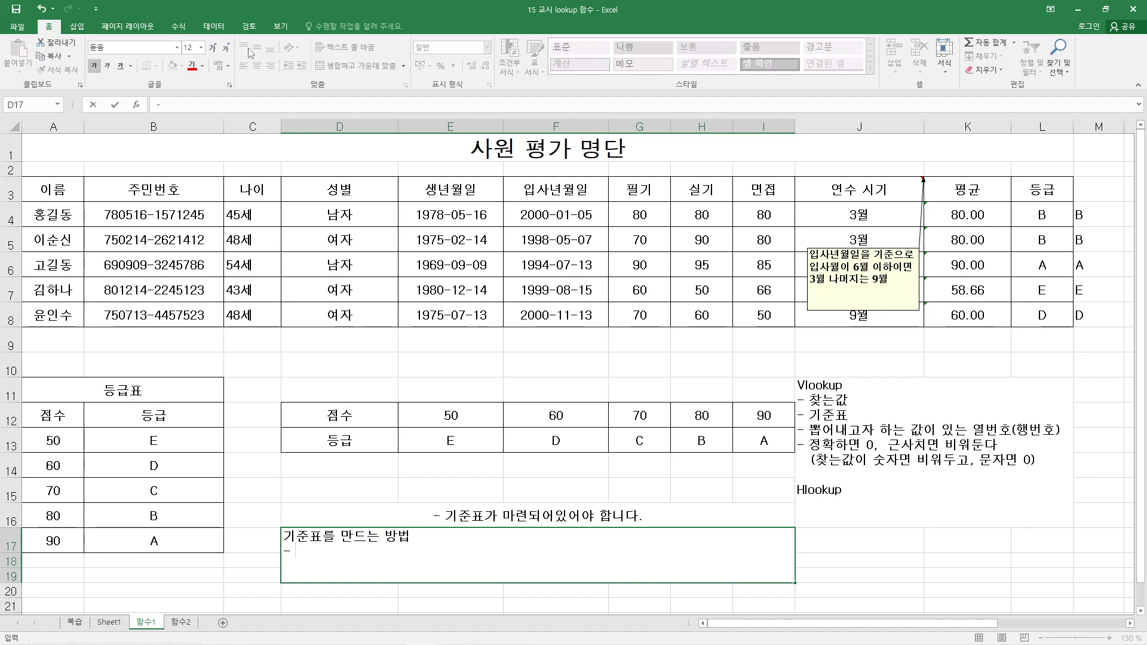
# - Add the line "- v ->왼쪽열에 내가 찾으려는 값이 포함된 자료가 있어야한다" to the note in D17
pyautogui.write('v ->dhl')
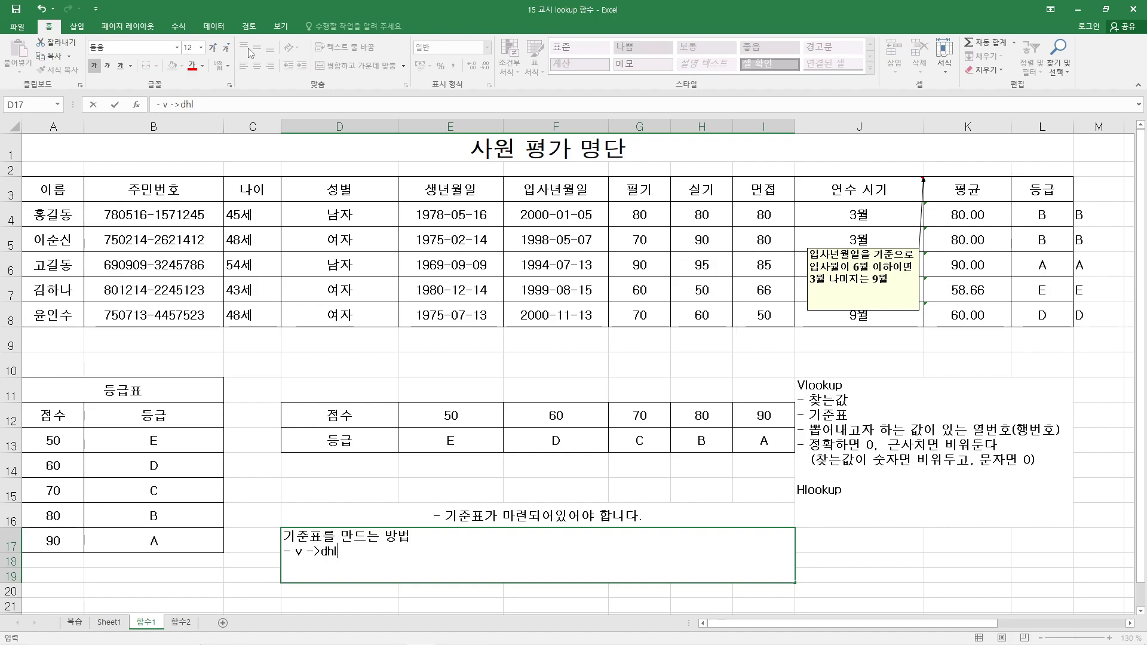
pyautogui.write('>왼쪽여')
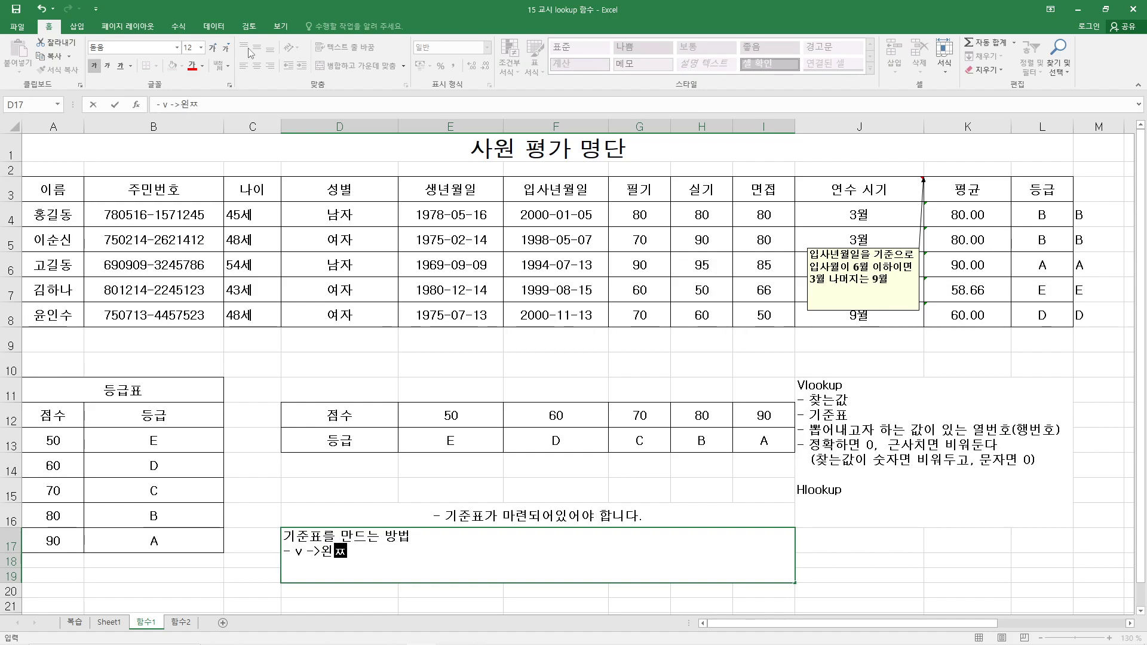
pyautogui.write('열에 내가 찾으려는 값이 포함된 ')
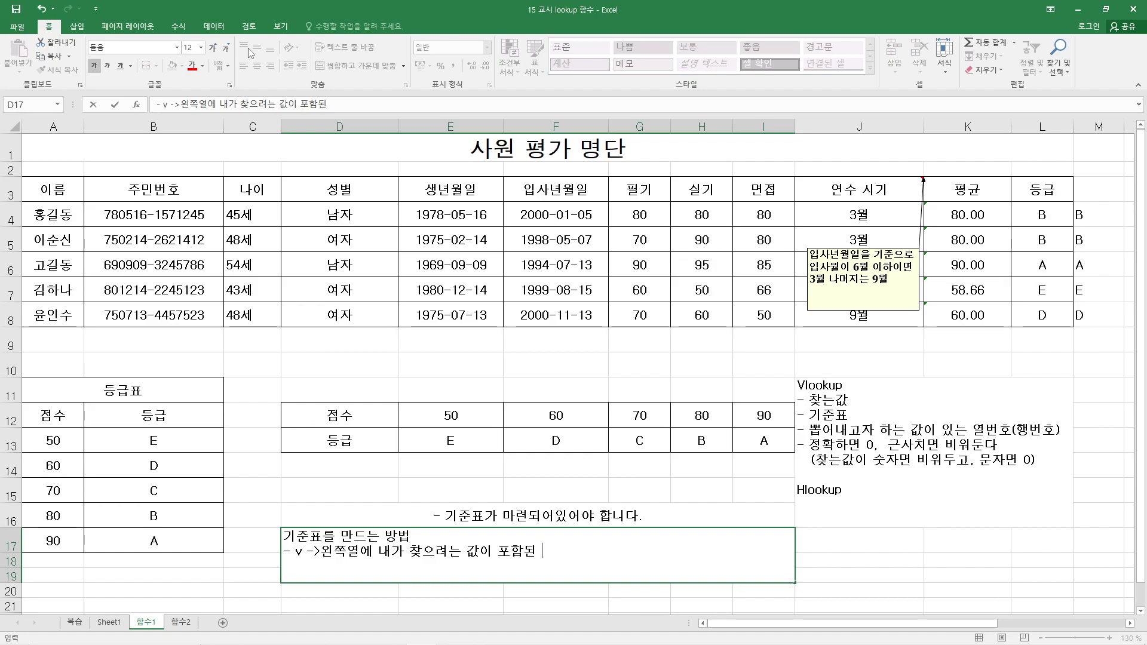
pyautogui.write('자료가 있엉')
pyautogui.write('야한다')
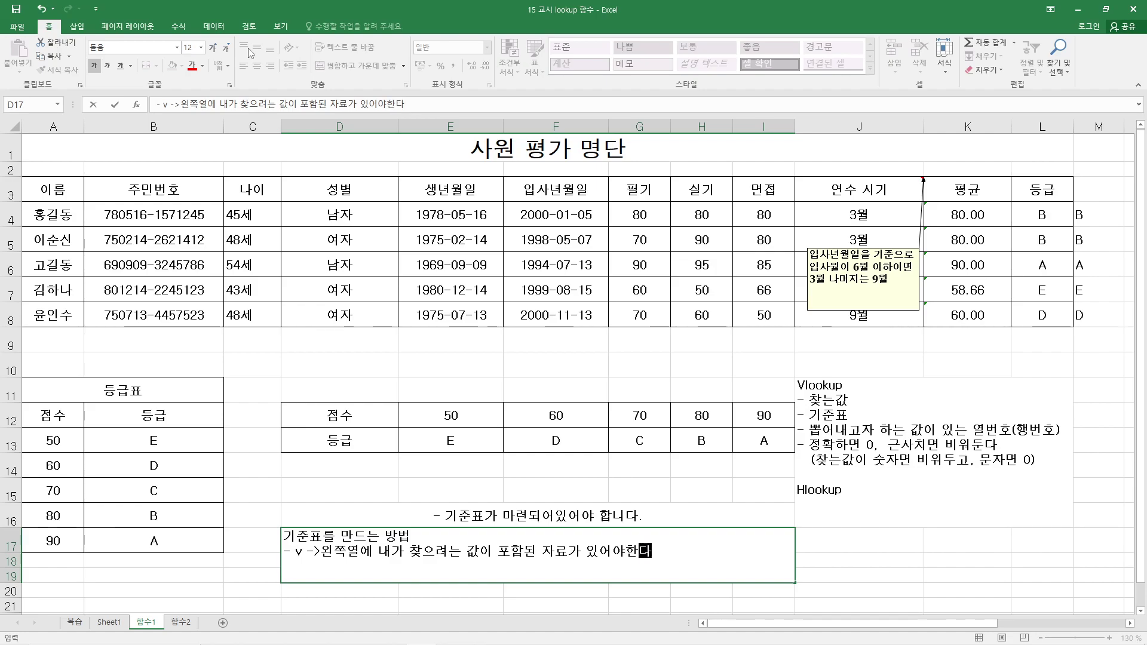
pyautogui.press('Return')
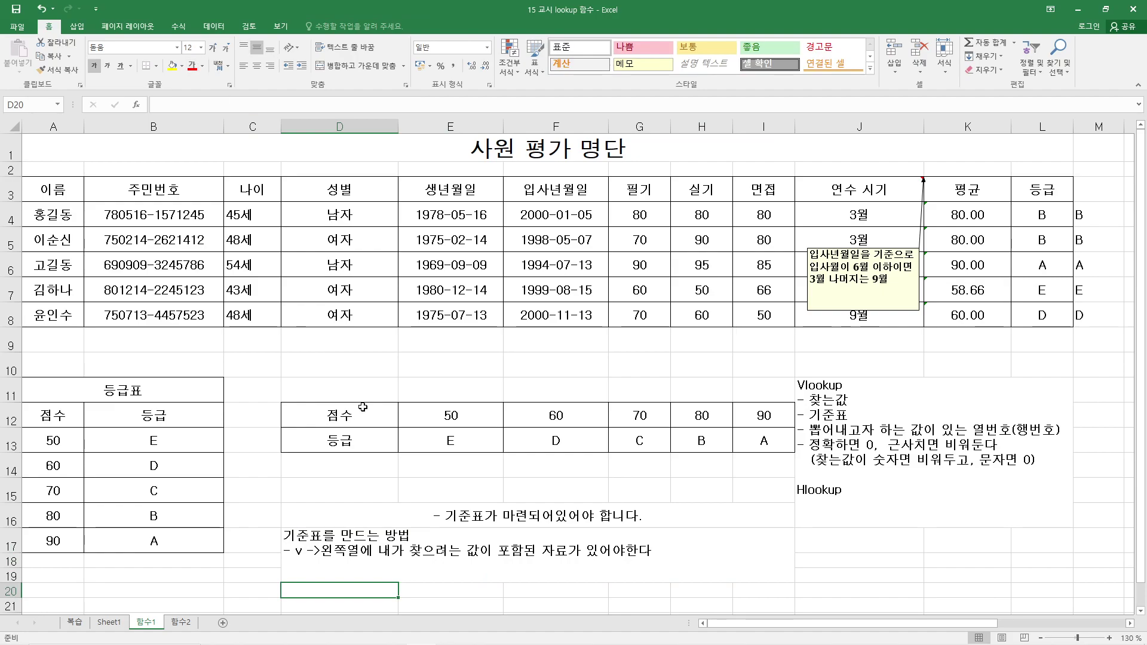
# - Insert "(행 : H)" directly after 왼쪽열 in the second line of the D17 note
pyautogui.doubleClick(364, 557)
pyautogui.write('(행')
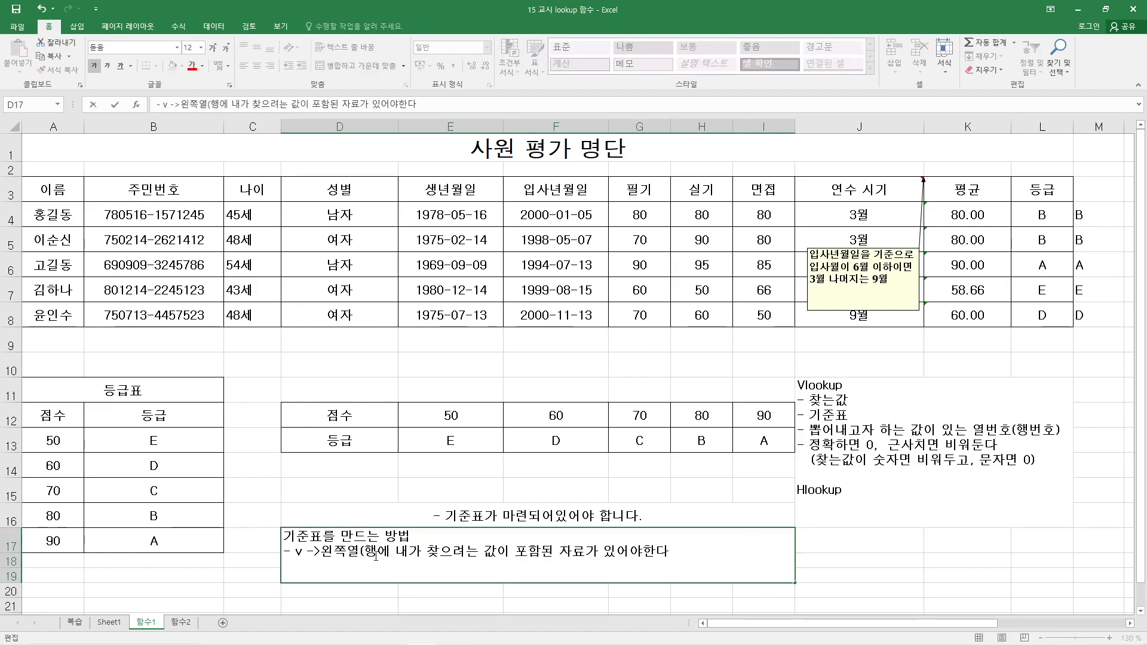
pyautogui.write(' : H)')
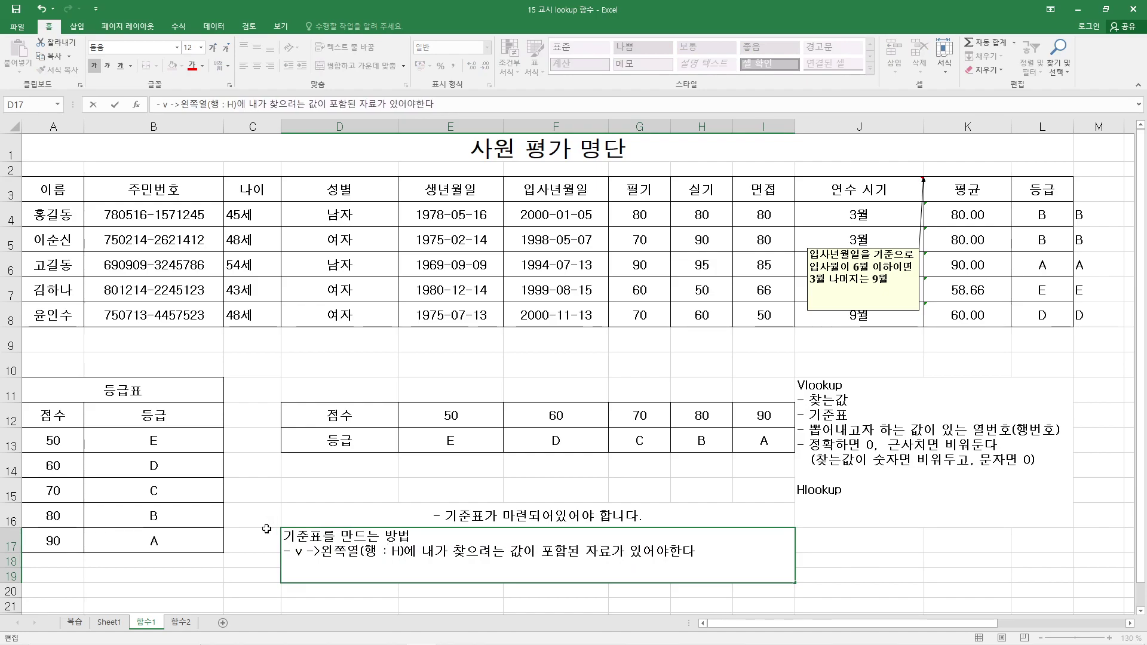
pyautogui.click(209, 512)
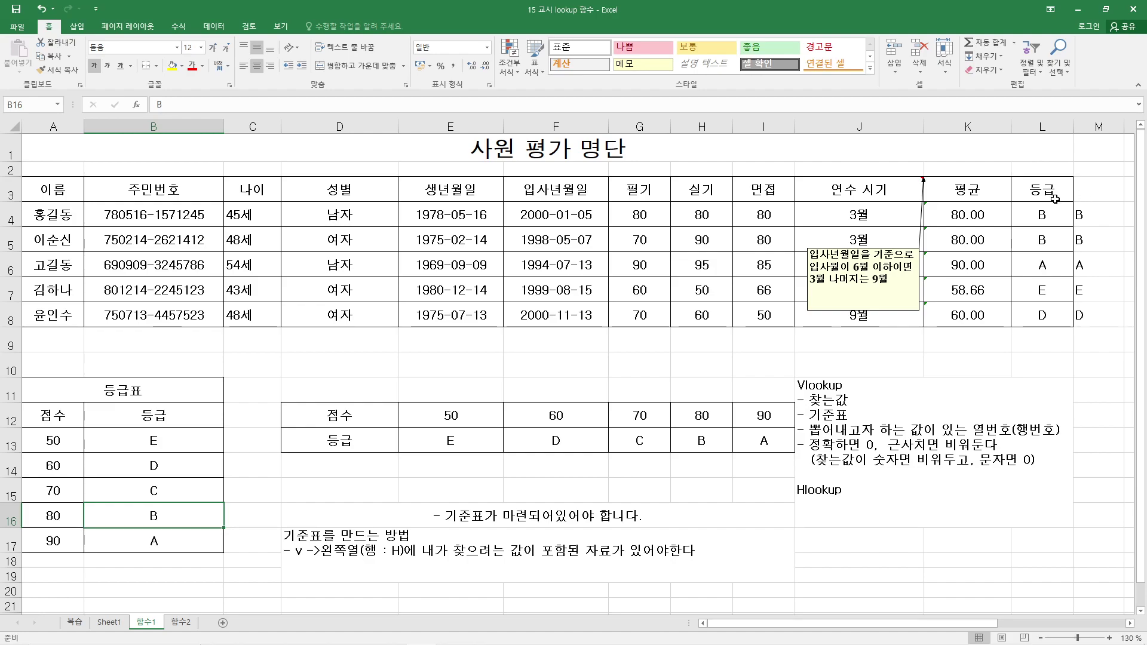
# - Examine the average in K4 against the scores in A13:A17 and the grades in B13:B17
pyautogui.click(973, 216)
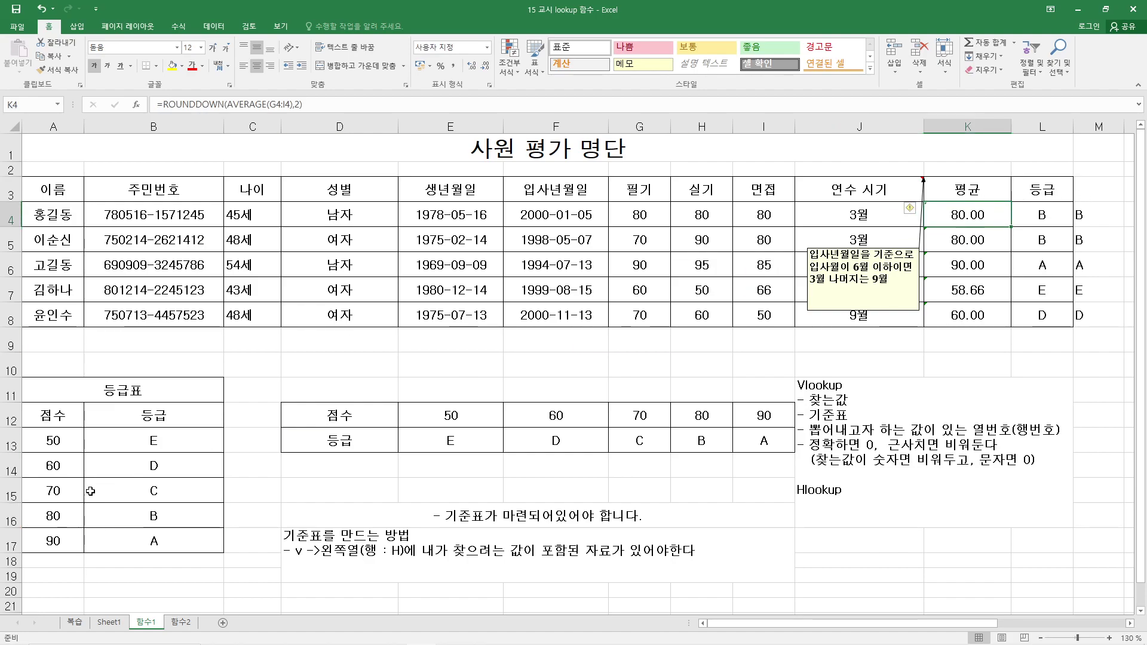
pyautogui.moveTo(64, 440); pyautogui.dragTo(60, 541)
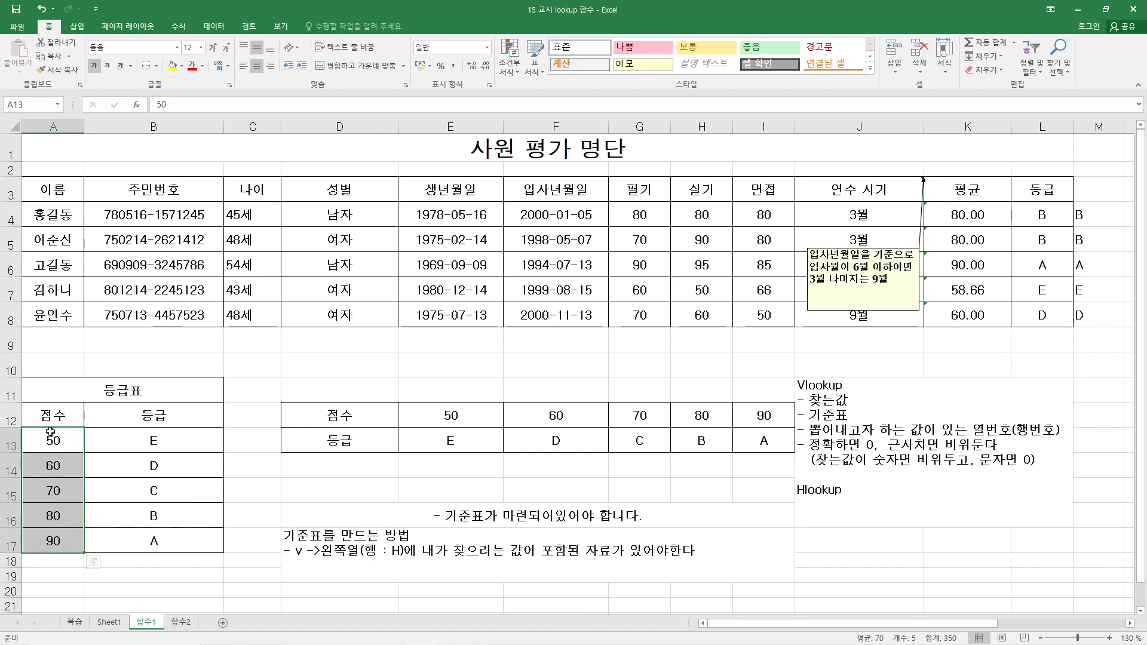
pyautogui.click(153, 439)
pyautogui.click(139, 474)
pyautogui.click(135, 497)
pyautogui.click(133, 547)
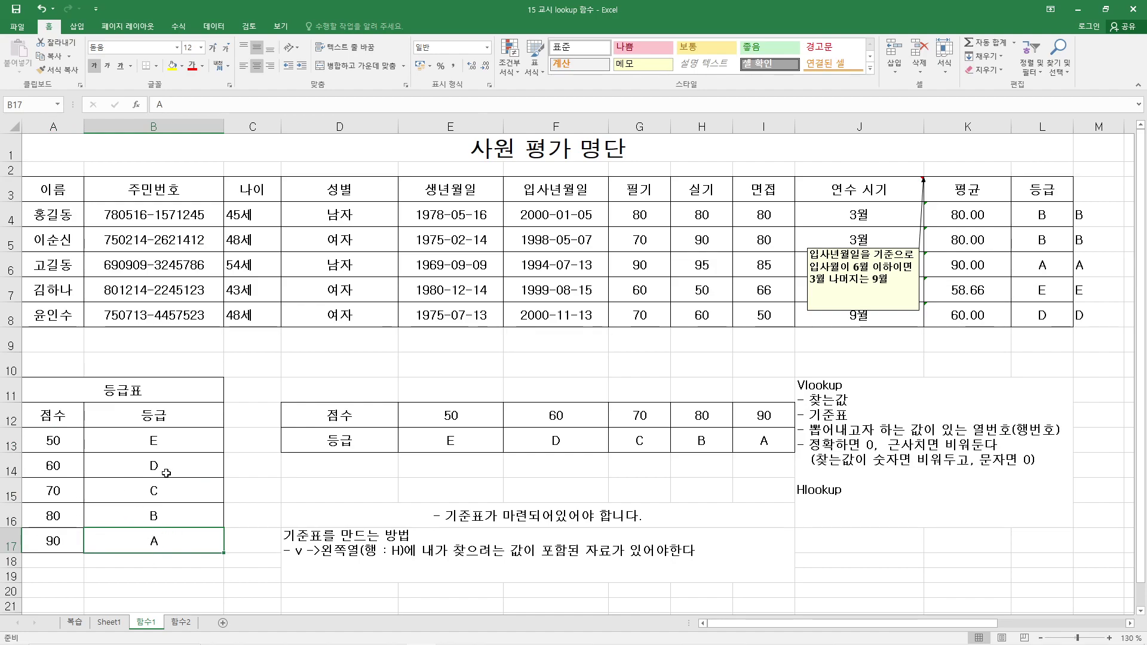
# - Examine the 점수 and 등급 headings in A12:B12 and the reference range A13:B17
pyautogui.moveTo(66, 417); pyautogui.dragTo(167, 411)
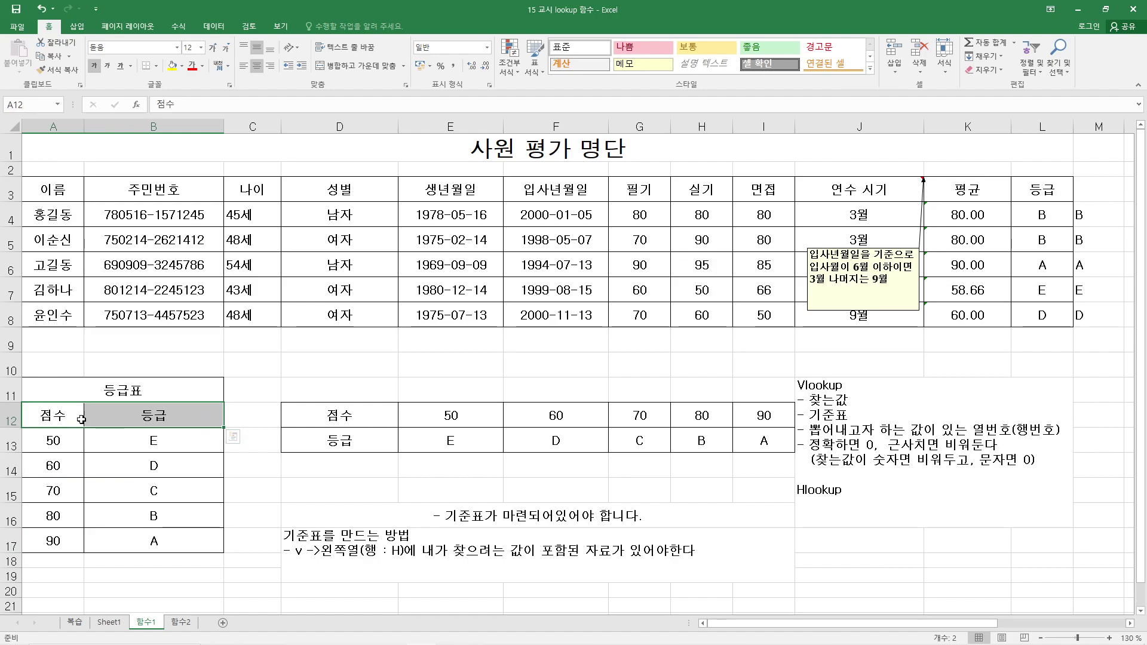
pyautogui.click(50, 422)
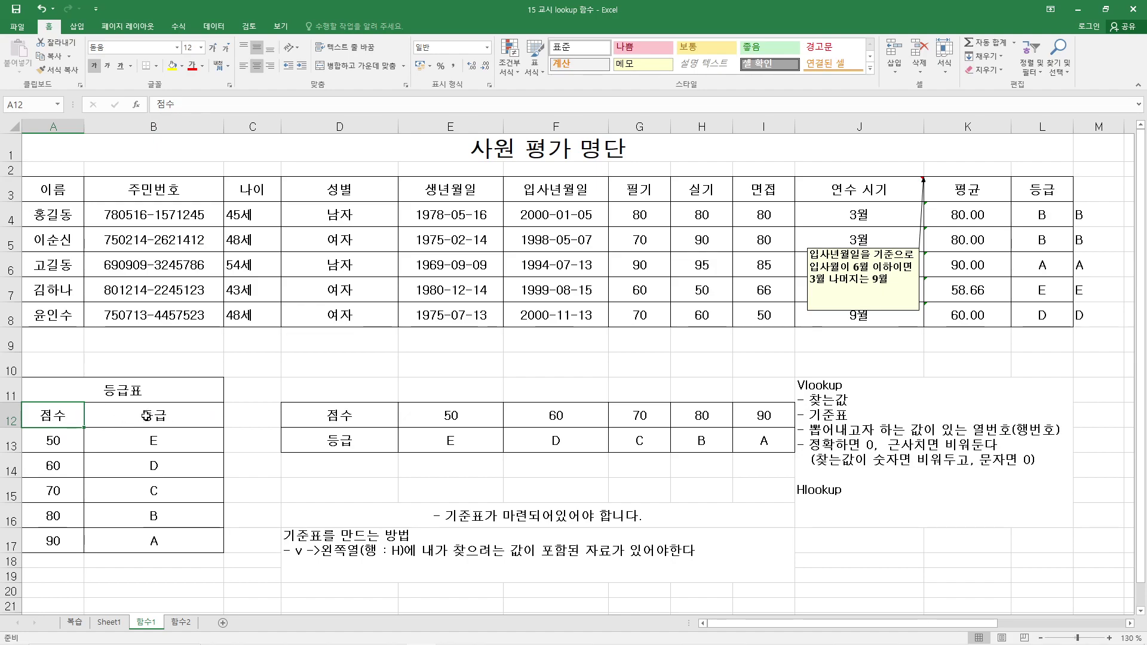
pyautogui.moveTo(50, 446); pyautogui.dragTo(151, 540)
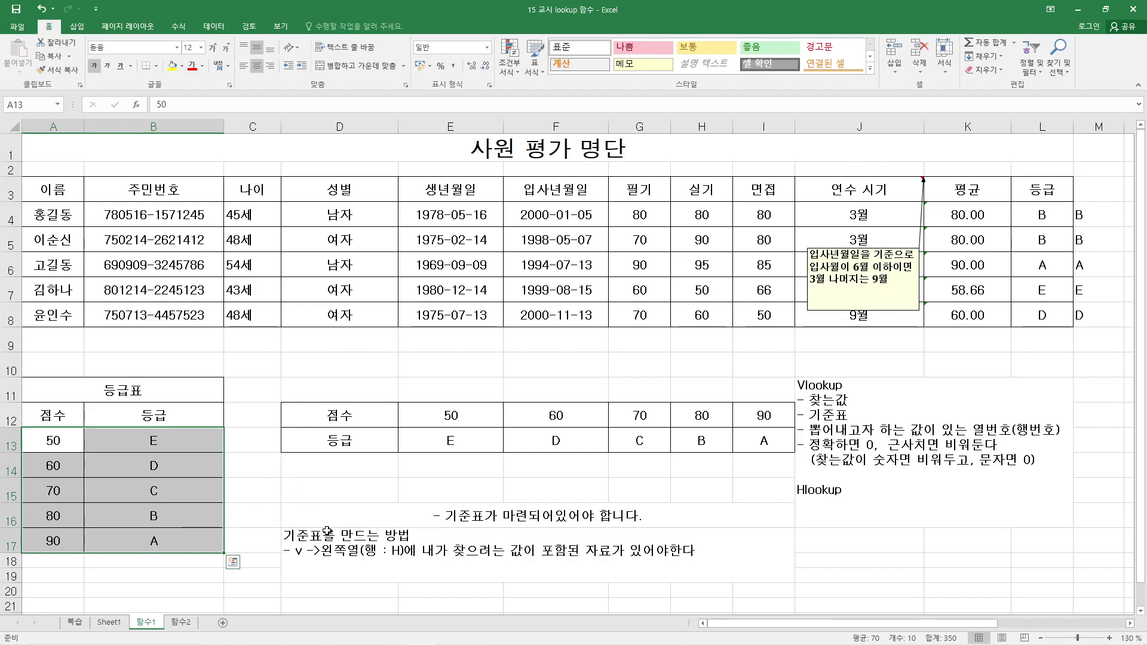
# - Review the score column A13:A17 and each matching grade from B13 to B17
pyautogui.moveTo(38, 447); pyautogui.dragTo(51, 541)
pyautogui.moveTo(59, 439); pyautogui.dragTo(61, 541)
pyautogui.click(105, 443)
pyautogui.click(111, 465)
pyautogui.click(119, 494)
pyautogui.click(124, 522)
pyautogui.moveTo(64, 435); pyautogui.dragTo(90, 558)
pyautogui.click(64, 442)
pyautogui.click(136, 442)
pyautogui.click(136, 466)
pyautogui.click(143, 491)
pyautogui.click(149, 516)
pyautogui.click(155, 540)
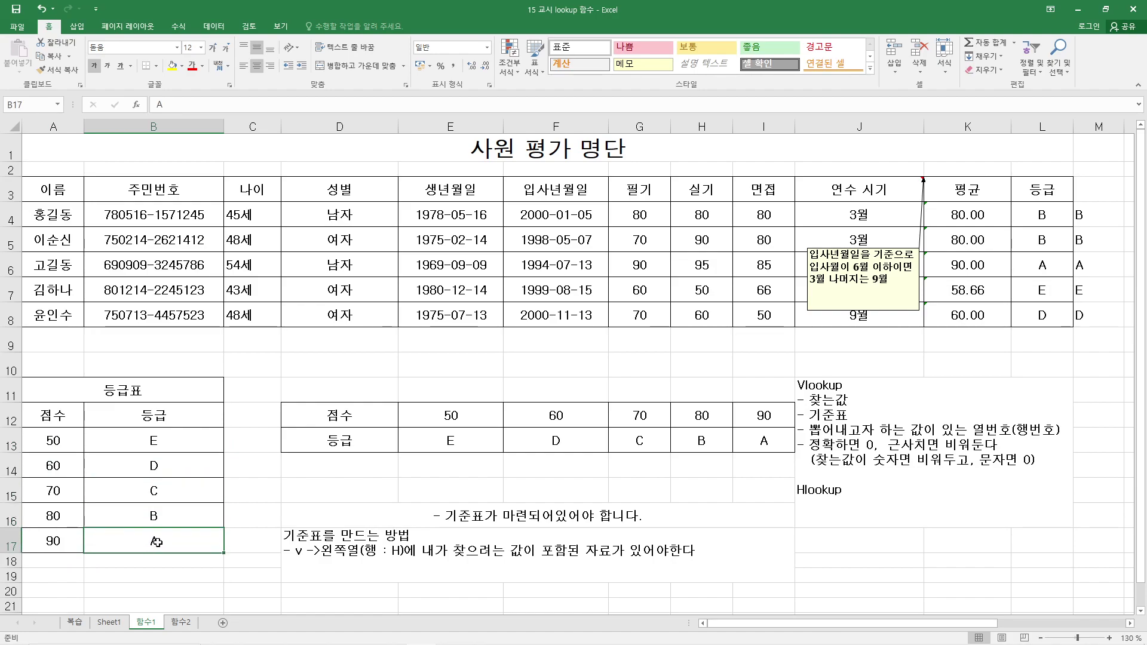
# - Change 행 to 윗행 inside the parentheses in the second line of the D17 note
pyautogui.doubleClick(369, 550)
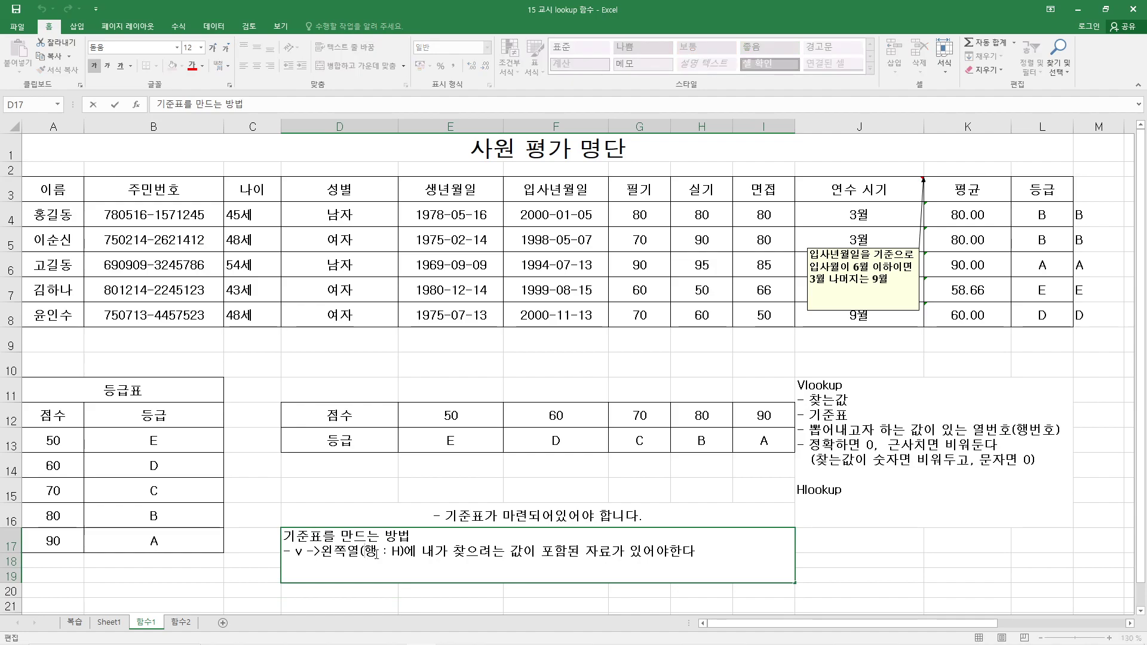
pyautogui.write('dnl')
pyautogui.press('BackSpace')
pyautogui.press('BackSpace')
pyautogui.press('BackSpace')
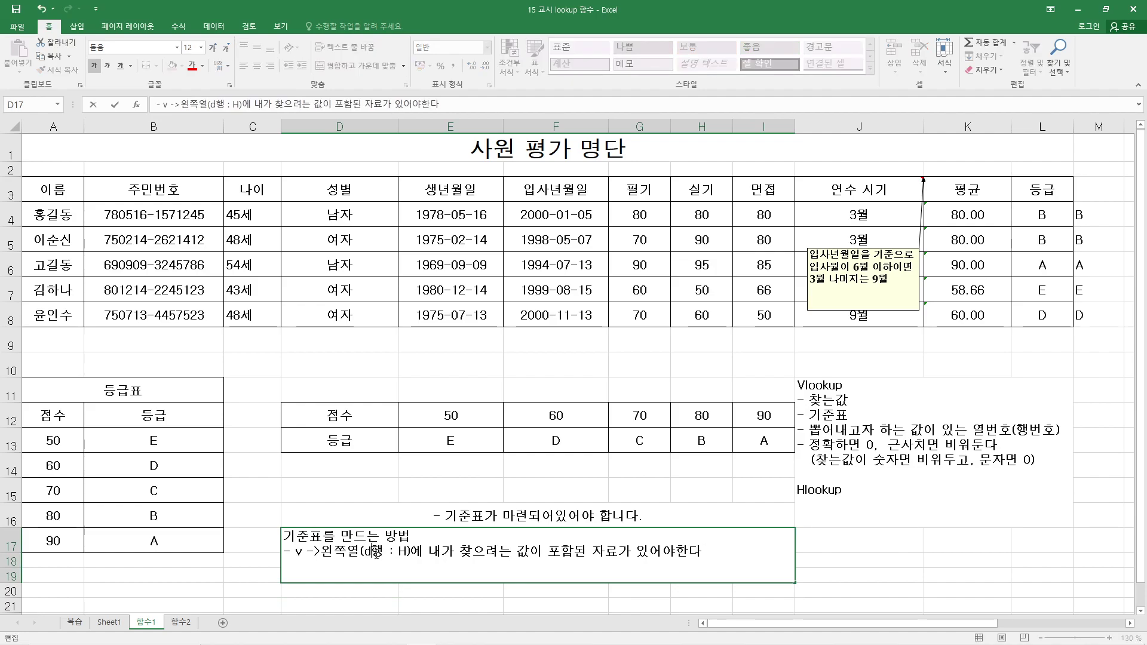
pyautogui.press('Hangul')
pyautogui.write('위ㅅ')
pyautogui.press('Return')
# - Examine the horizontal reference table's scores in E12:I12 and their matching grades in row 13
pyautogui.moveTo(449, 419); pyautogui.dragTo(755, 418)
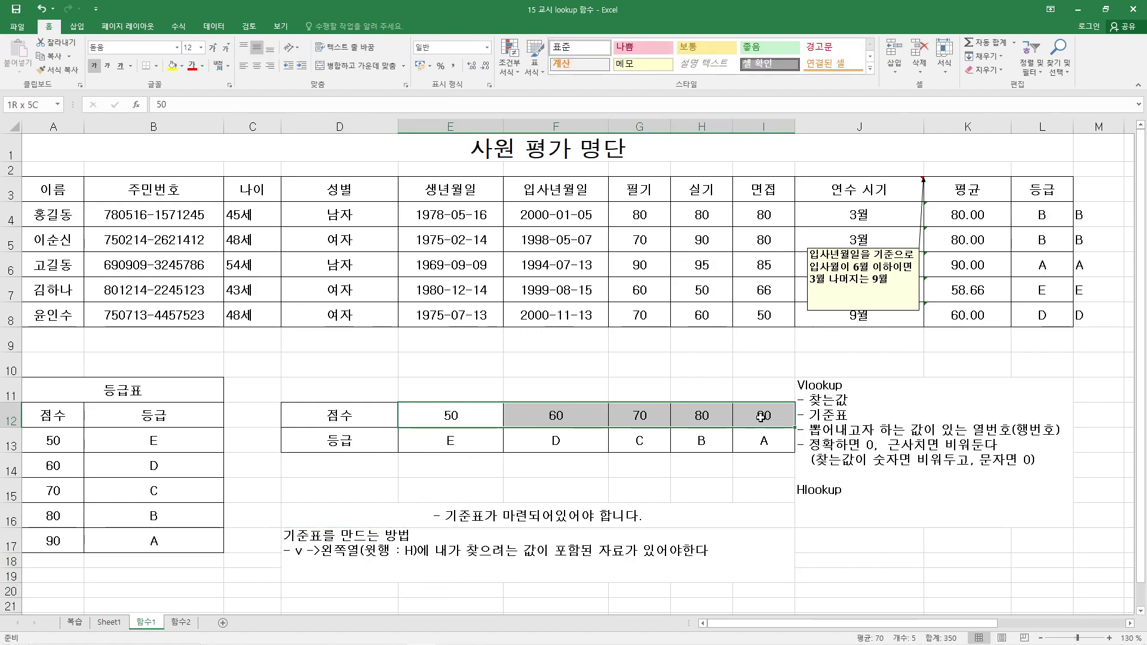
pyautogui.click(545, 447)
pyautogui.press('Right')
pyautogui.press('Right')
pyautogui.press('Right')
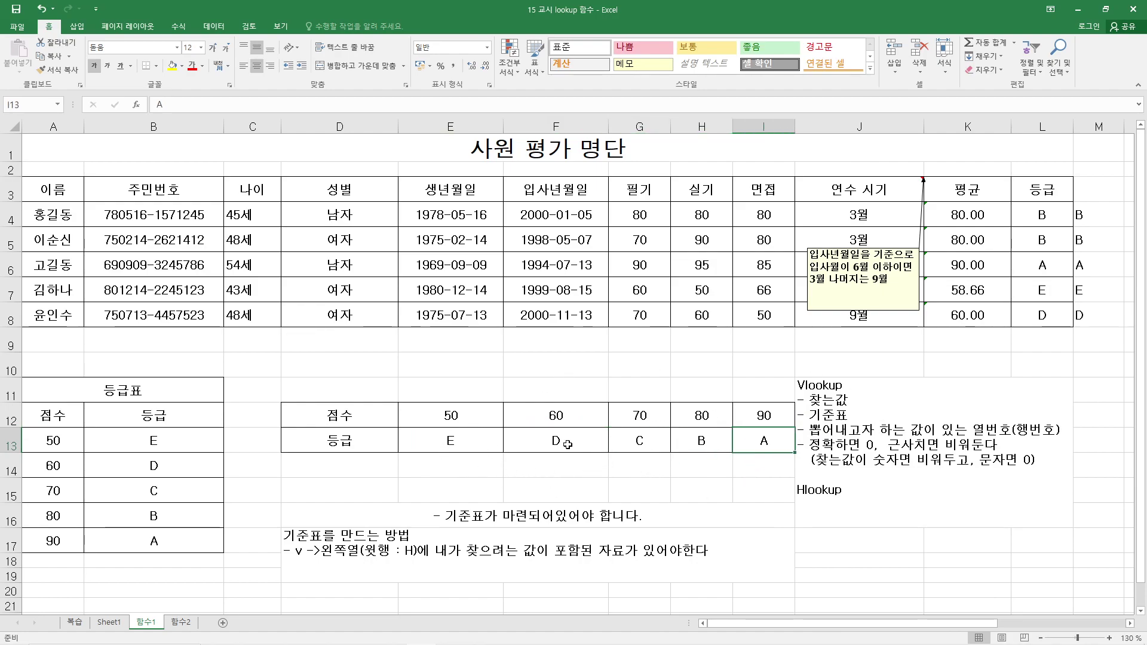
# - Review the notes in D17 and J11 and the lookup grades in L4:M8
pyautogui.click(396, 566)
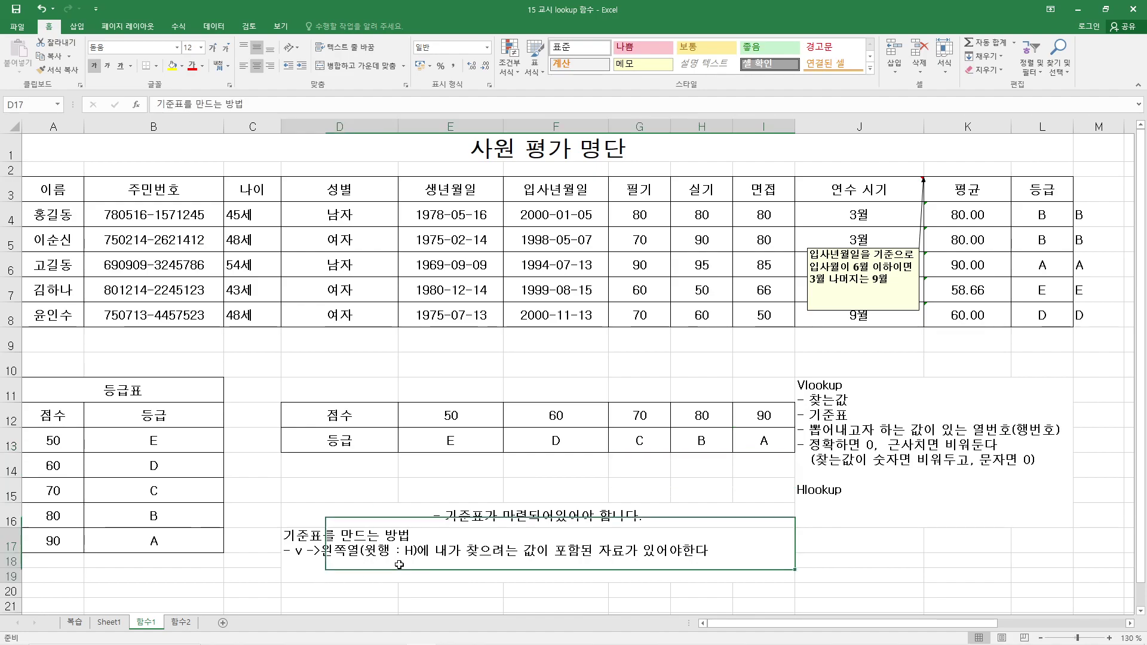
pyautogui.click(886, 462)
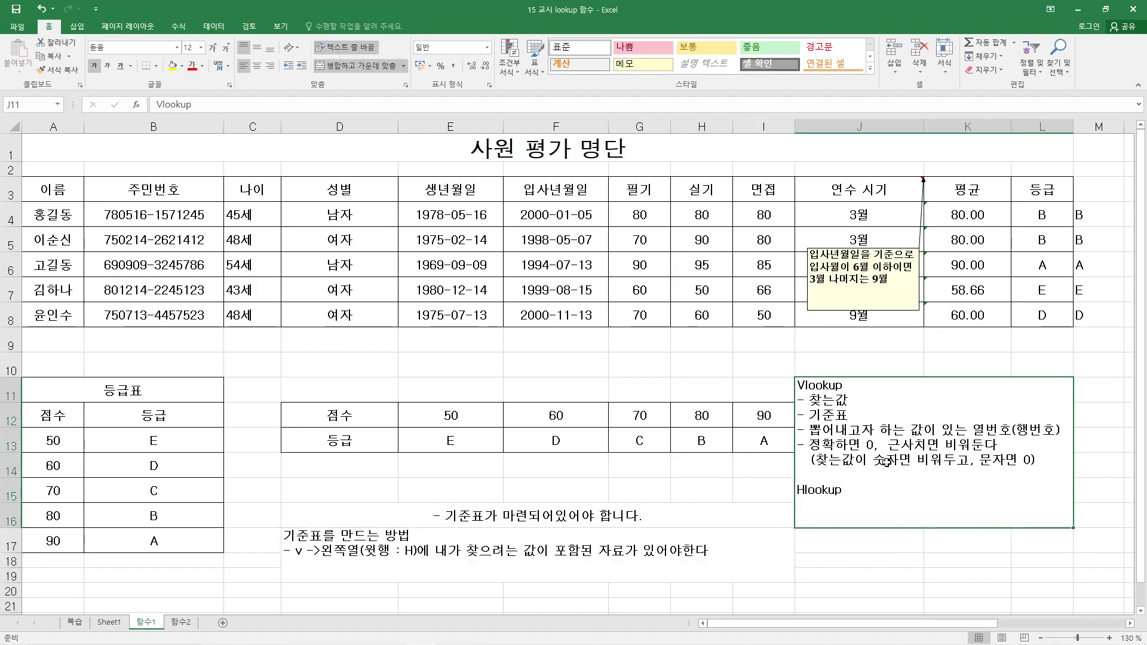
pyautogui.click(886, 584)
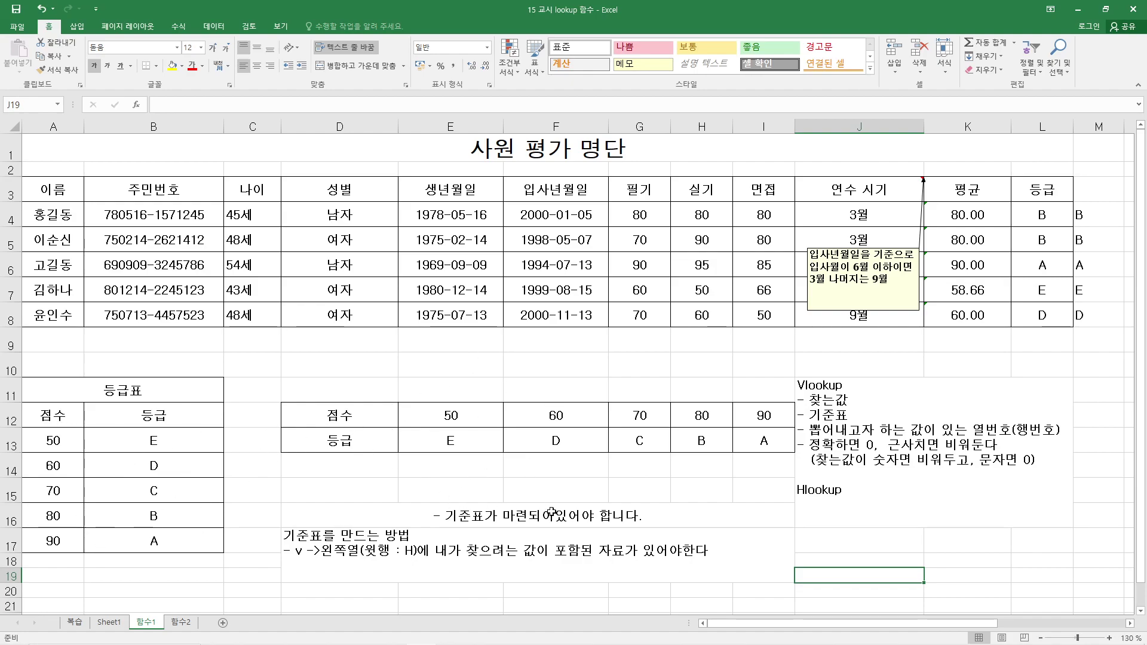
pyautogui.click(690, 489)
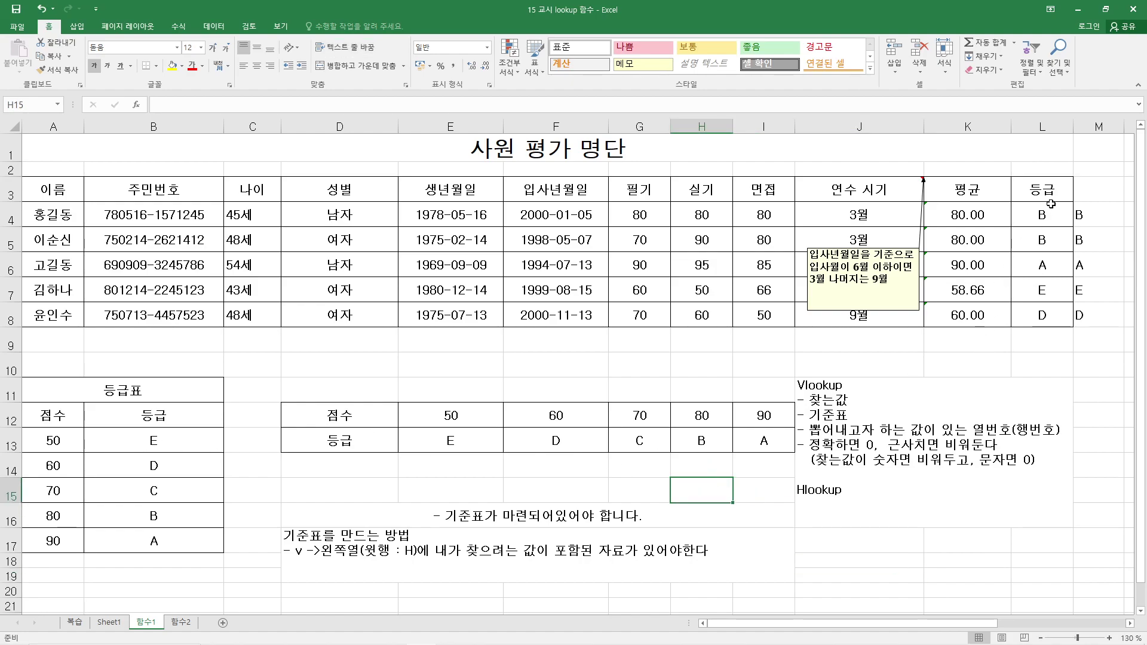
pyautogui.click(1058, 224)
pyautogui.moveTo(1059, 225); pyautogui.dragTo(1057, 316)
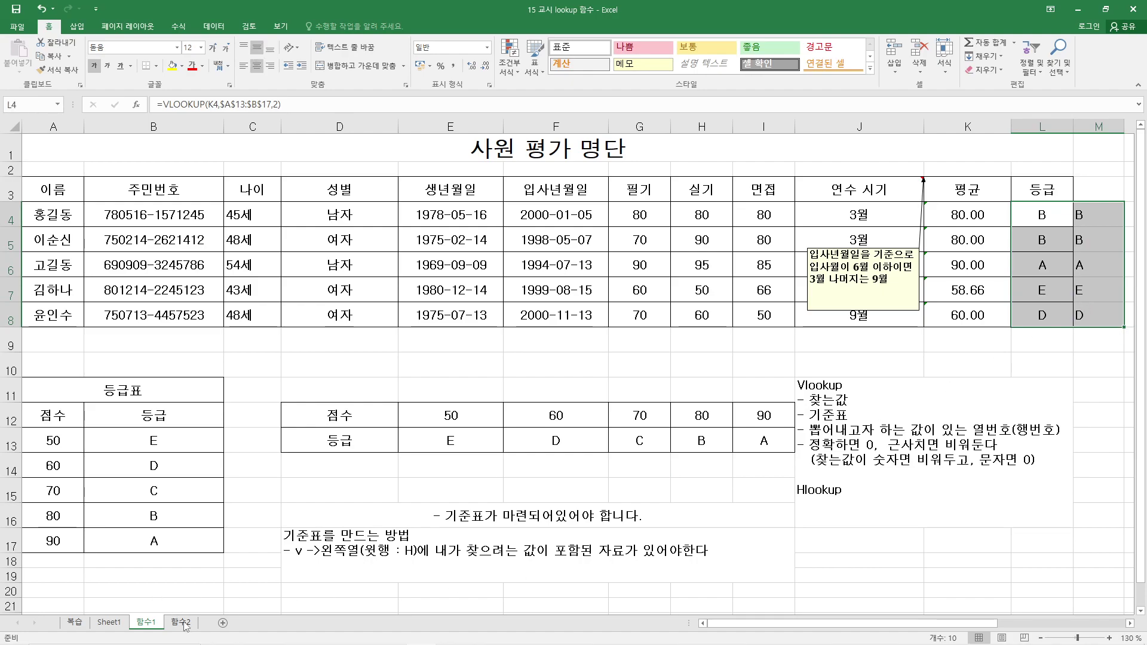
# - On sheet 함수2, set the 품명 in A10 to 마우스 and check the 재고 and 가격 lookups in B10:C10
pyautogui.click(181, 623)
pyautogui.moveTo(95, 200); pyautogui.dragTo(433, 245)
pyautogui.click(72, 321)
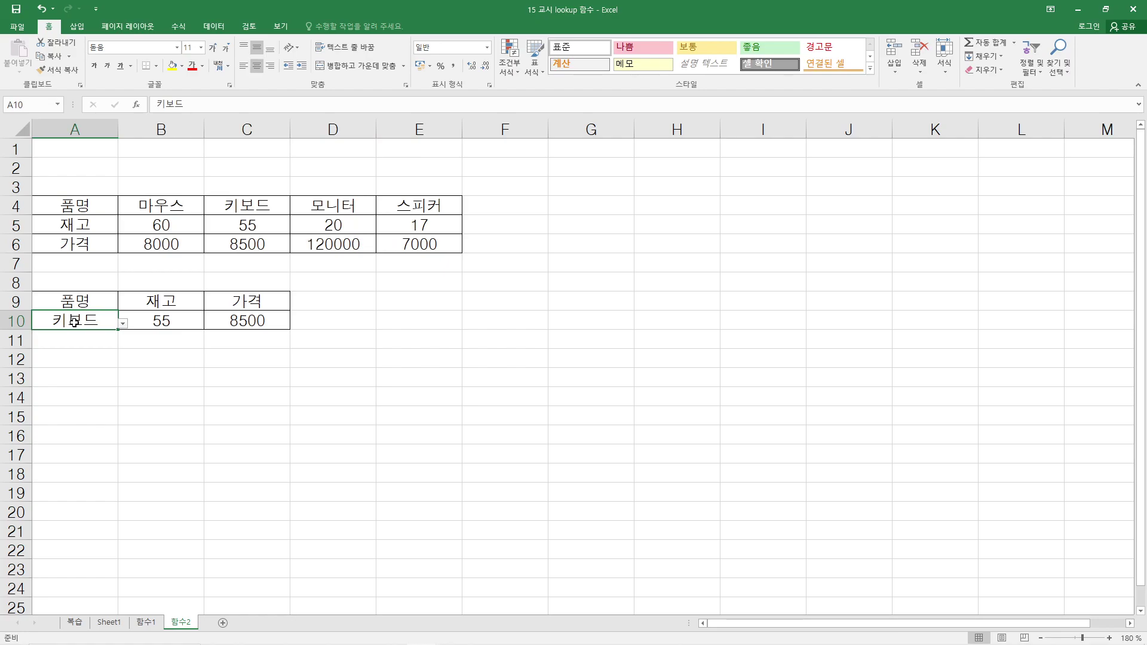
pyautogui.write('마우스')
pyautogui.press('Return')
pyautogui.moveTo(189, 324); pyautogui.dragTo(238, 333)
pyautogui.click(281, 393)
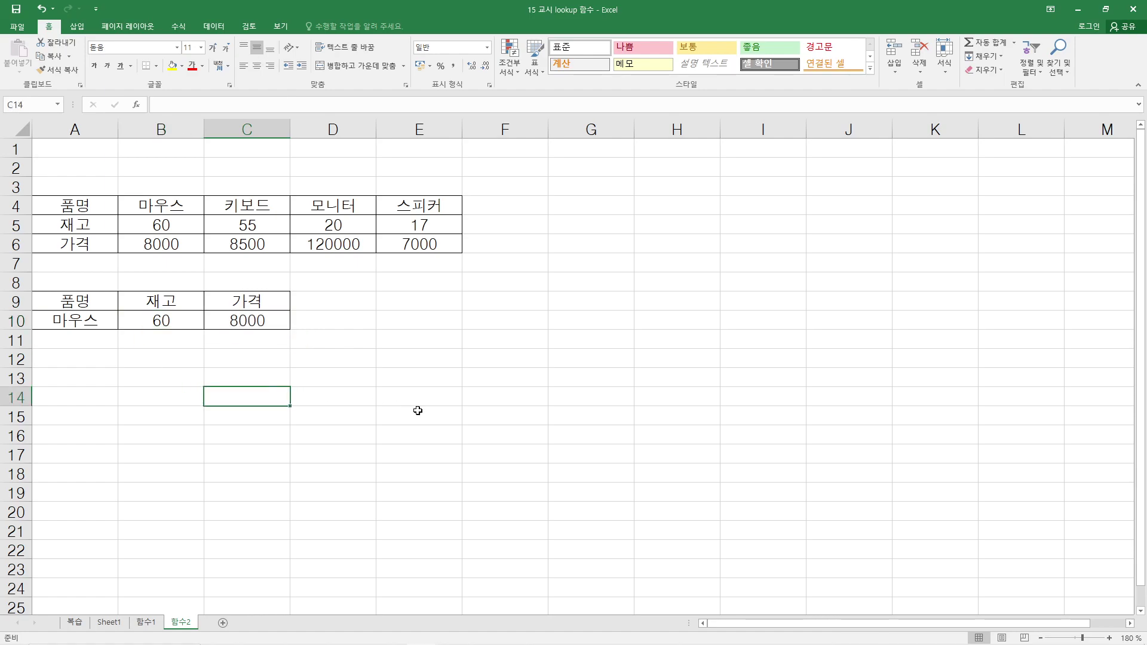
pyautogui.click(418, 392)
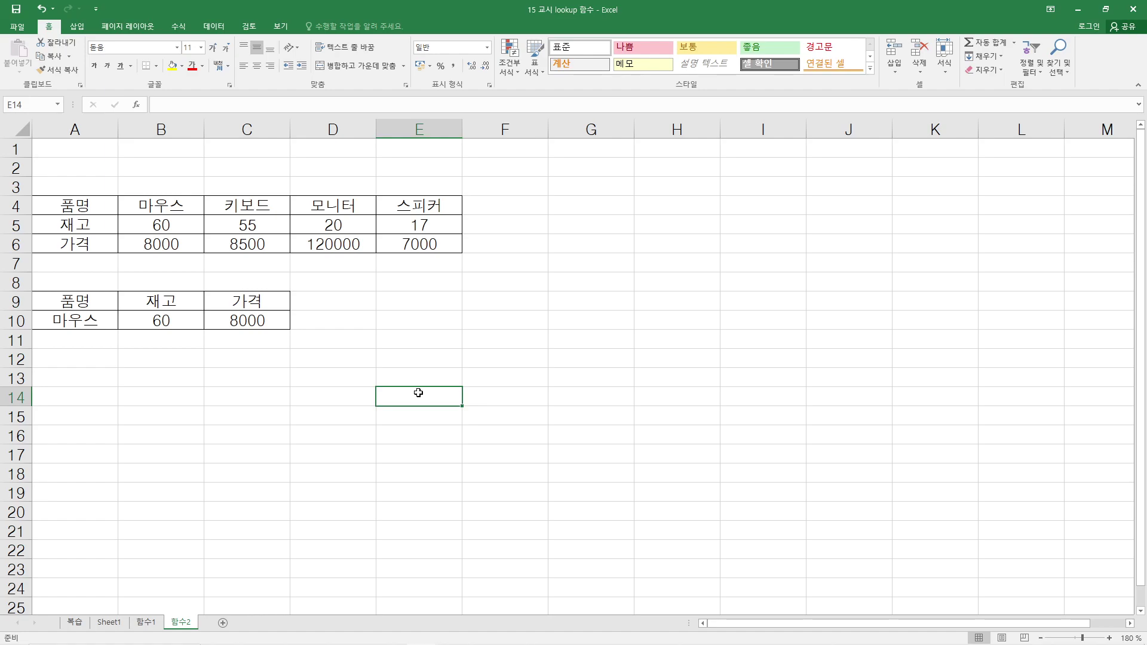
pyautogui.moveTo(423, 354); pyautogui.dragTo(425, 391)
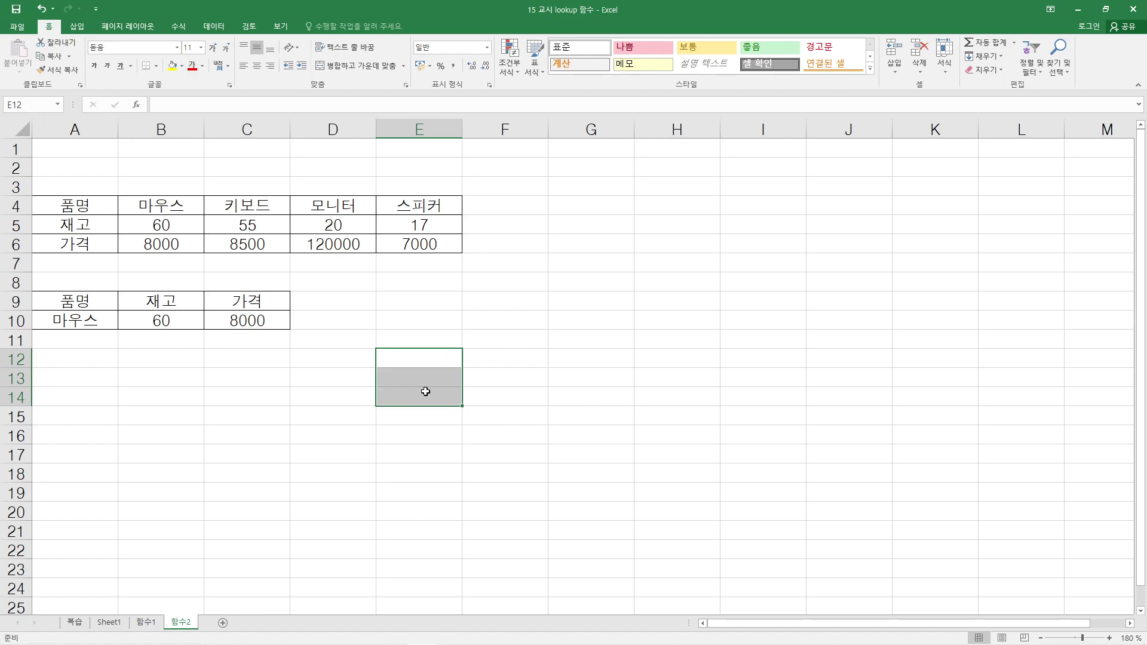